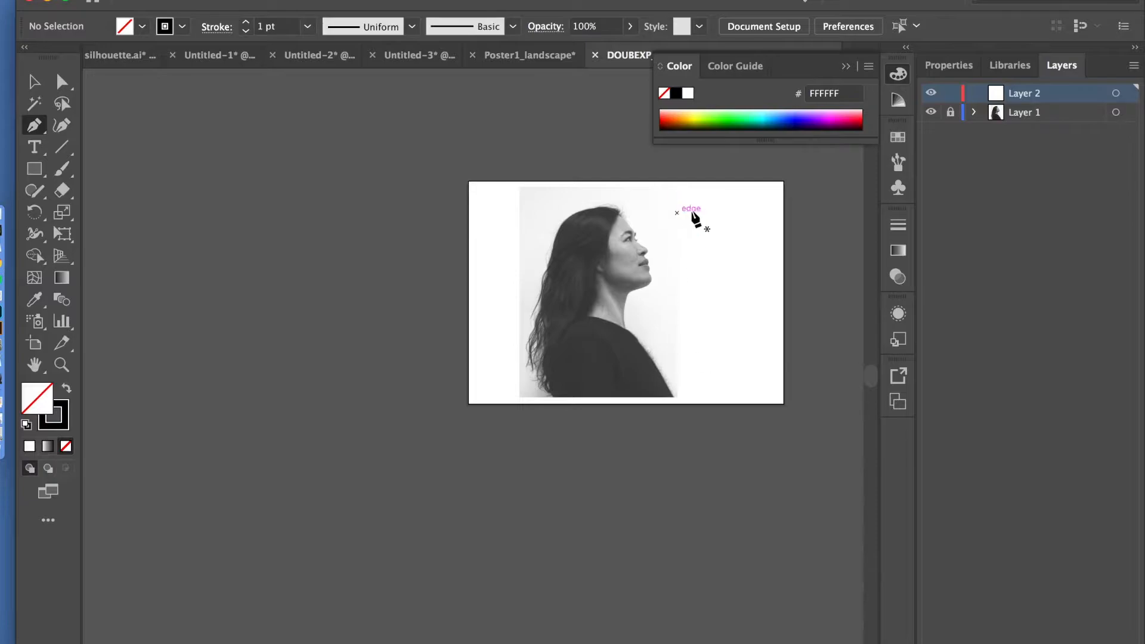
Unlock Layer 1, select the portrait photo and slightly resize it from its upper-right corner.
left_click(35, 84)
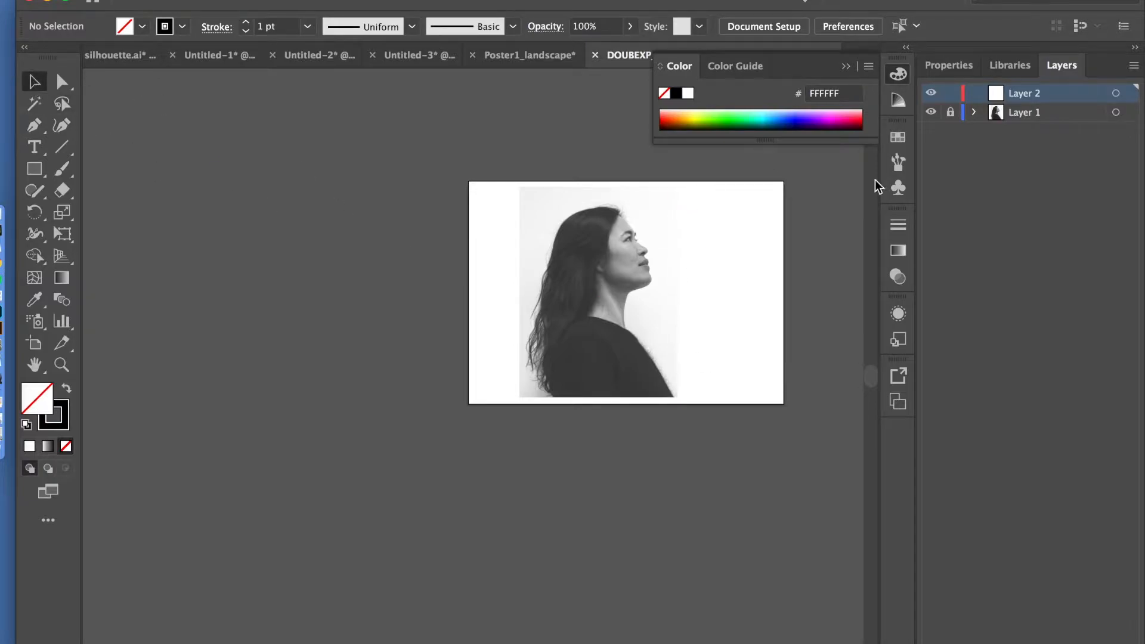
left_click(1026, 113)
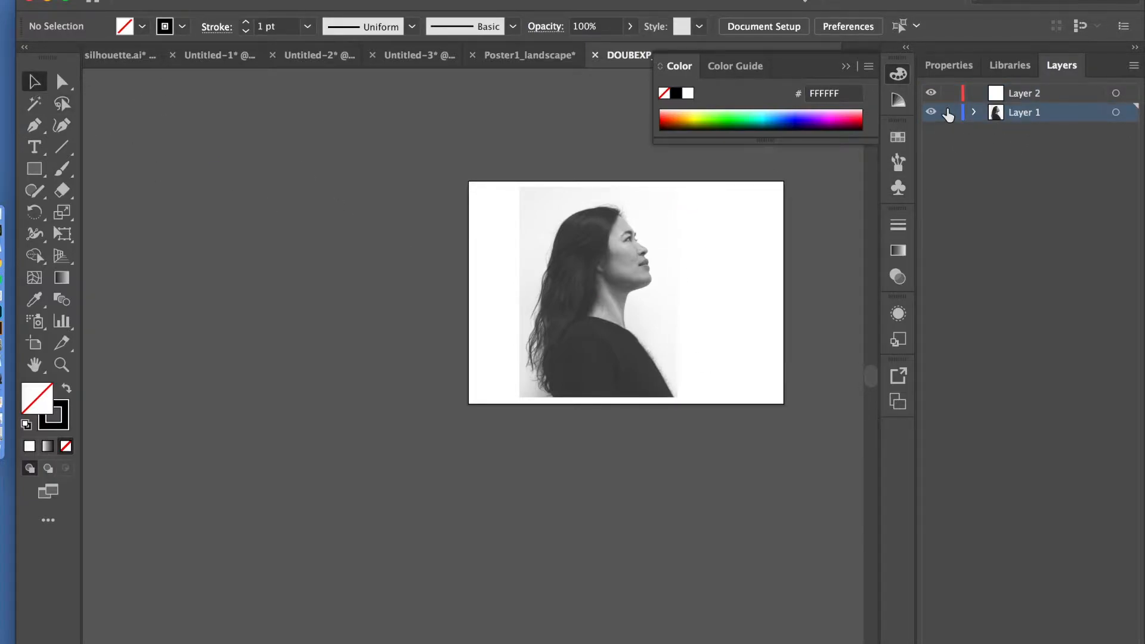
left_click(620, 241)
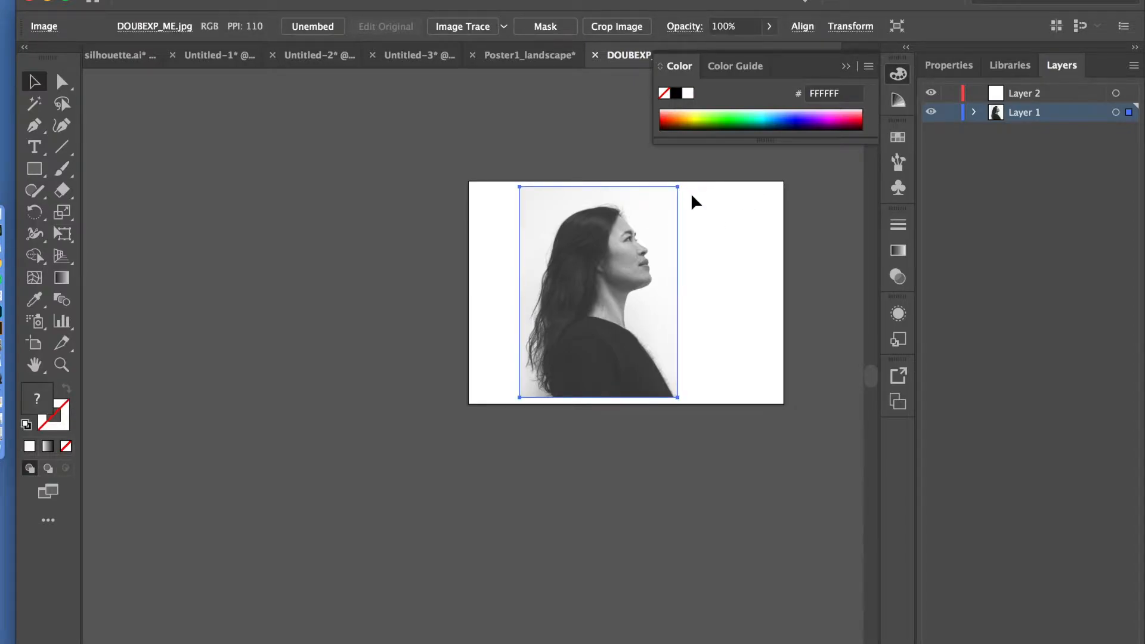
left_click_drag(678, 187, 708, 190)
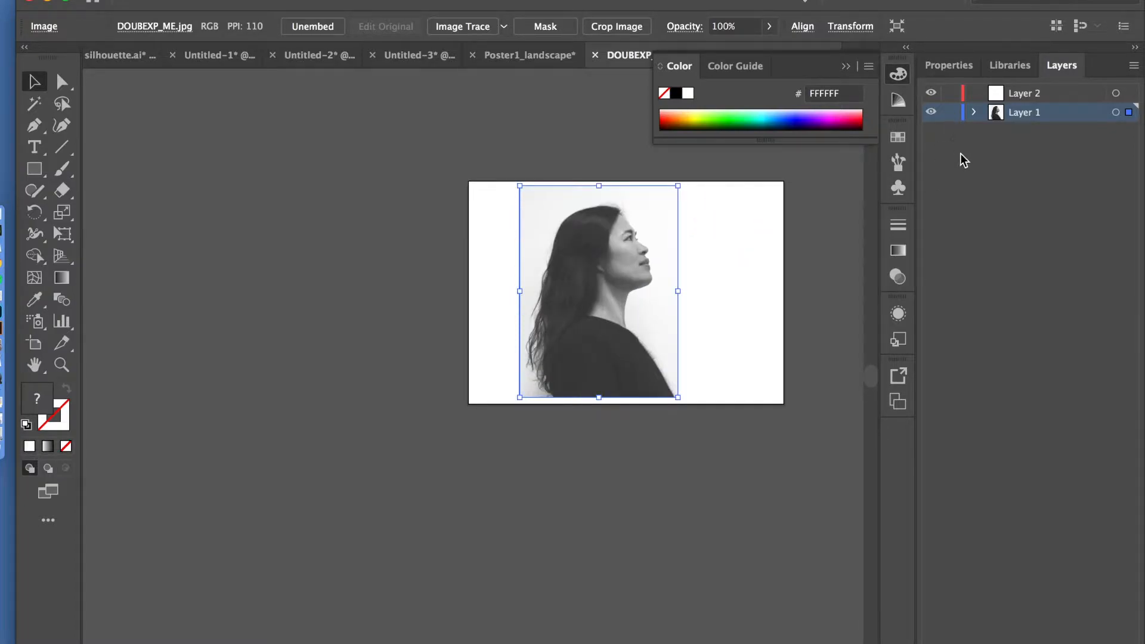
Lock Layer 1 again and make Layer 2 the active layer for tracing.
left_click(951, 112)
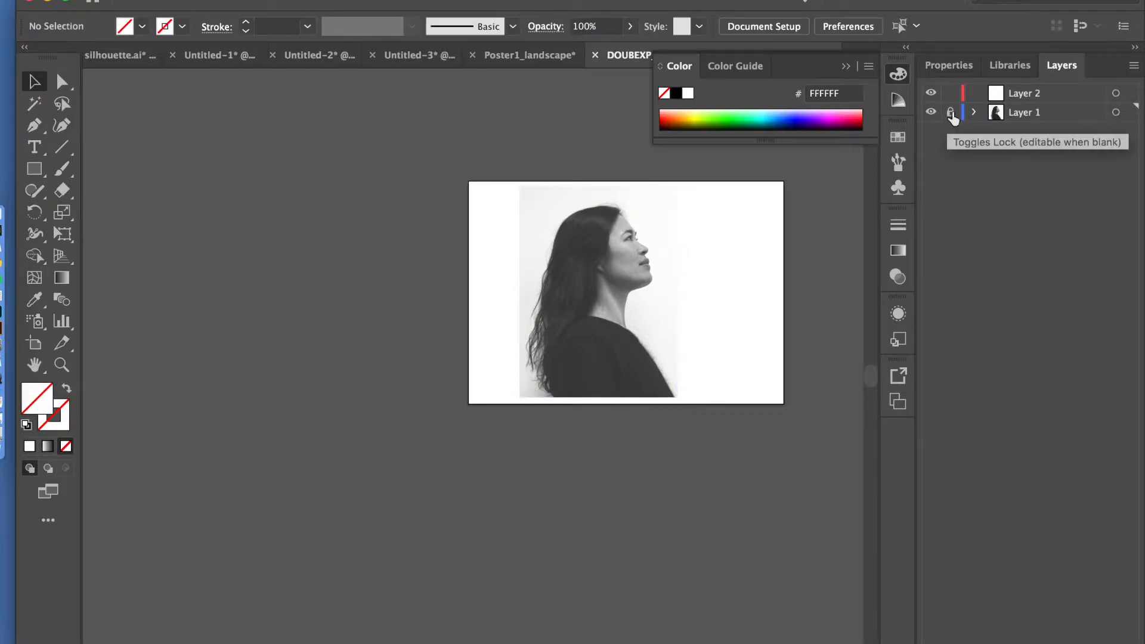
left_click(1013, 99)
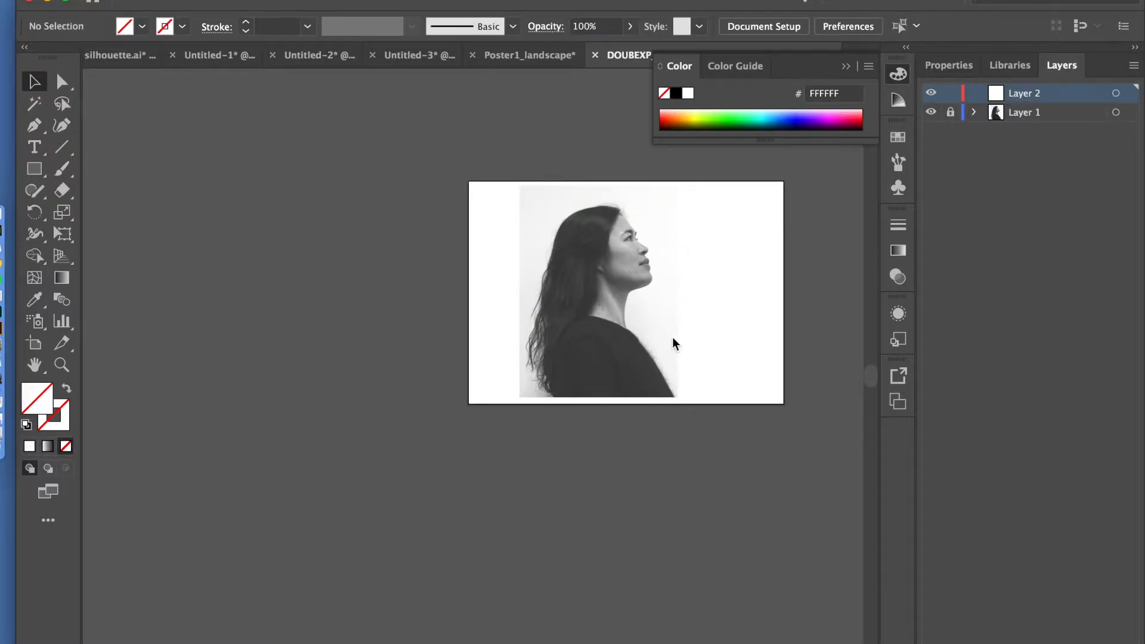
Reset the colours to the default black 1 pt stroke and set the fill to none.
scroll(672, 337, "up", 3)
scroll(672, 338, "up", 3)
scroll(672, 338, "up", 1)
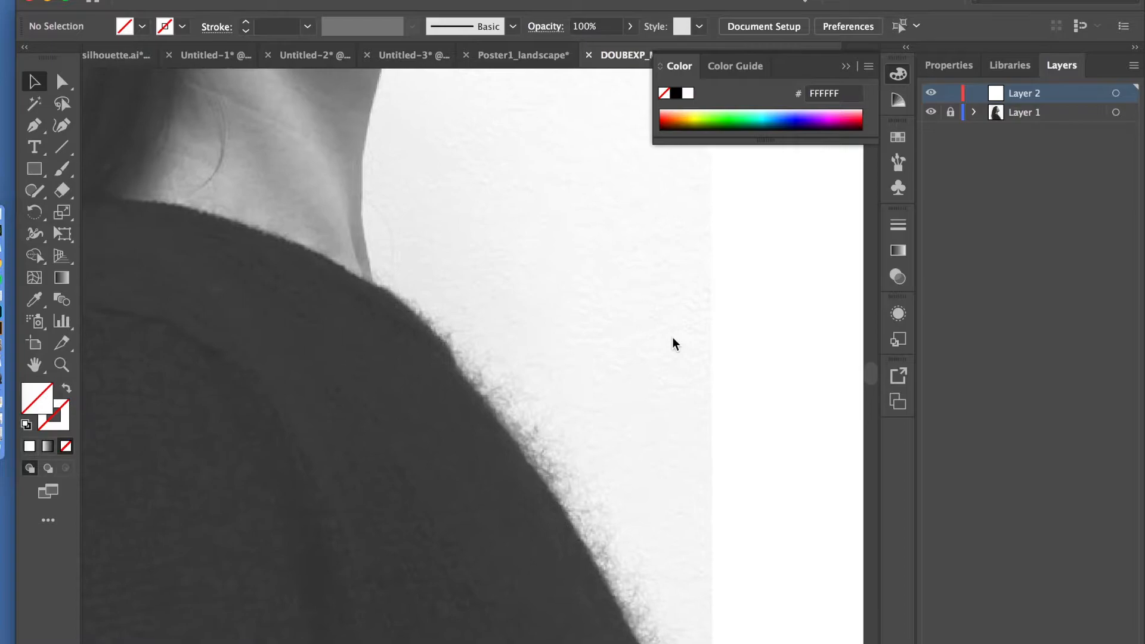
scroll(672, 337, "up", 5)
scroll(672, 338, "left", 3)
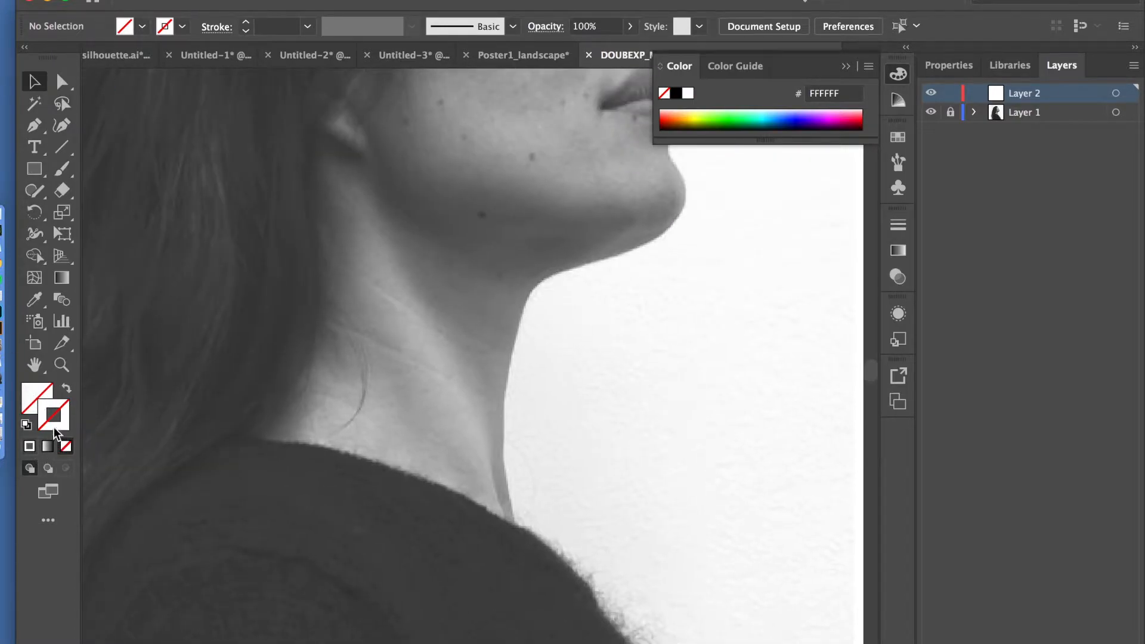
left_click(28, 427)
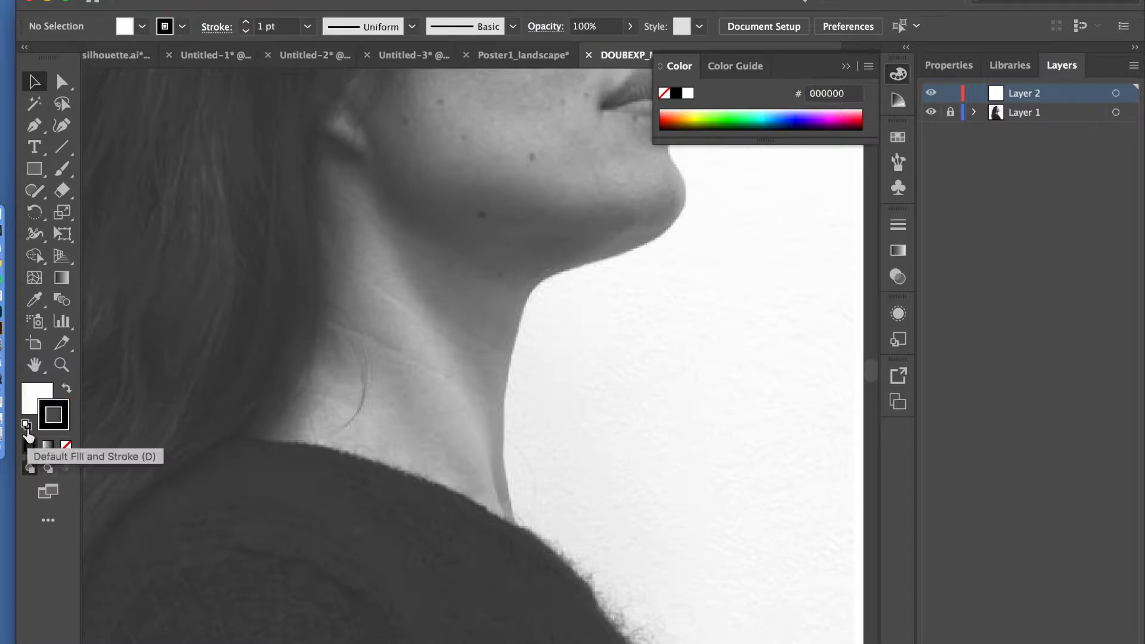
left_click(66, 446)
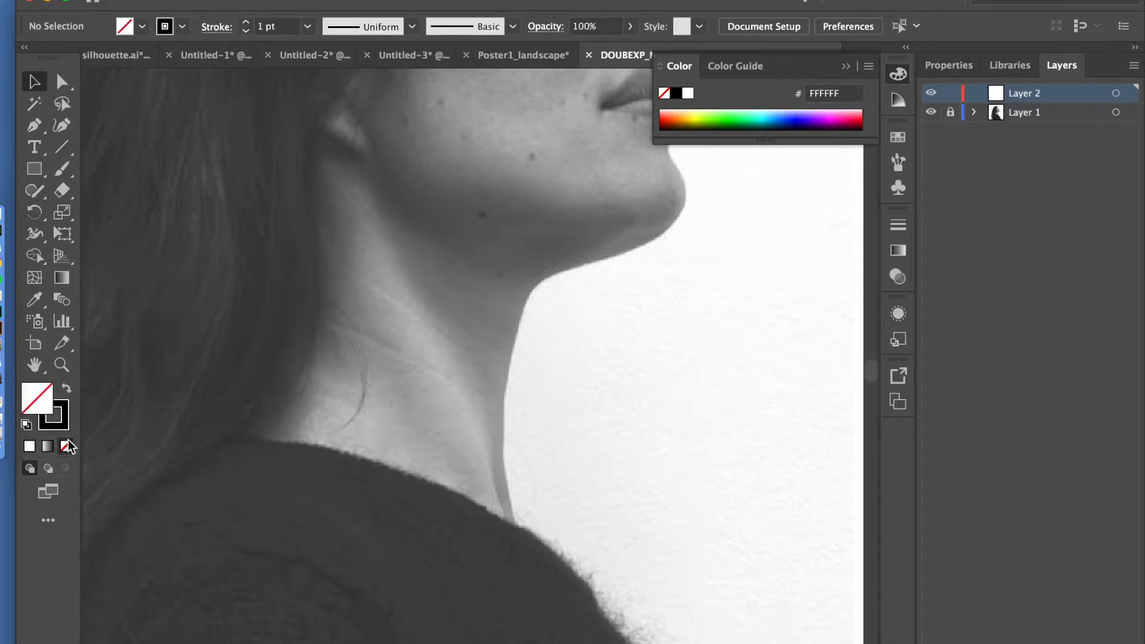
Trace the profile with the Pen tool from the sweater collar up the front of the neck and along the jaw to the chin.
left_click(34, 124)
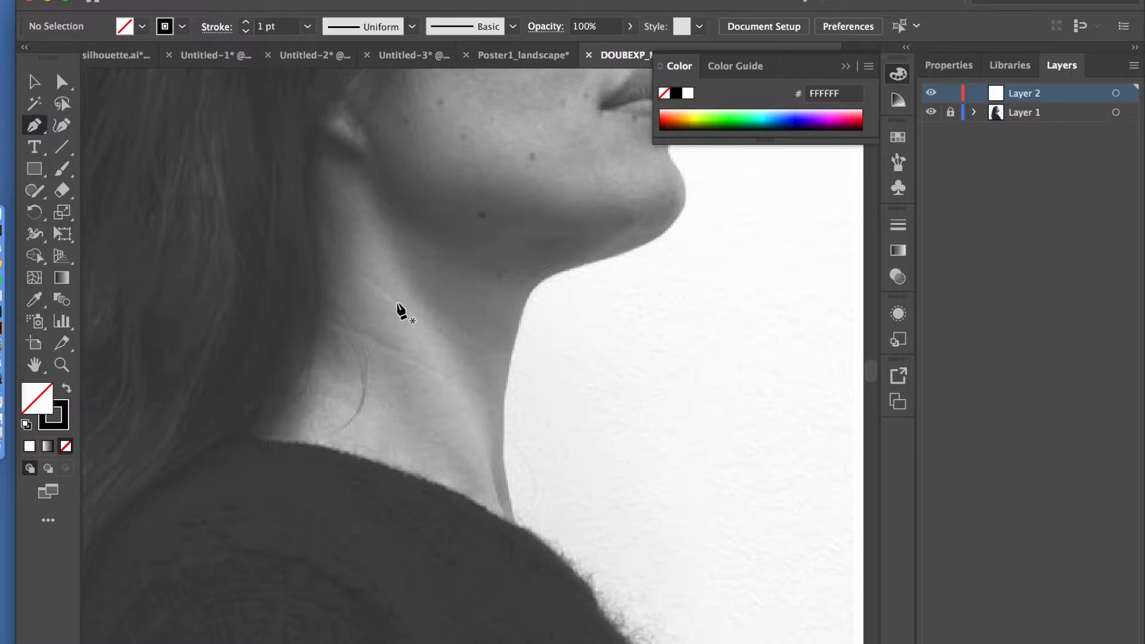
left_click(514, 523)
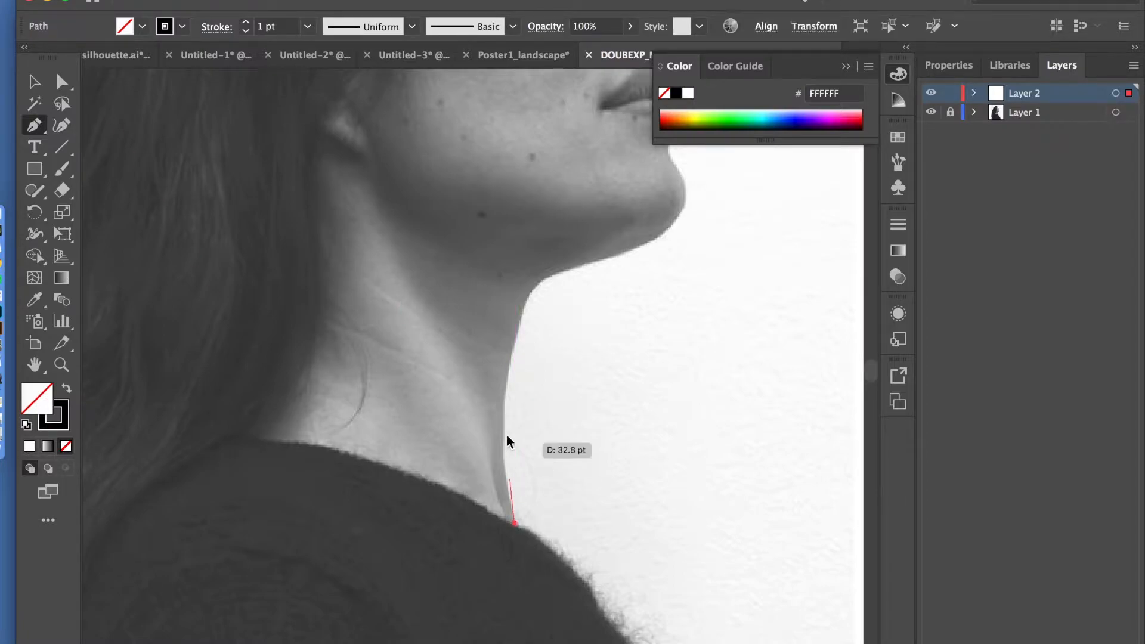
left_click_drag(507, 382, 522, 312)
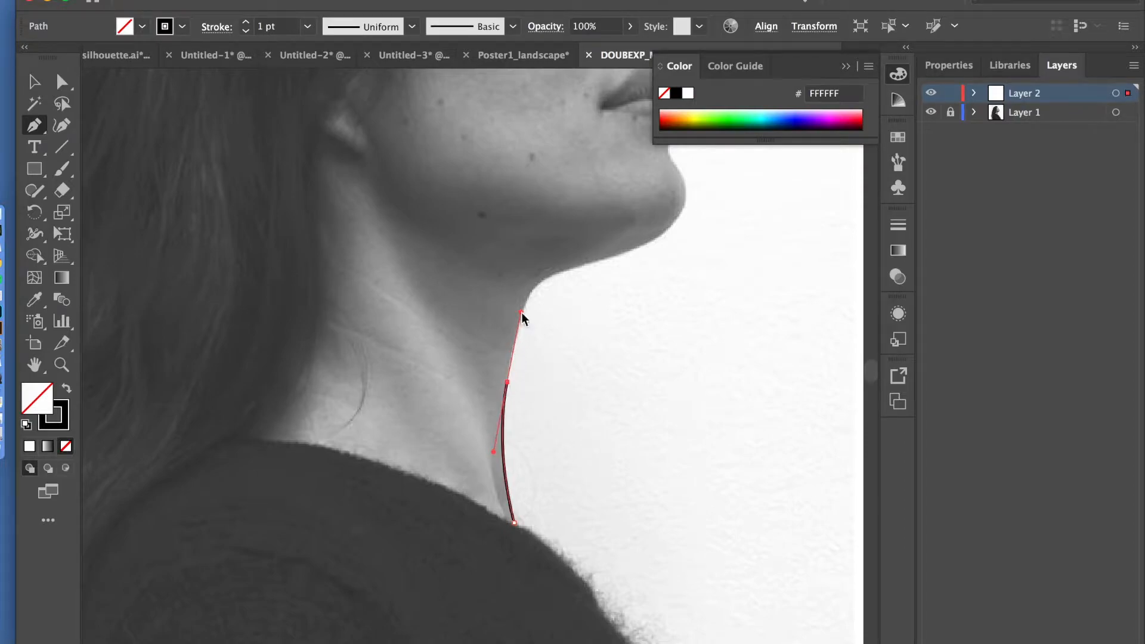
left_click_drag(508, 385, 563, 264)
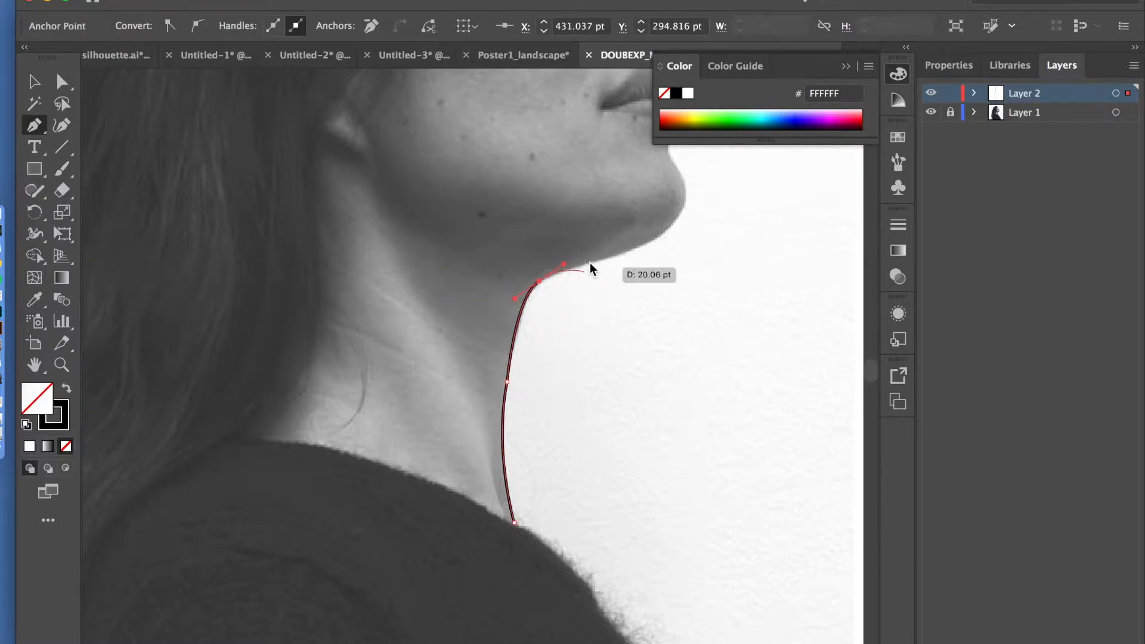
mouse_move(635, 249)
left_mouse_down()
mouse_move(670, 232)
mouse_move(689, 194)
left_mouse_up()
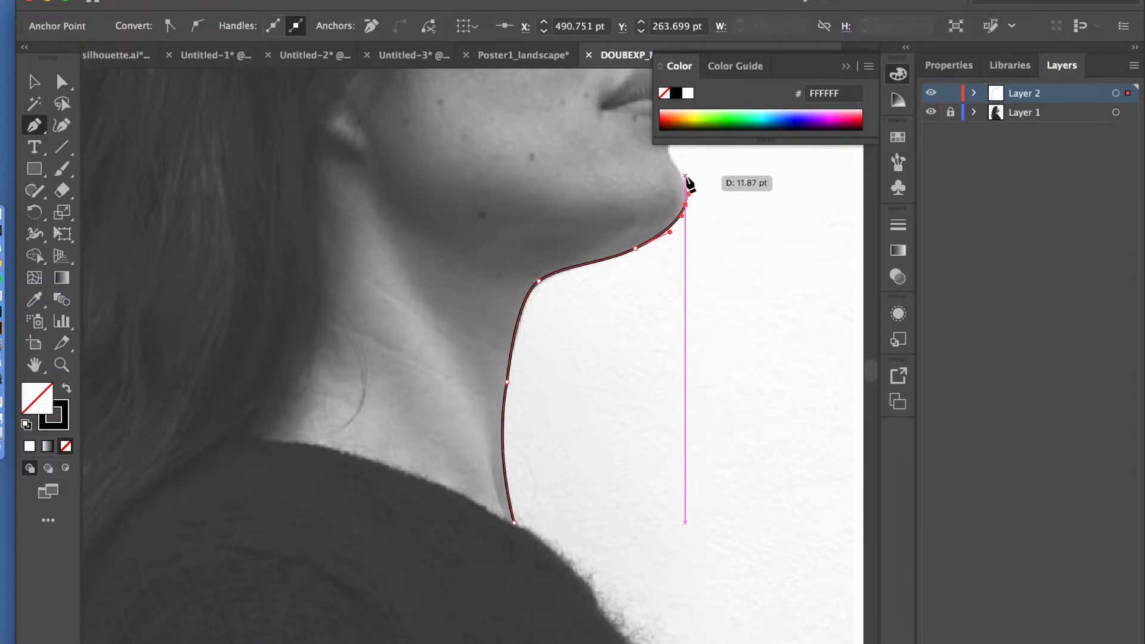
left_click(686, 175)
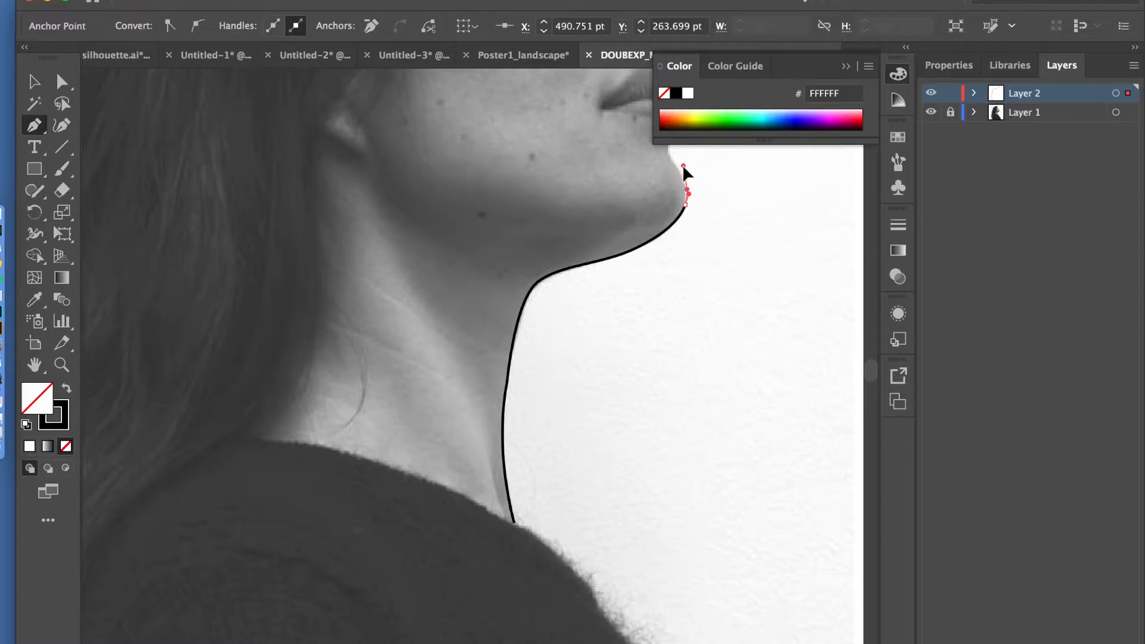
left_click_drag(685, 168, 685, 168)
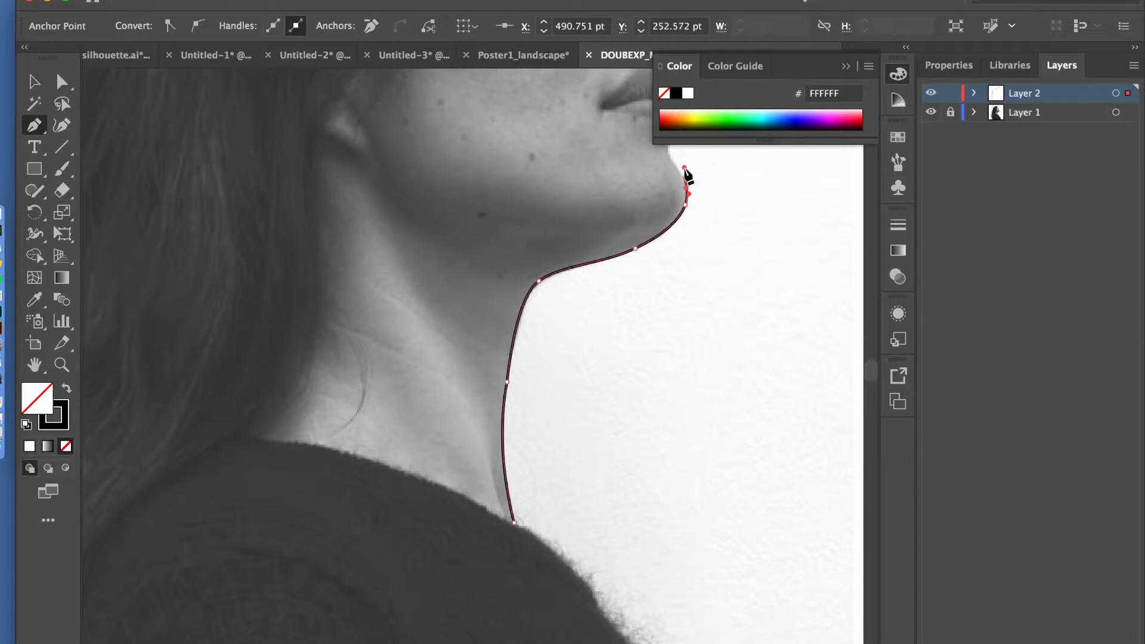
scroll(637, 279, "up", 1)
scroll(640, 288, "up", 4)
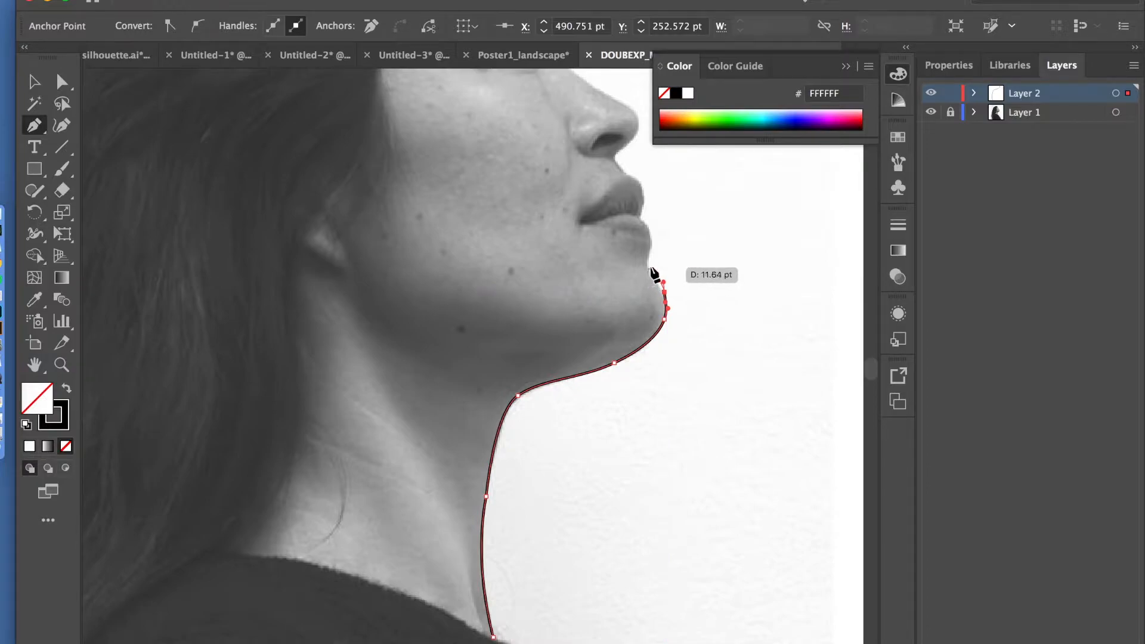
left_click_drag(648, 263, 641, 241)
left_click(665, 292)
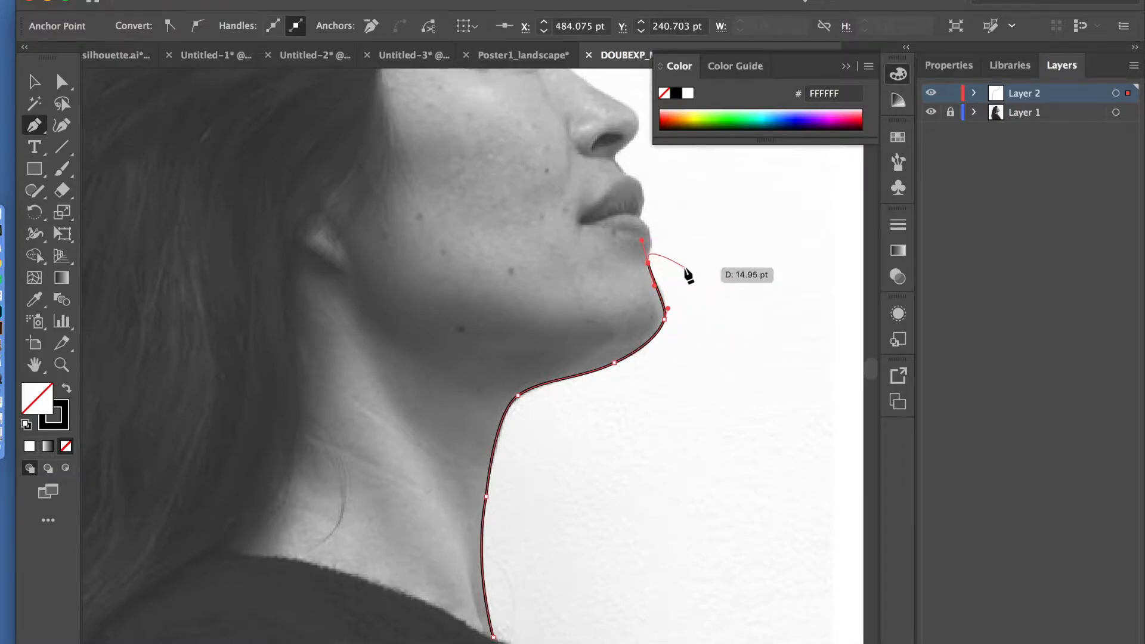
left_click(649, 263)
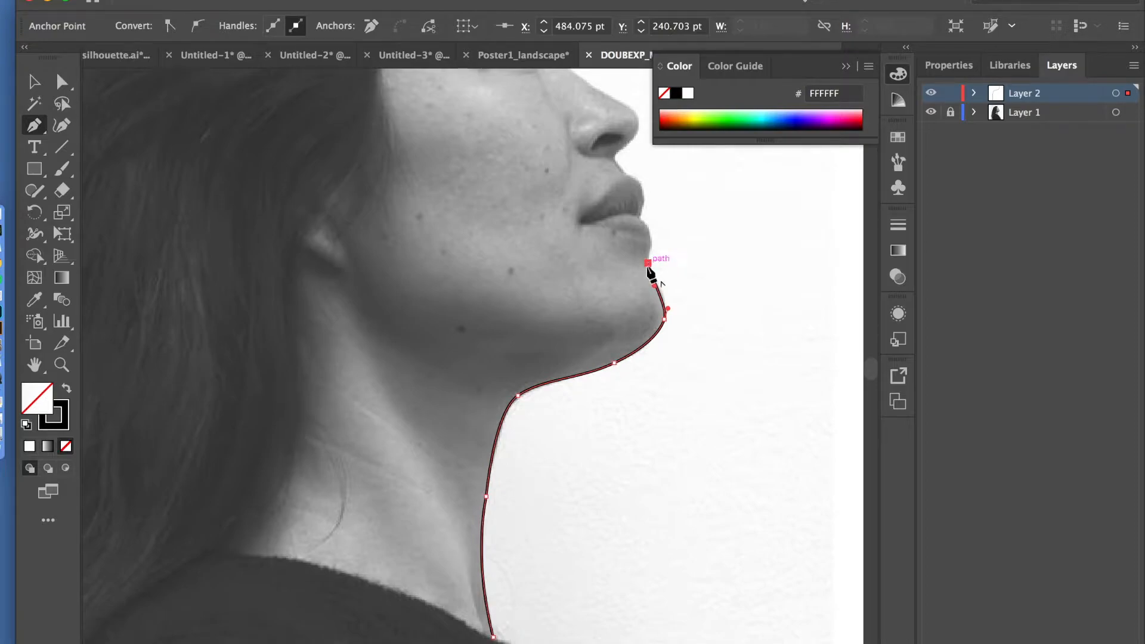
key("BackSpace")
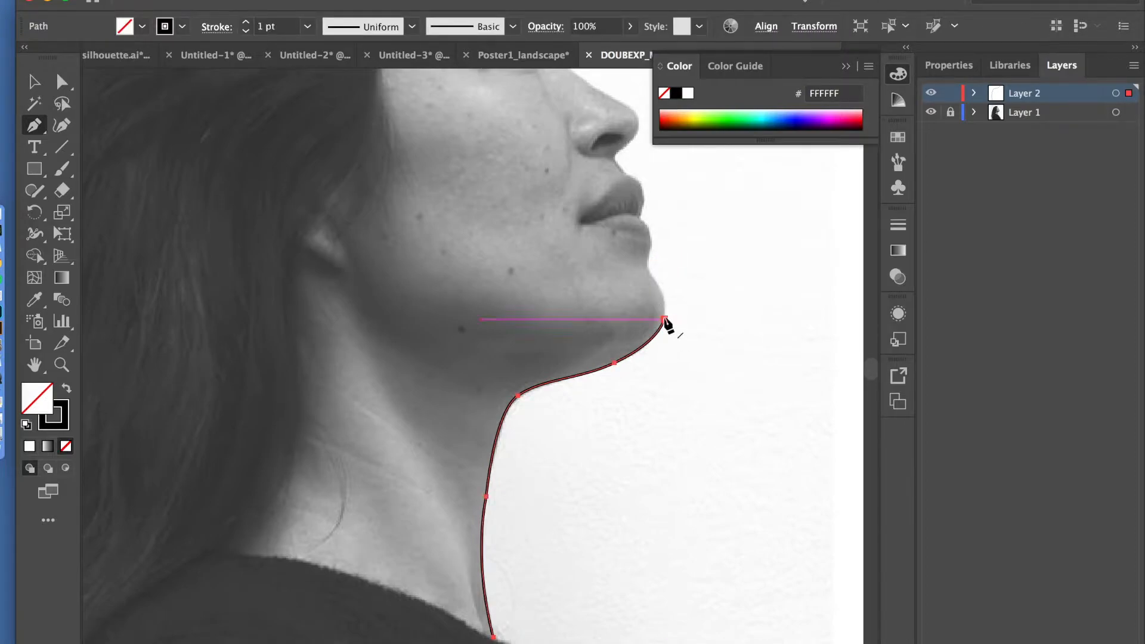
Continue the path with curved segments up the front of the chin and the hollow below it to the lower lip.
left_click_drag(665, 311, 649, 262)
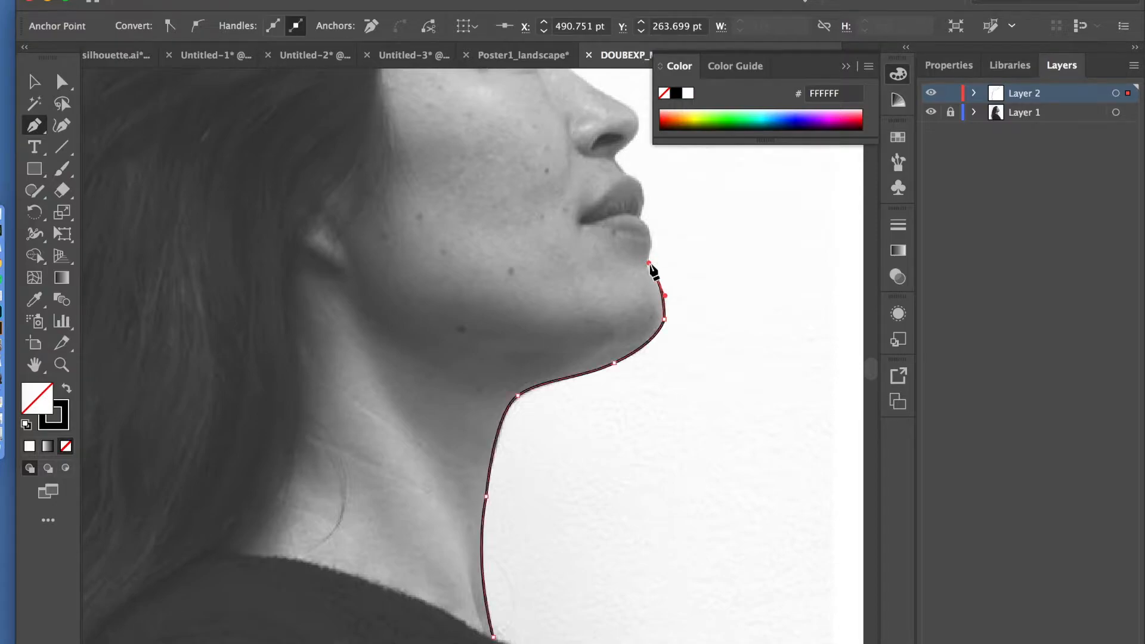
left_click(648, 257)
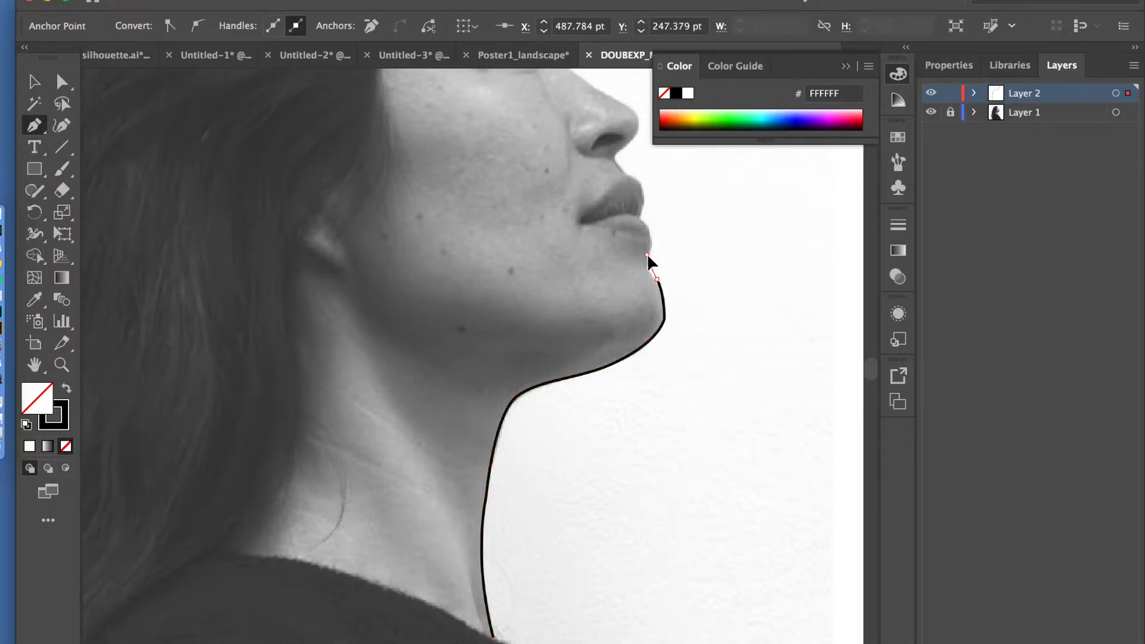
left_click_drag(652, 232, 648, 233)
mouse_move(650, 241)
left_mouse_down()
mouse_move(656, 266)
mouse_move(650, 231)
left_mouse_up()
Trace the curves of the lower and upper lips, making a corner point where the lips meet.
scroll(650, 228, "up", 5)
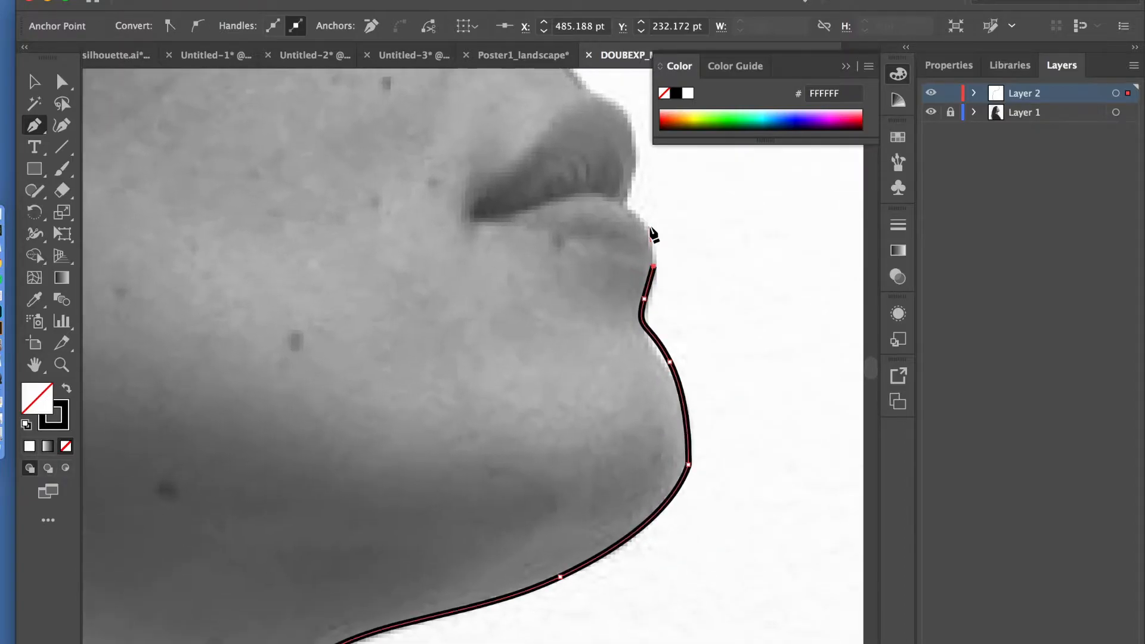
left_click_drag(627, 198, 585, 153)
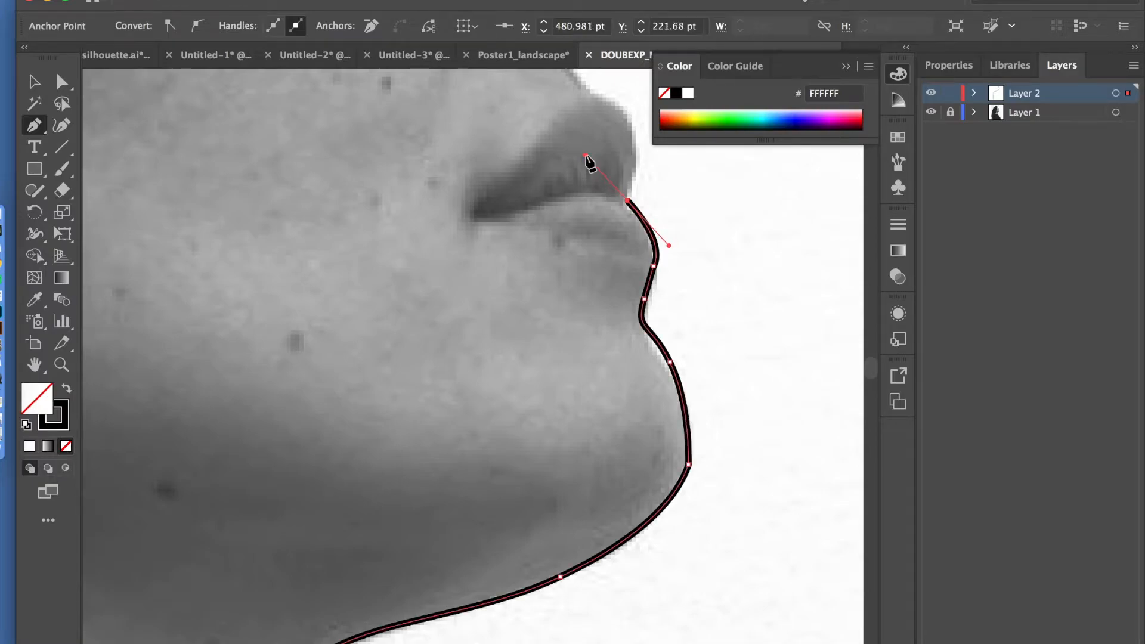
left_click(627, 201)
left_click(627, 112)
left_click_drag(627, 112, 604, 196)
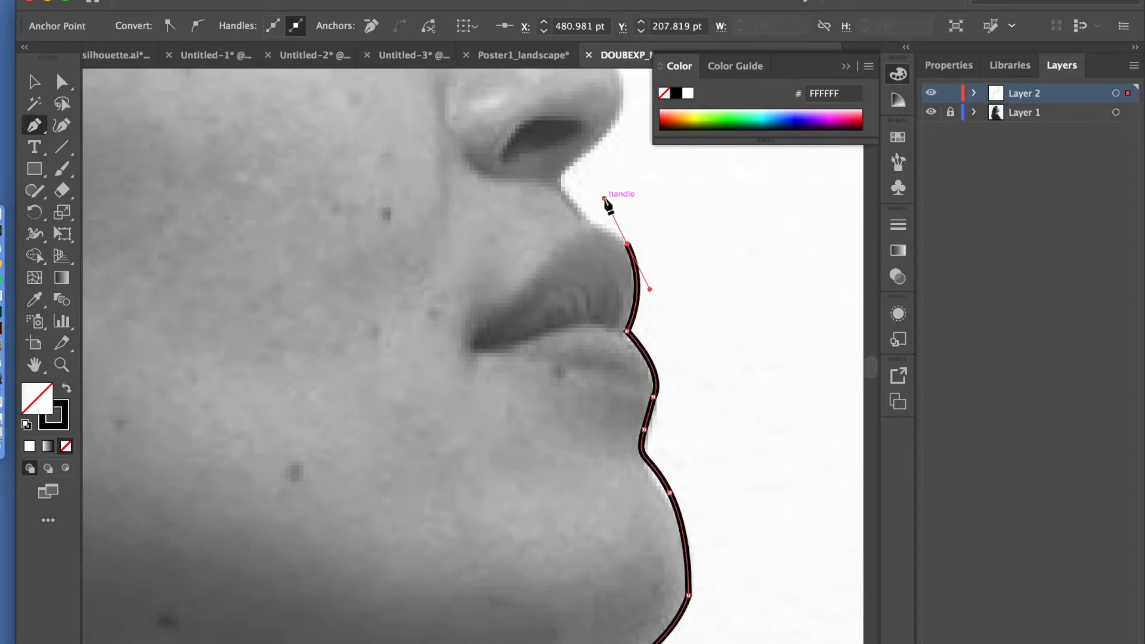
left_click(627, 244)
left_click(588, 222)
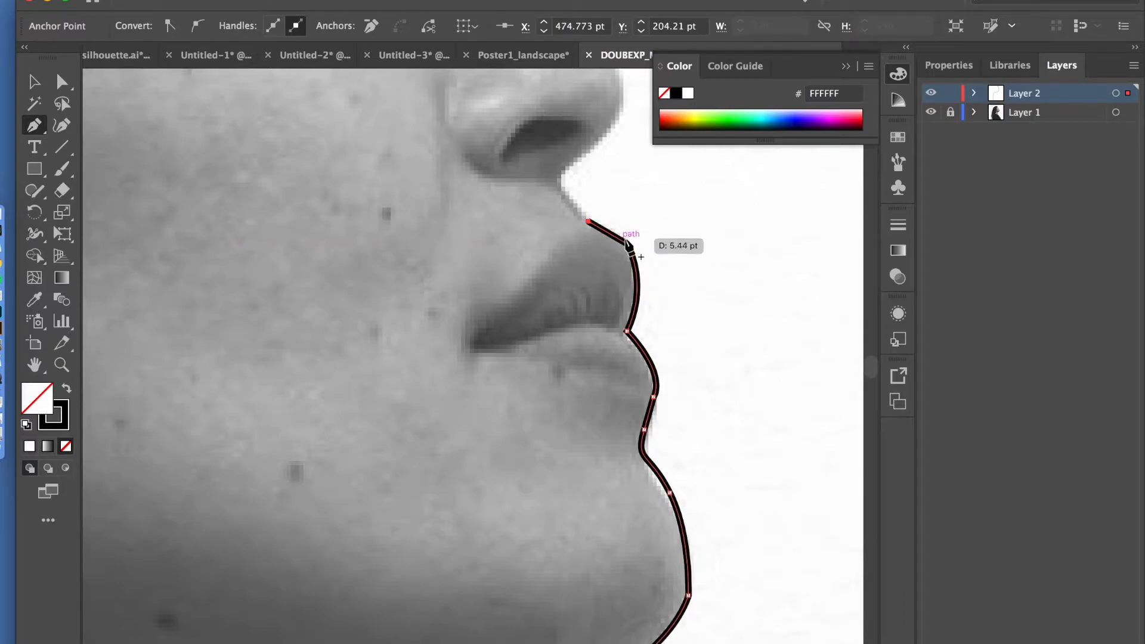
key("super+z")
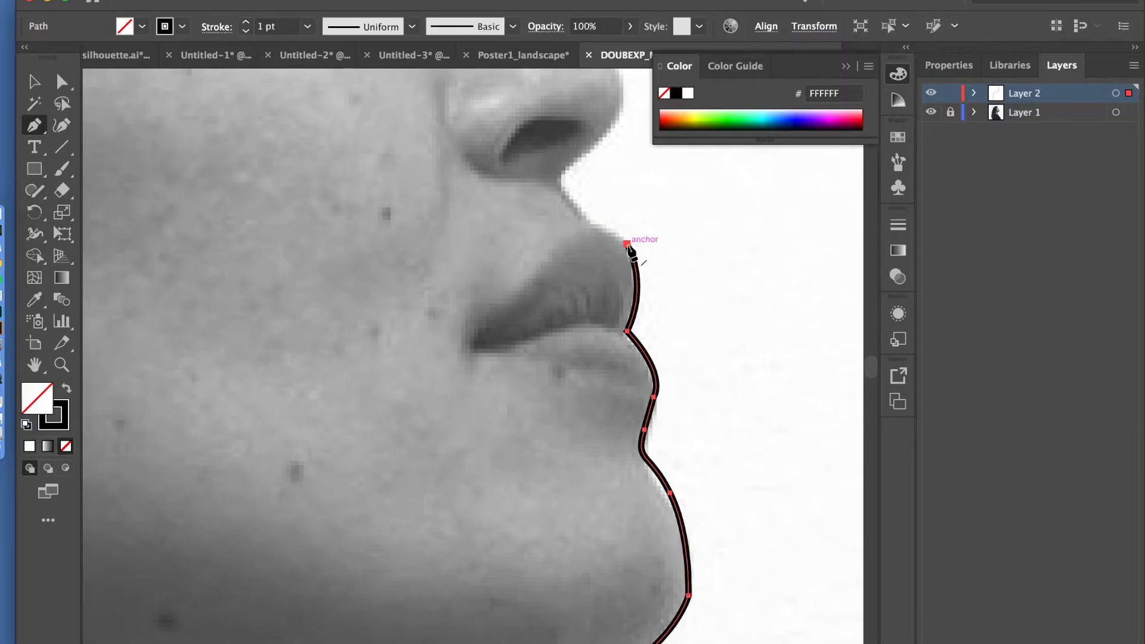
Remove the outgoing handle at the upper lip and continue the path over the lip's edge to the base of the nose.
left_click(627, 244)
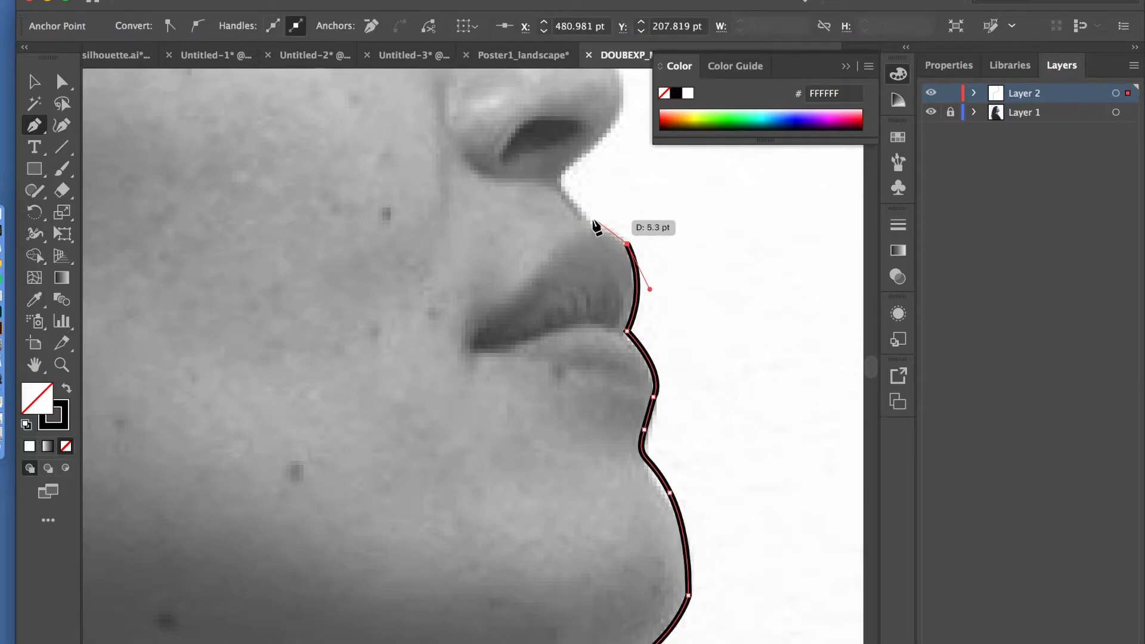
left_click_drag(589, 222, 566, 218)
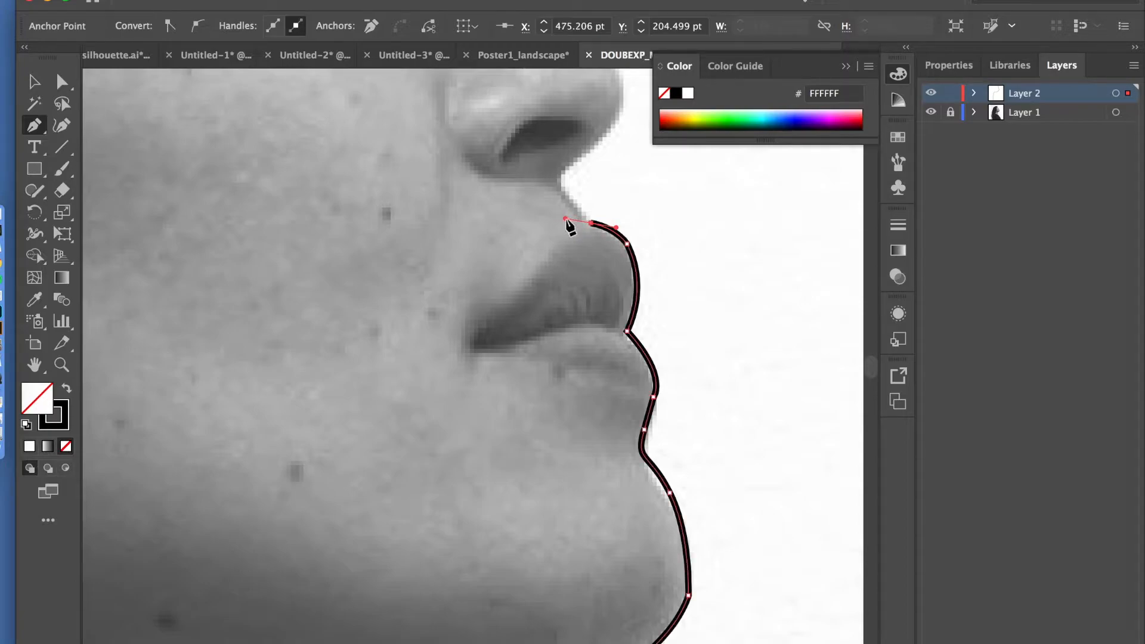
left_click(560, 179)
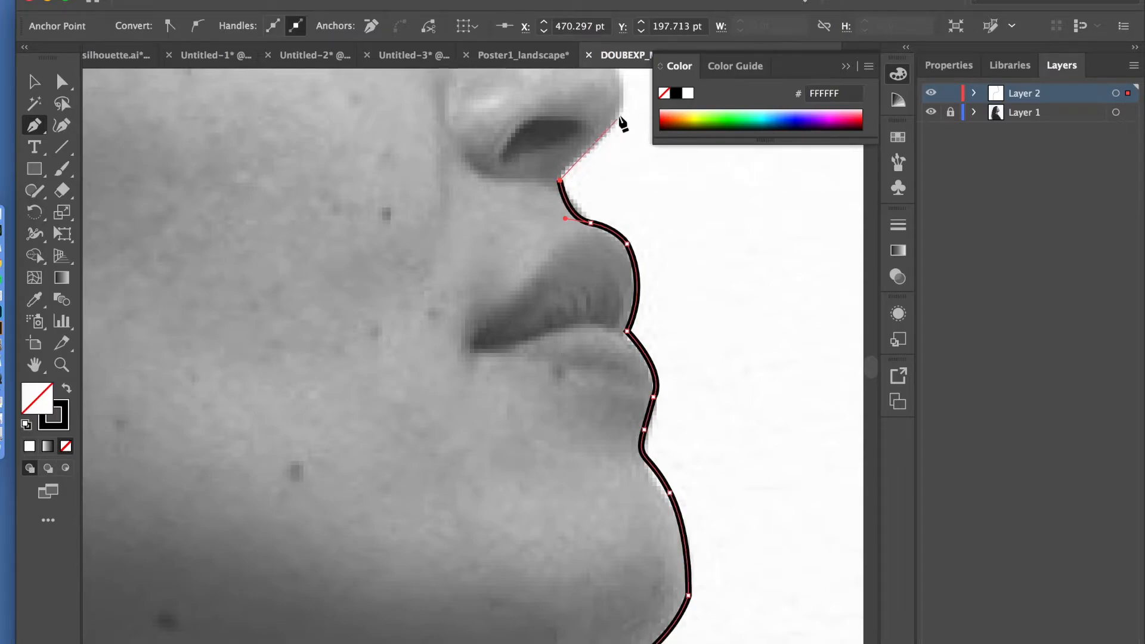
Trace along the underside of the nose, around its tip and up the bridge to the lower eyelashes.
left_click_drag(617, 120, 628, 101)
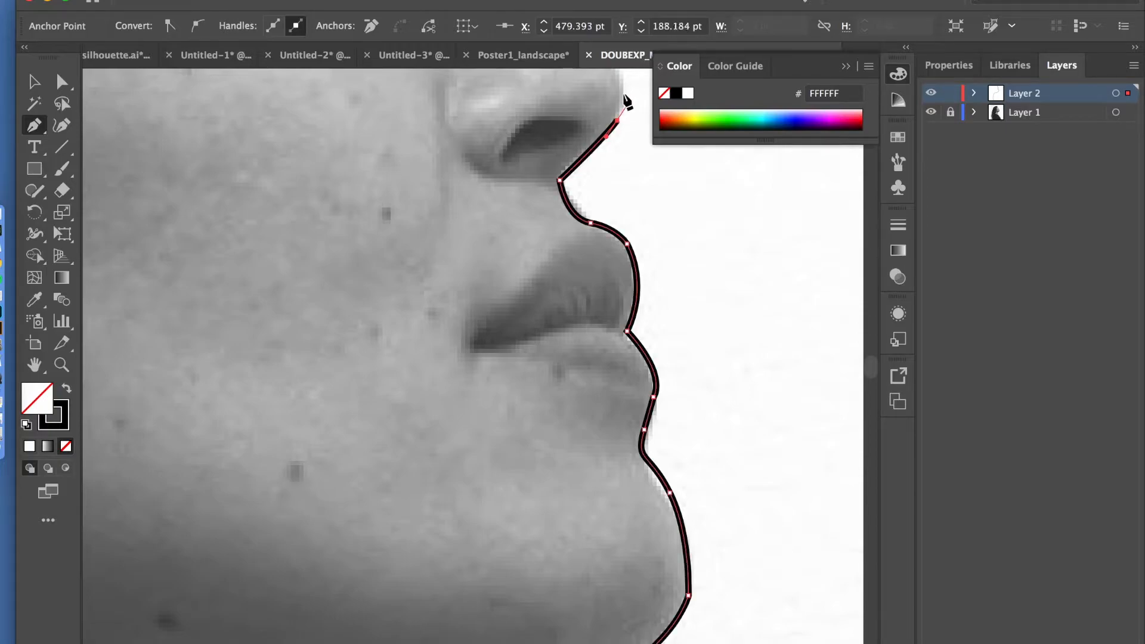
scroll(627, 86, "up", 3)
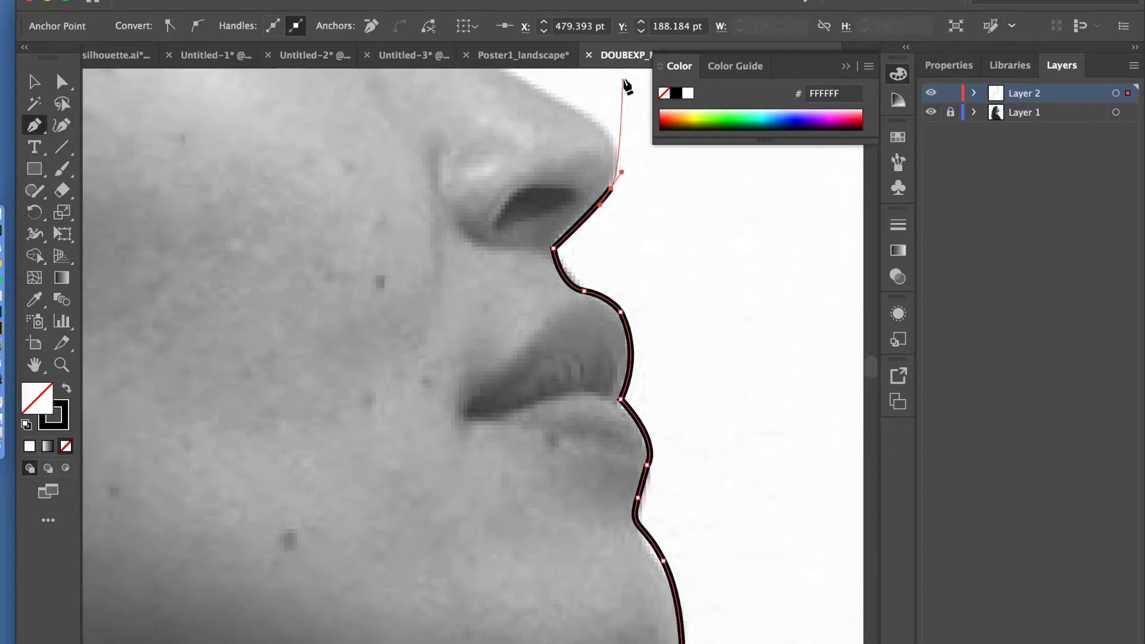
left_click_drag(614, 140, 611, 112)
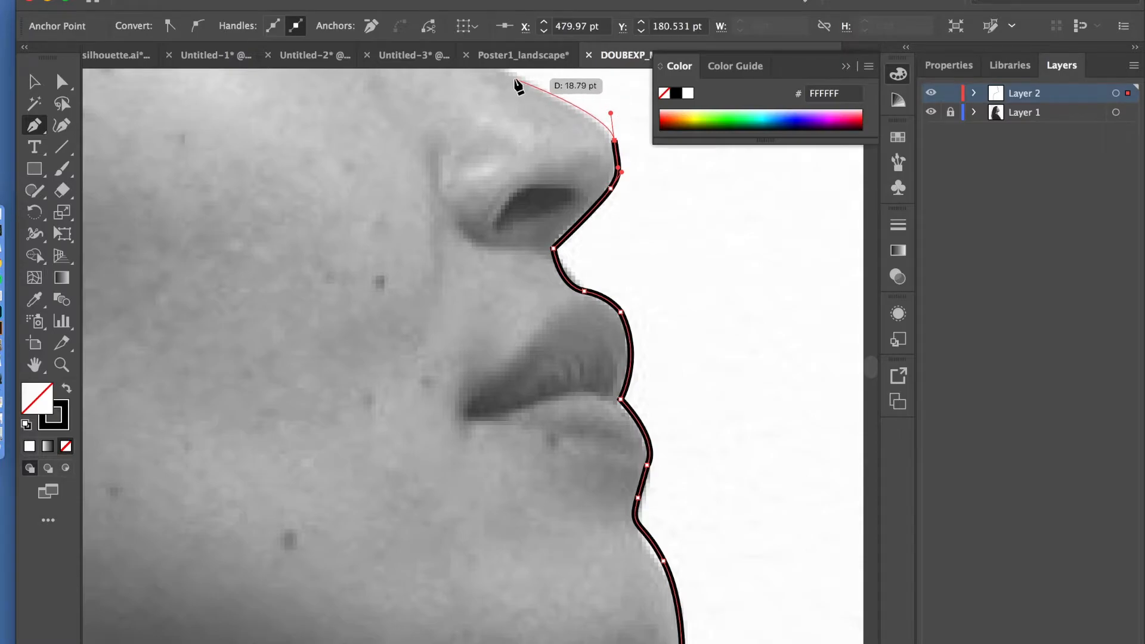
scroll(513, 101, "up", 5)
mouse_move(454, 135)
left_mouse_down()
mouse_move(402, 78)
mouse_move(439, 251)
mouse_move(371, 287)
left_mouse_up()
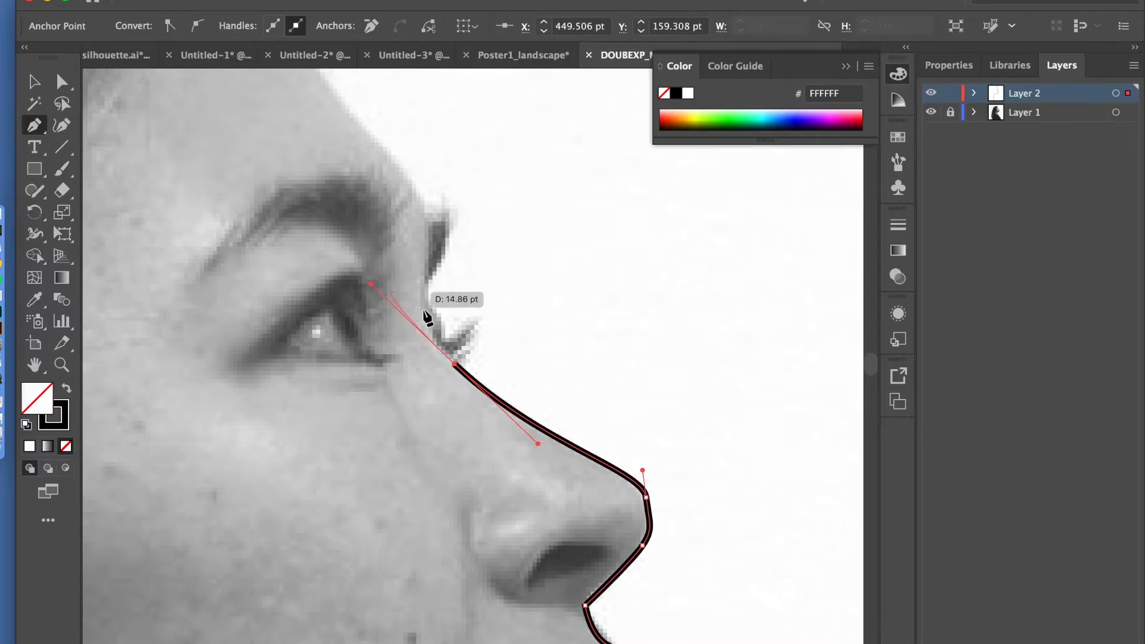
Remove the outgoing handle from the path's last anchor at the lower eyelashes and collapse the Color panel.
left_click(455, 365)
scroll(457, 371, "down", 4)
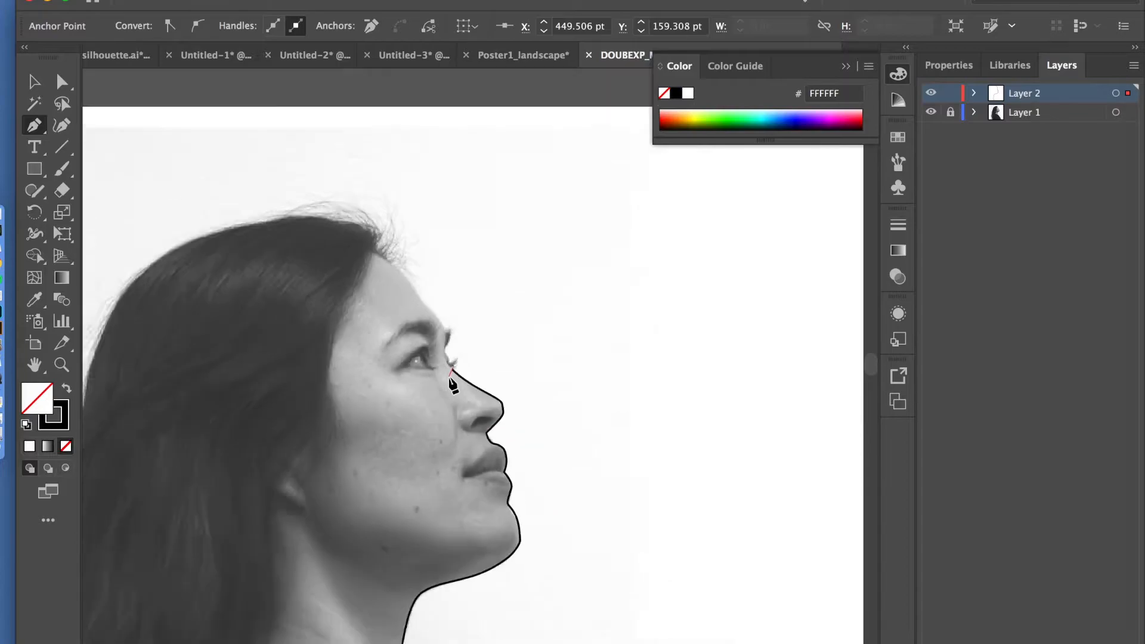
scroll(451, 376, "down", 3)
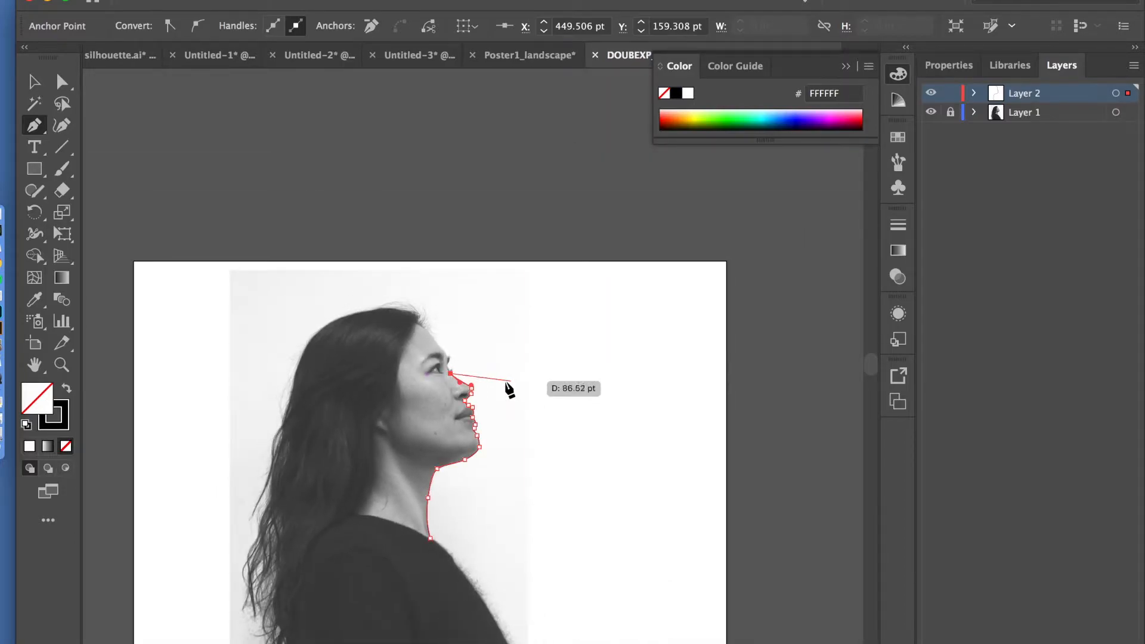
scroll(509, 389, "down", 3)
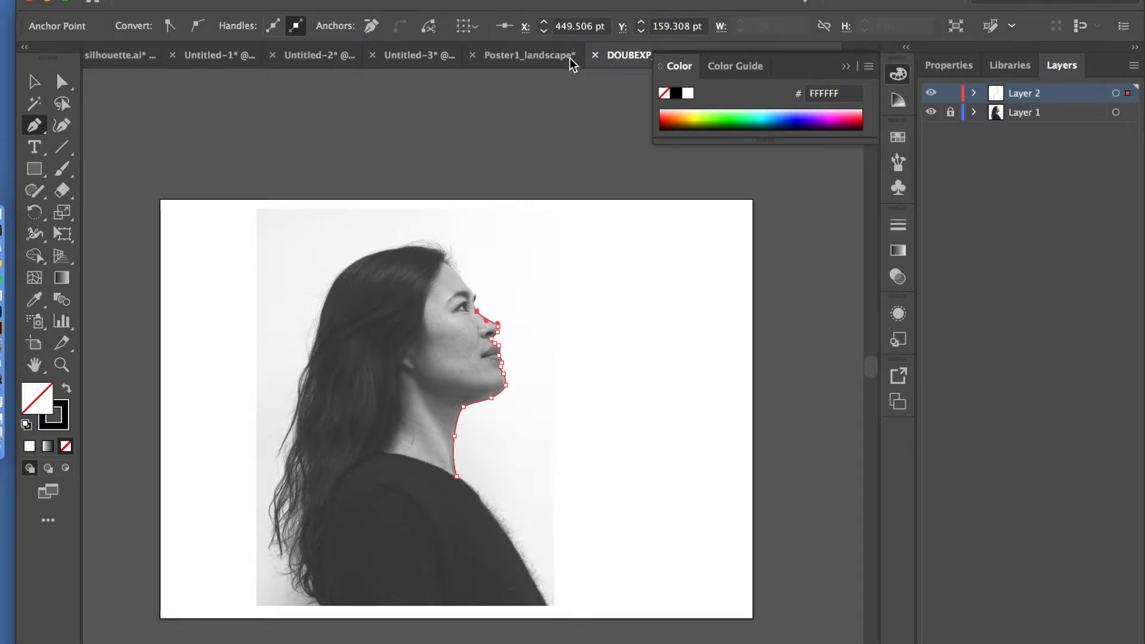
left_click(846, 66)
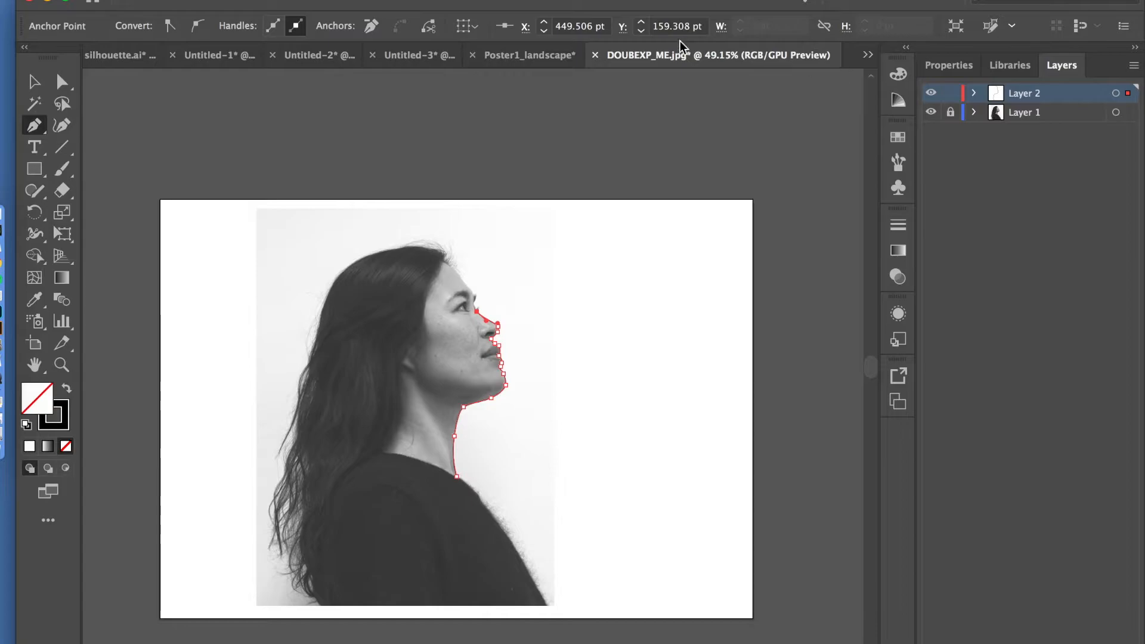
Switch to the silhouette.ai document and briefly hide the Tracing layer to compare the finished silhouette with the photo beneath.
left_click(868, 54)
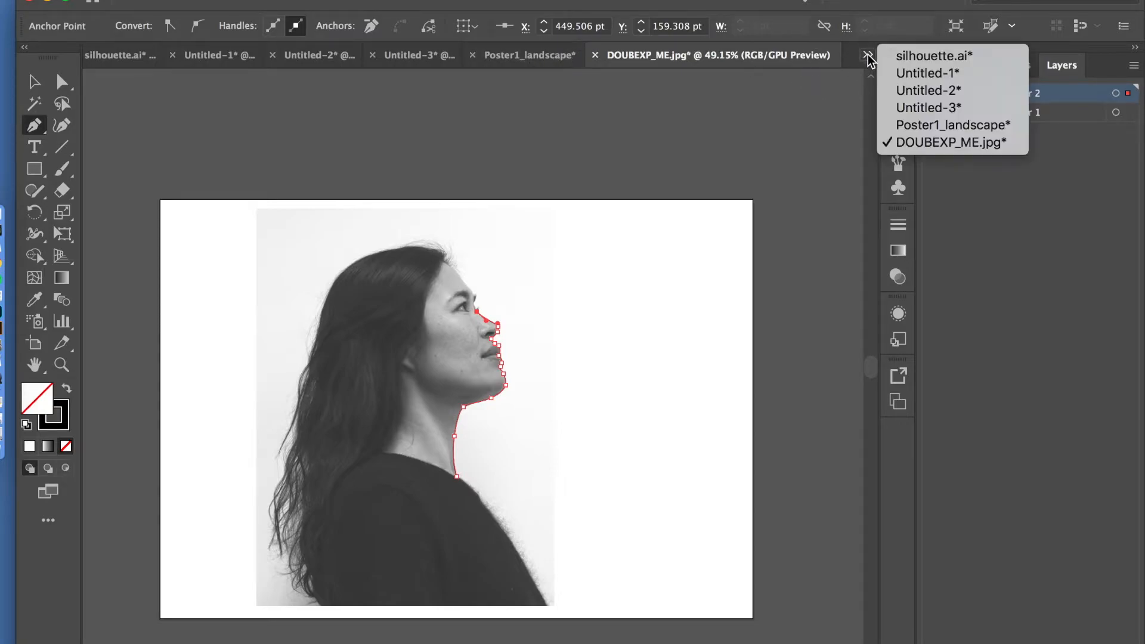
left_click(907, 62)
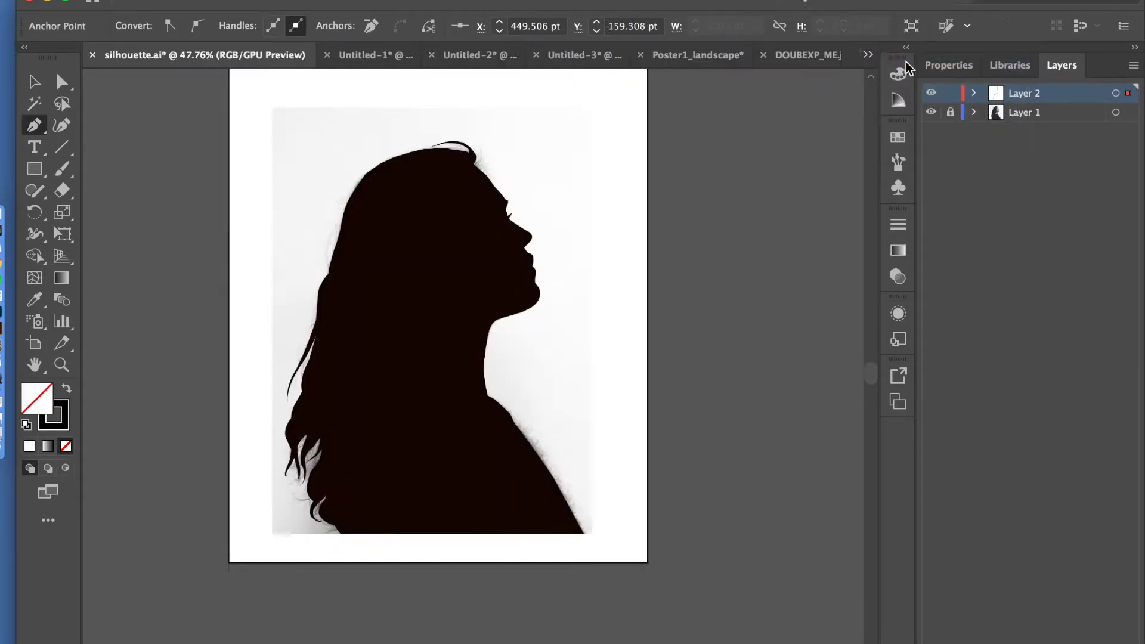
left_click(950, 111)
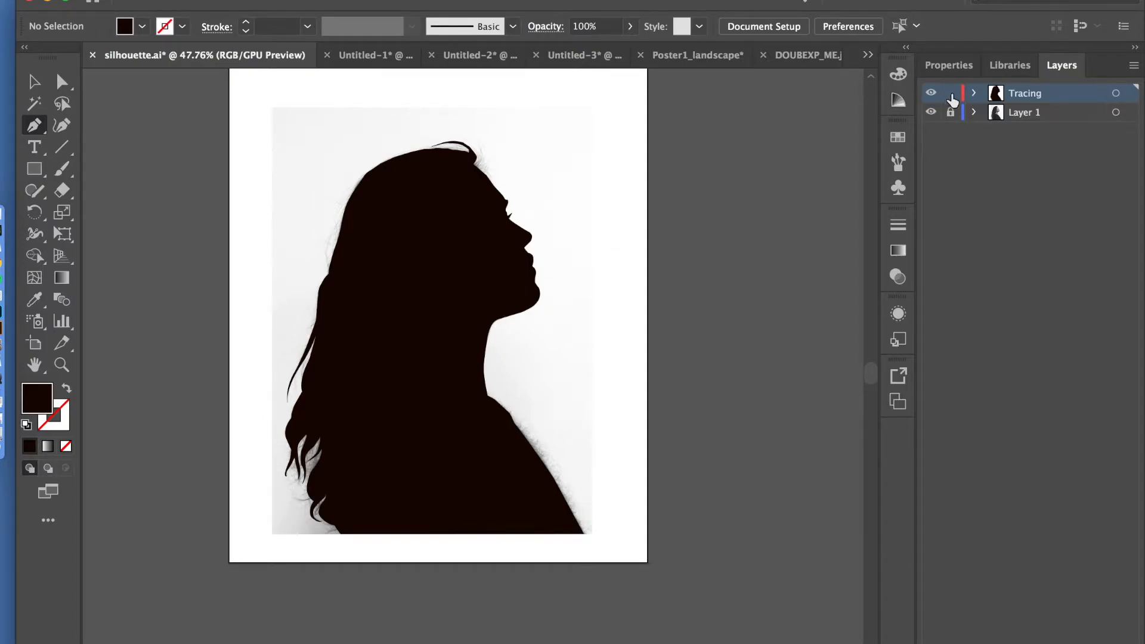
left_click(932, 93)
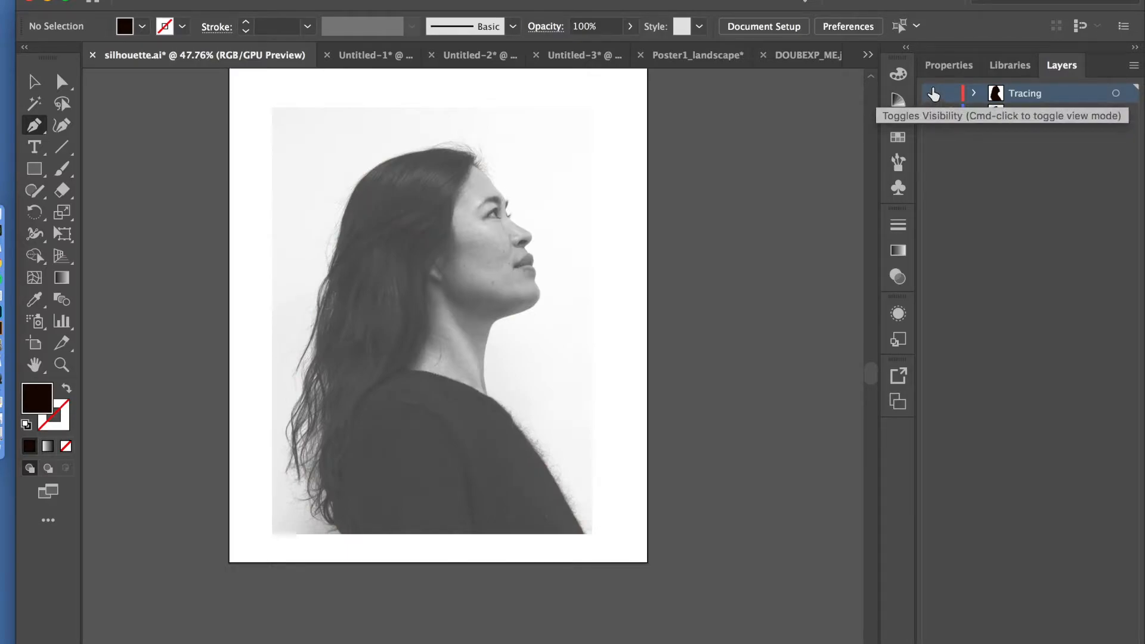
left_click(931, 93)
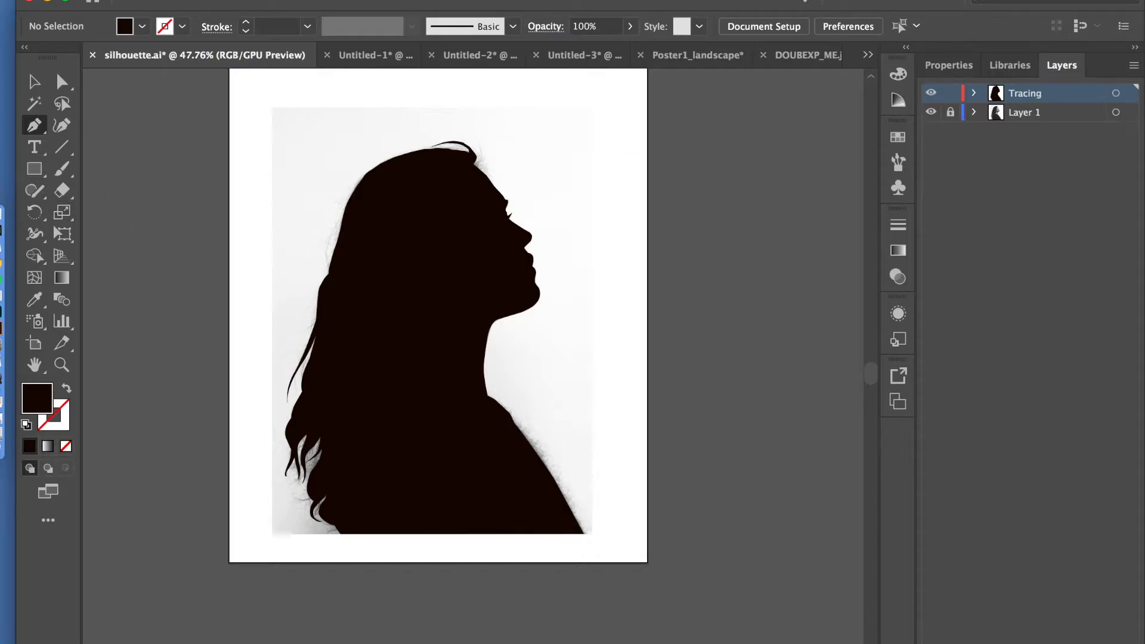
Select the whole traced silhouette and give it a solid black fill with a white stroke.
left_click(425, 200)
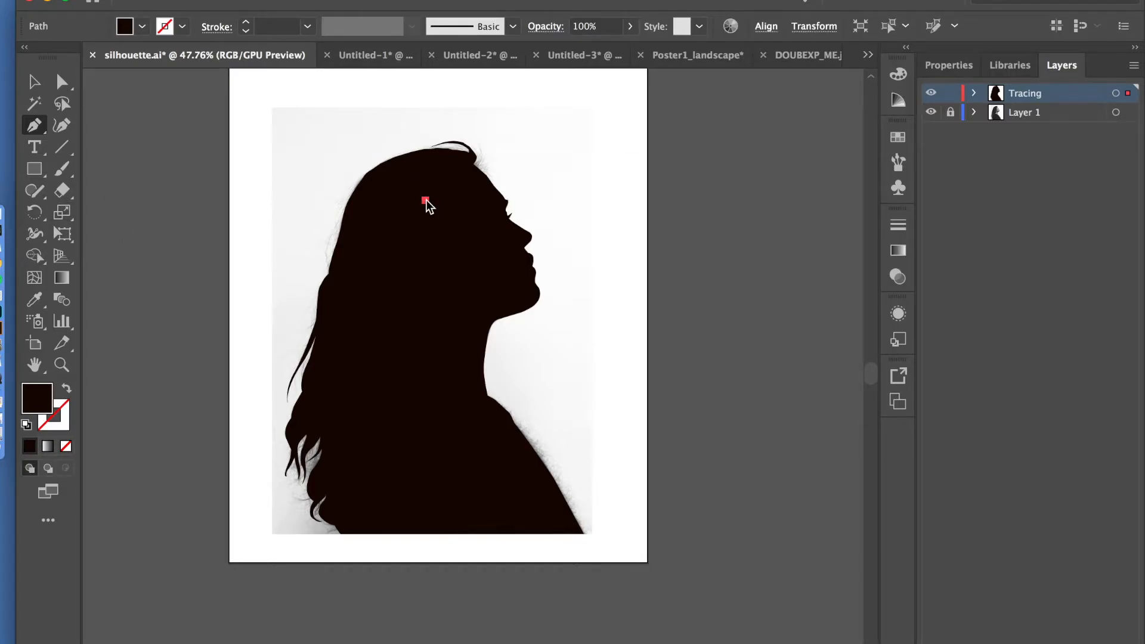
key("Escape")
left_click(35, 83)
left_click(442, 244)
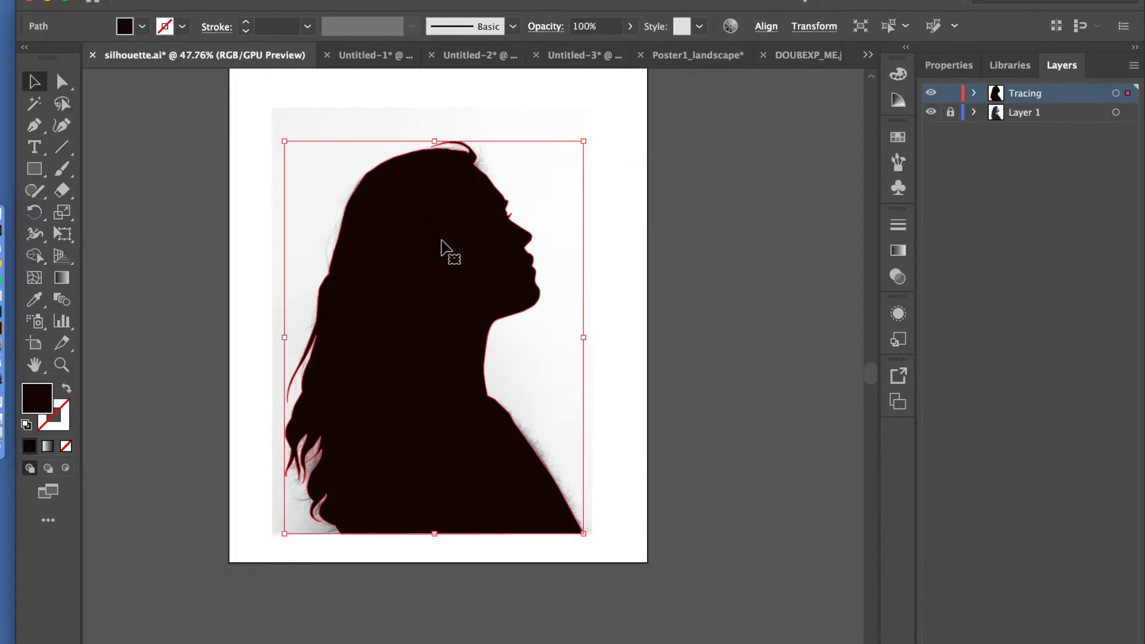
left_click(67, 392)
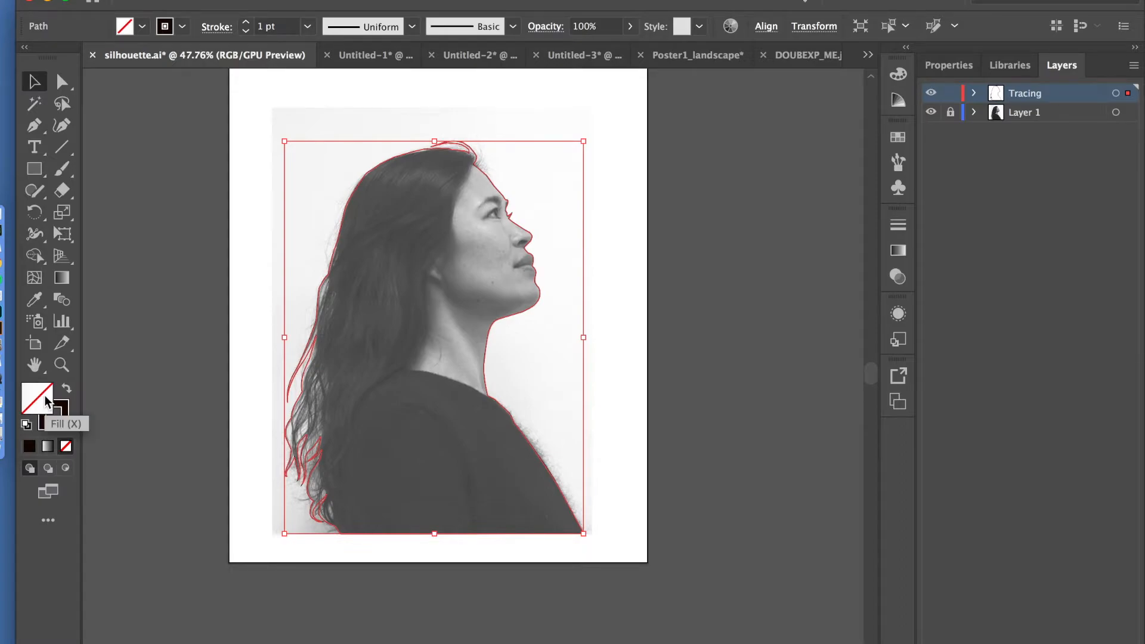
left_click(26, 424)
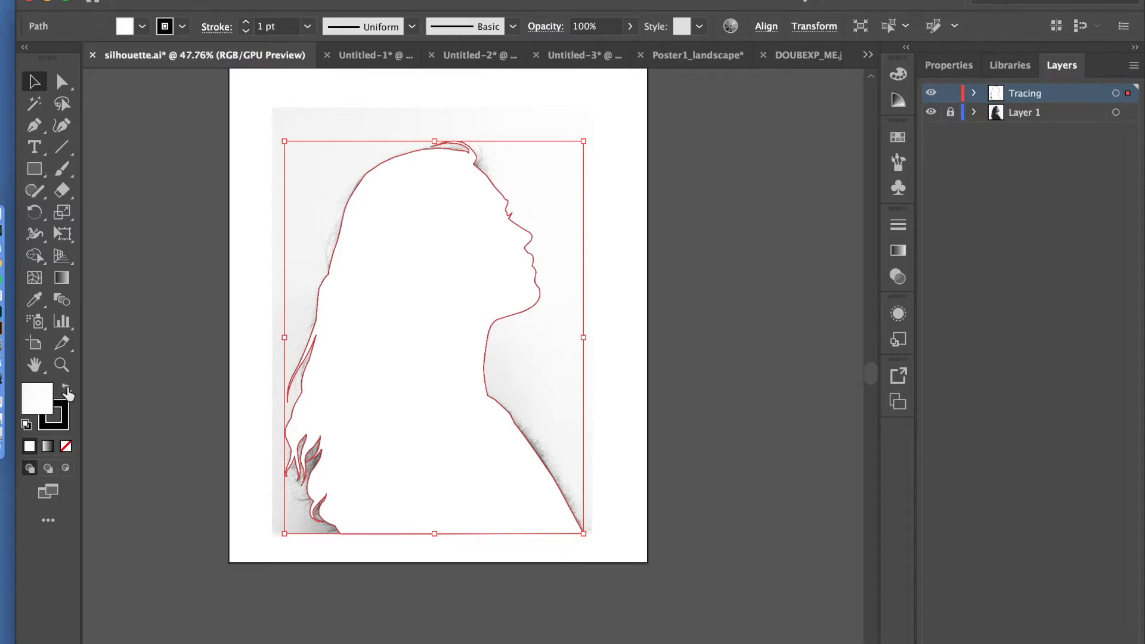
left_click(67, 391)
left_click(67, 392)
left_click(67, 391)
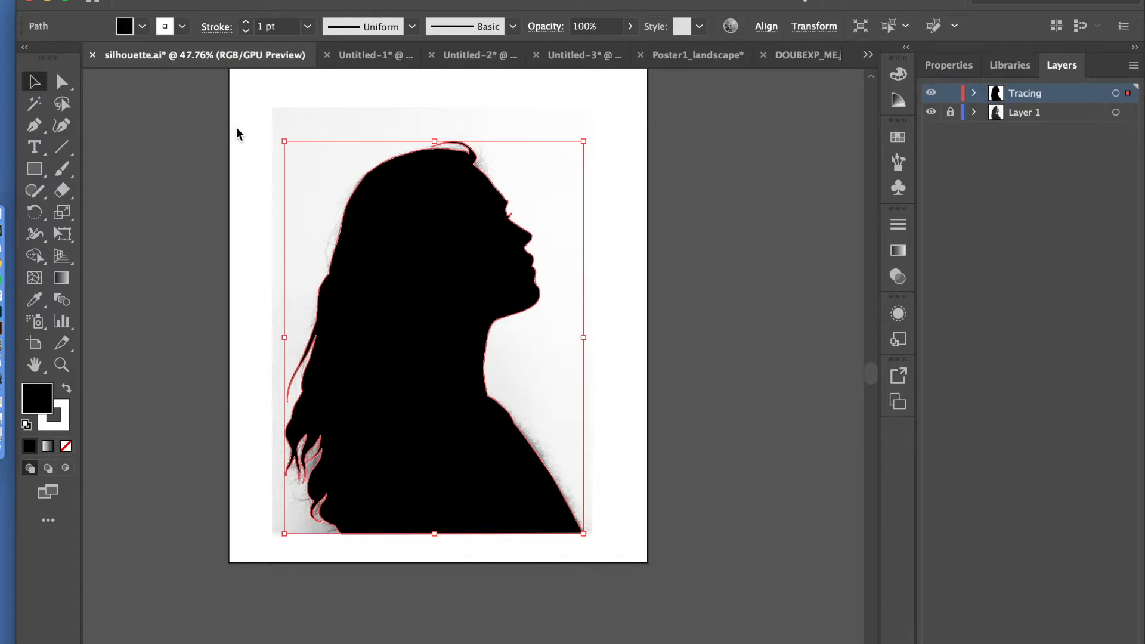
Copy the black silhouette and start setting up a new document.
left_click(156, 1)
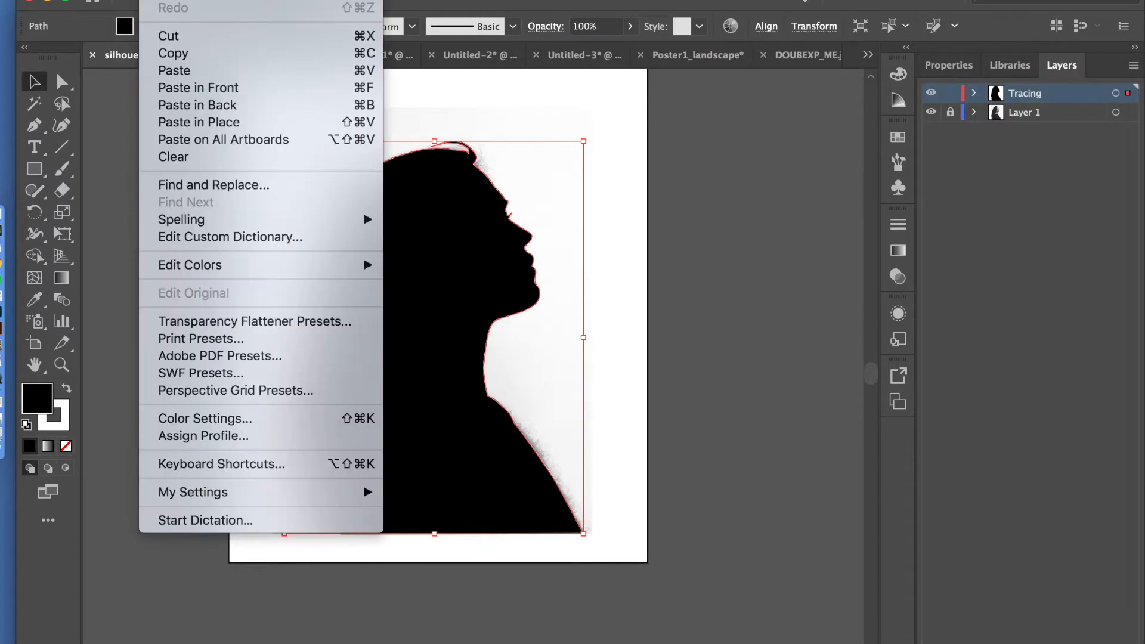
left_click(177, 55)
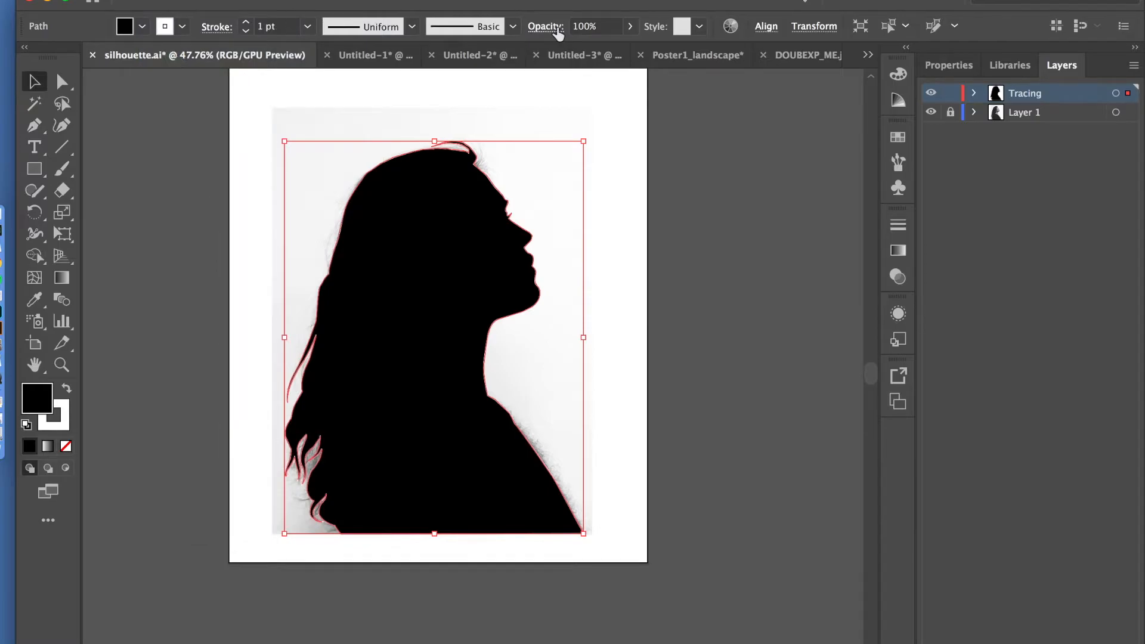
left_click(133, 1)
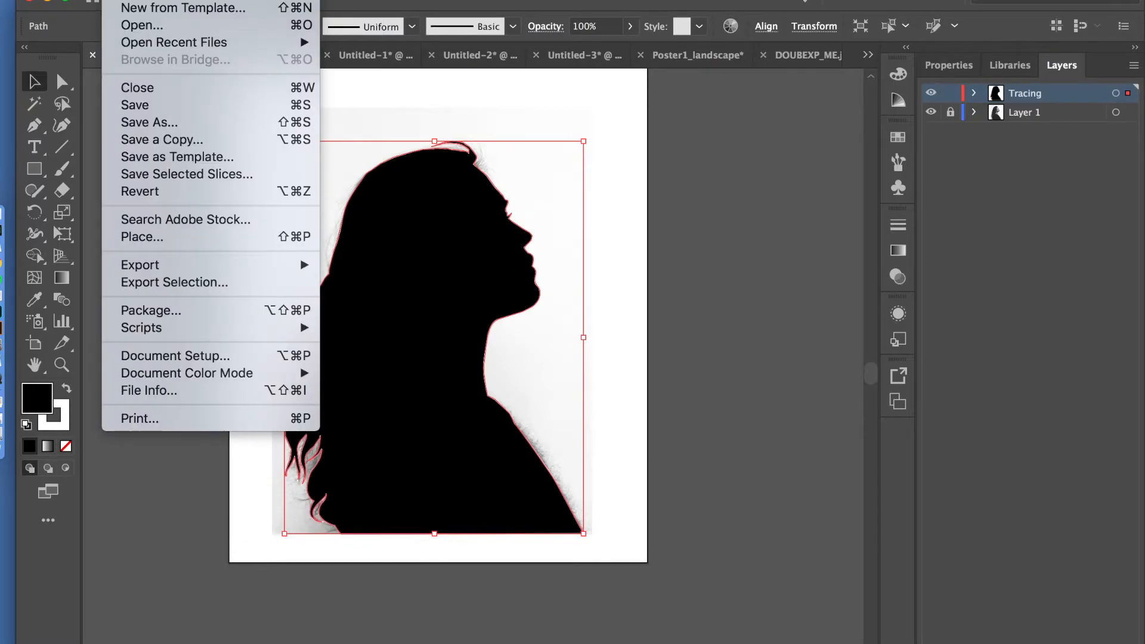
left_click(133, 1)
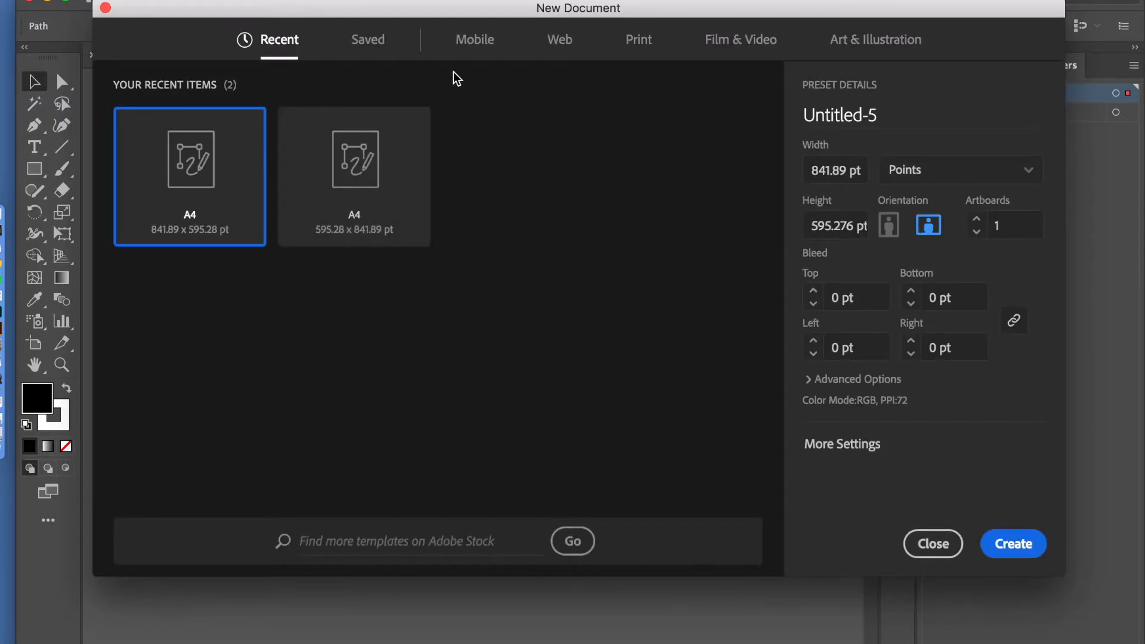
Choose the A4 preset from the Art & Illustration presets in portrait orientation for the new document.
left_click(893, 43)
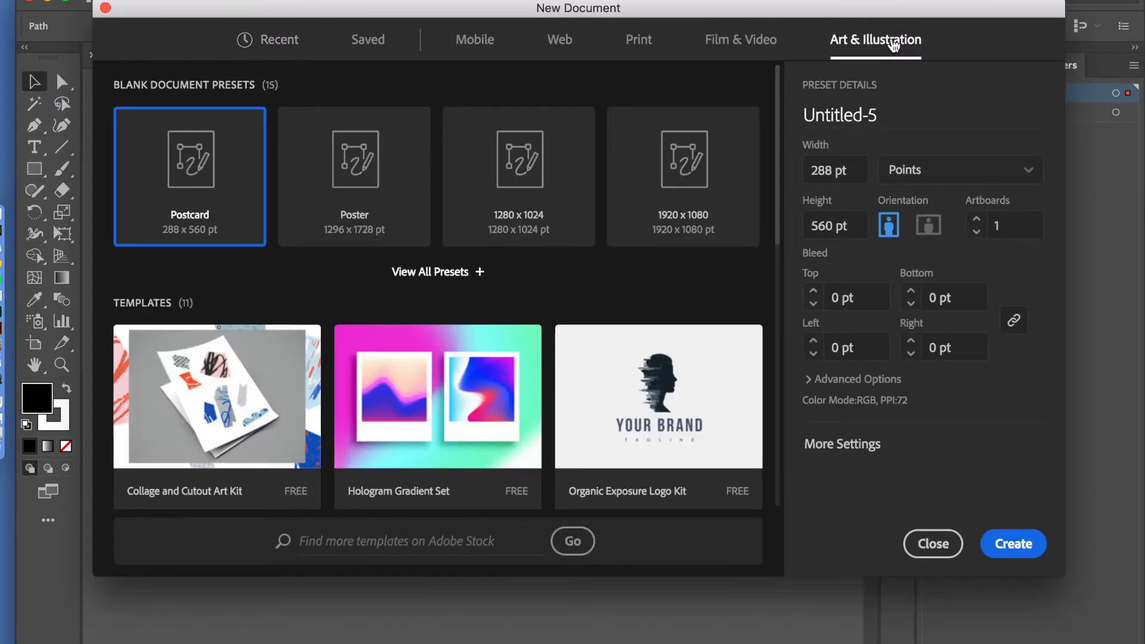
left_click(461, 274)
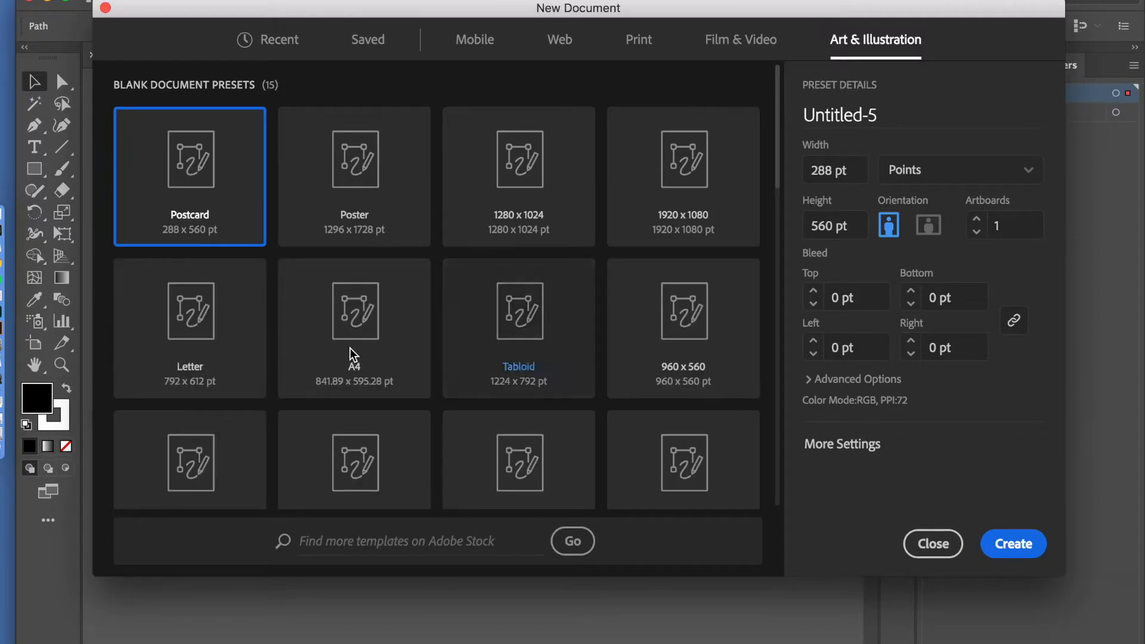
left_click(394, 322)
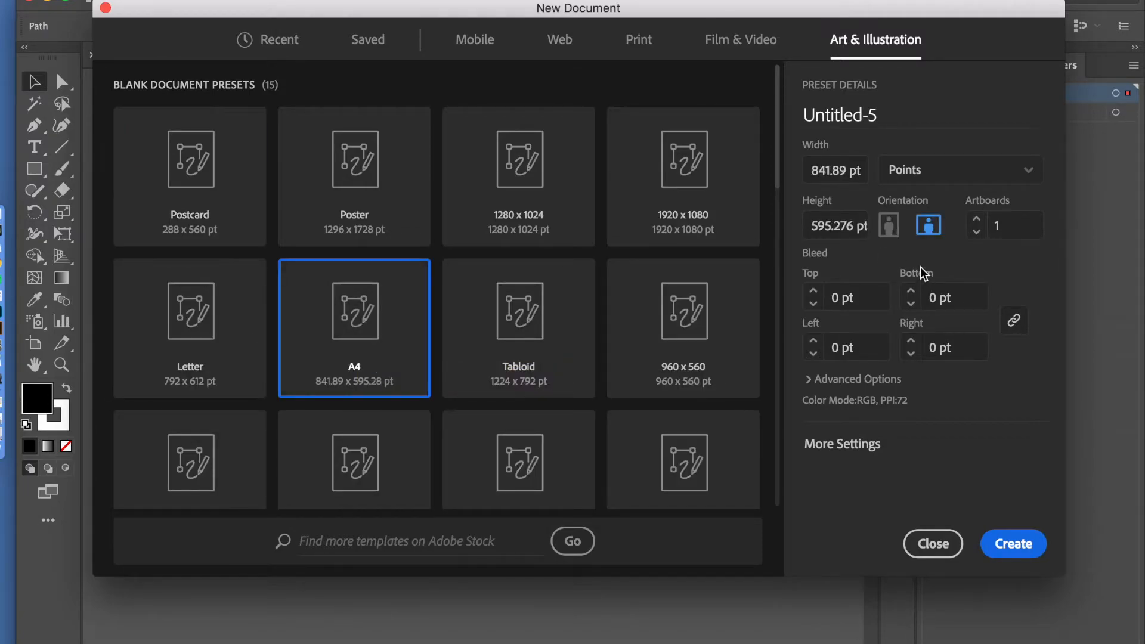
left_click(888, 226)
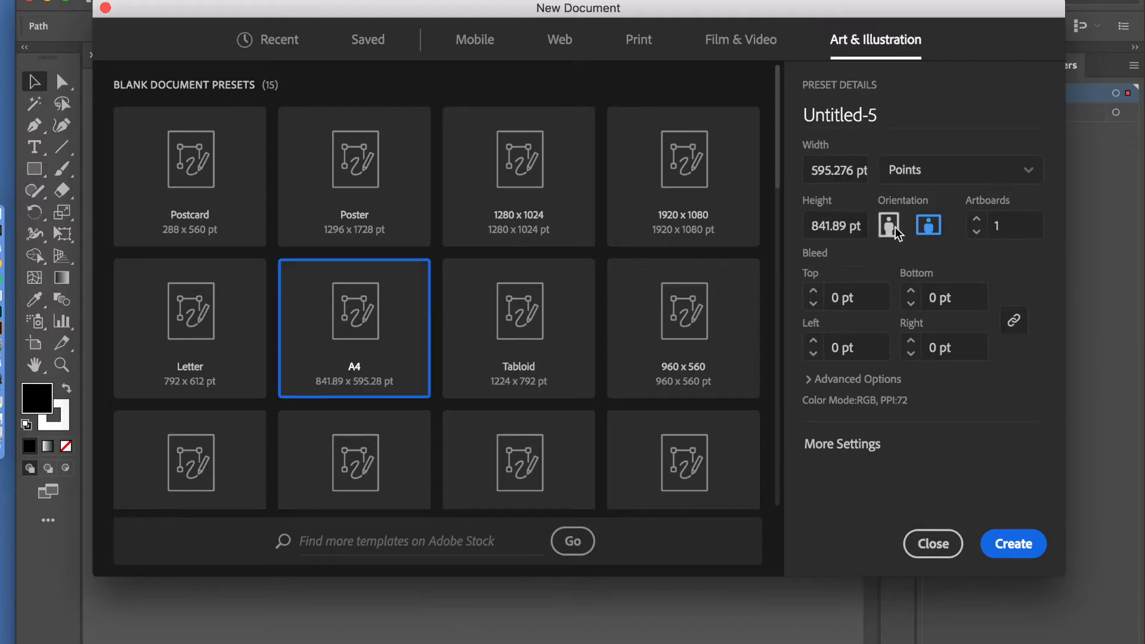
left_click(934, 230)
left_click(889, 229)
Name the new document "1 Silhouette Poster".
left_click(858, 120)
double_click(858, 119)
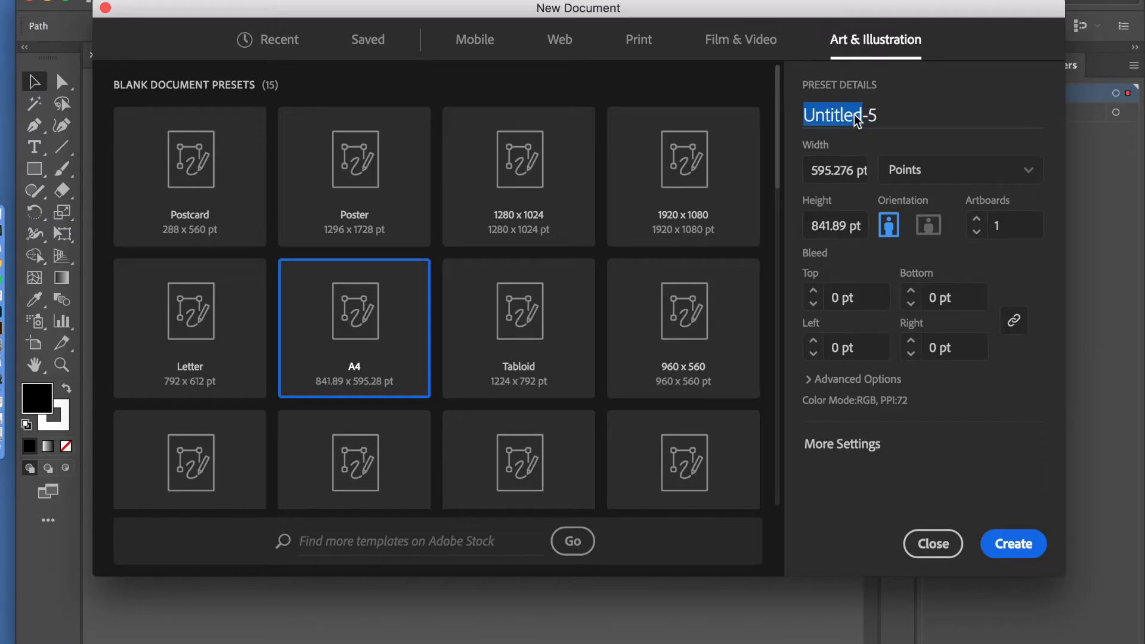
left_click_drag(895, 114, 778, 114)
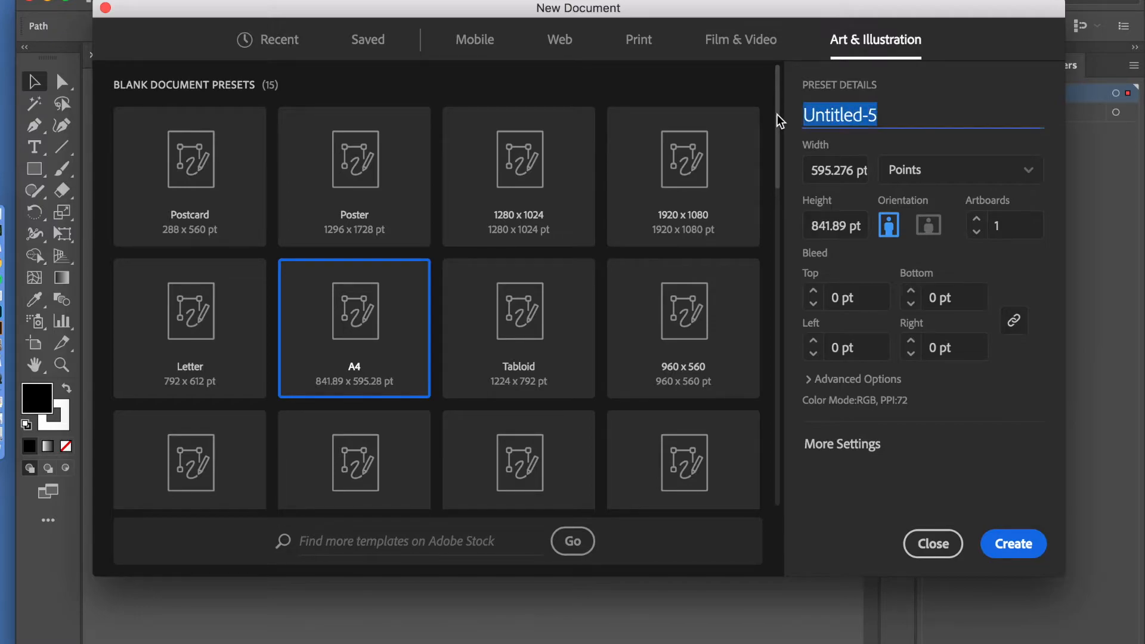
type("Portra")
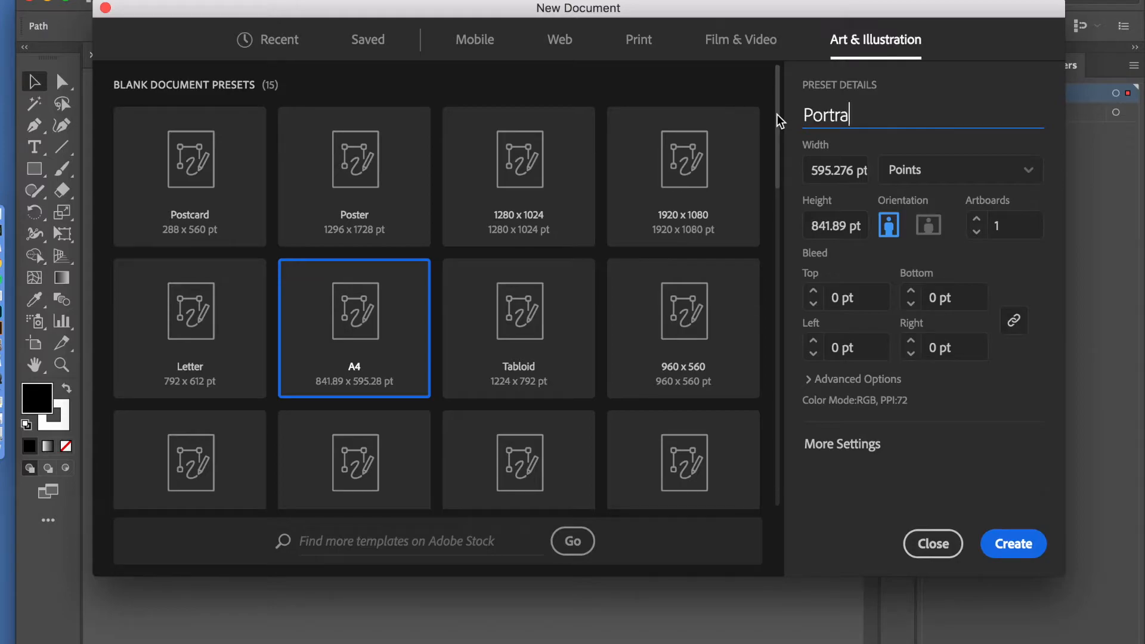
type("it_")
left_click(804, 120)
type("1")
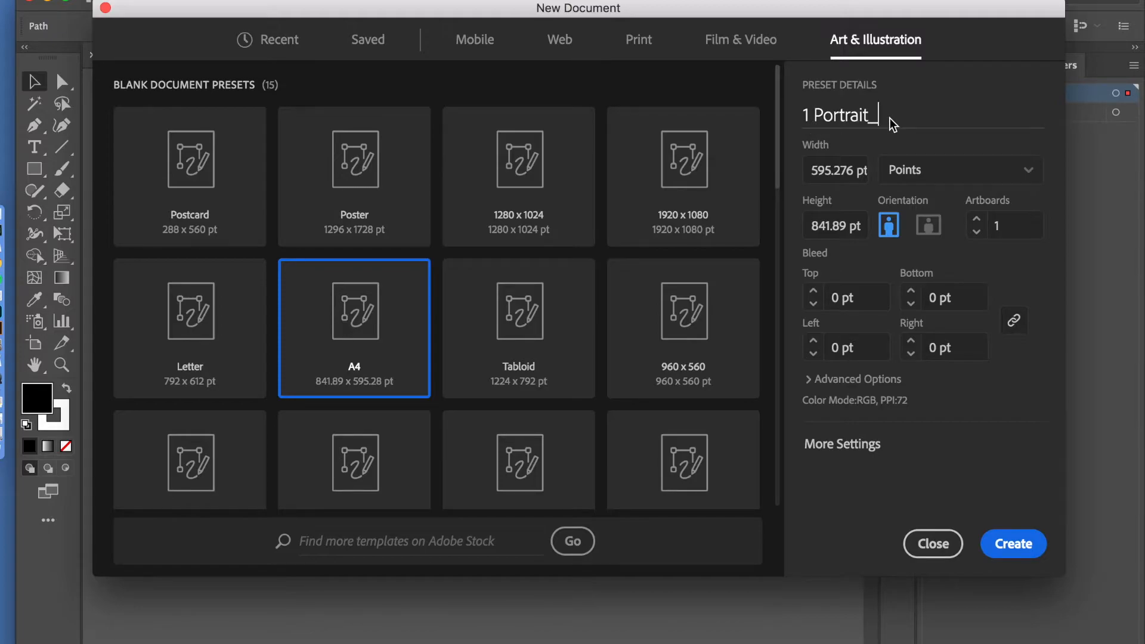
key("BackSpace")
key("BackSpace")
key("BackSpace")
key("BackSpace")
key("BackSpace")
key("BackSpace")
key("BackSpace")
key("BackSpace")
type("Silhouette")
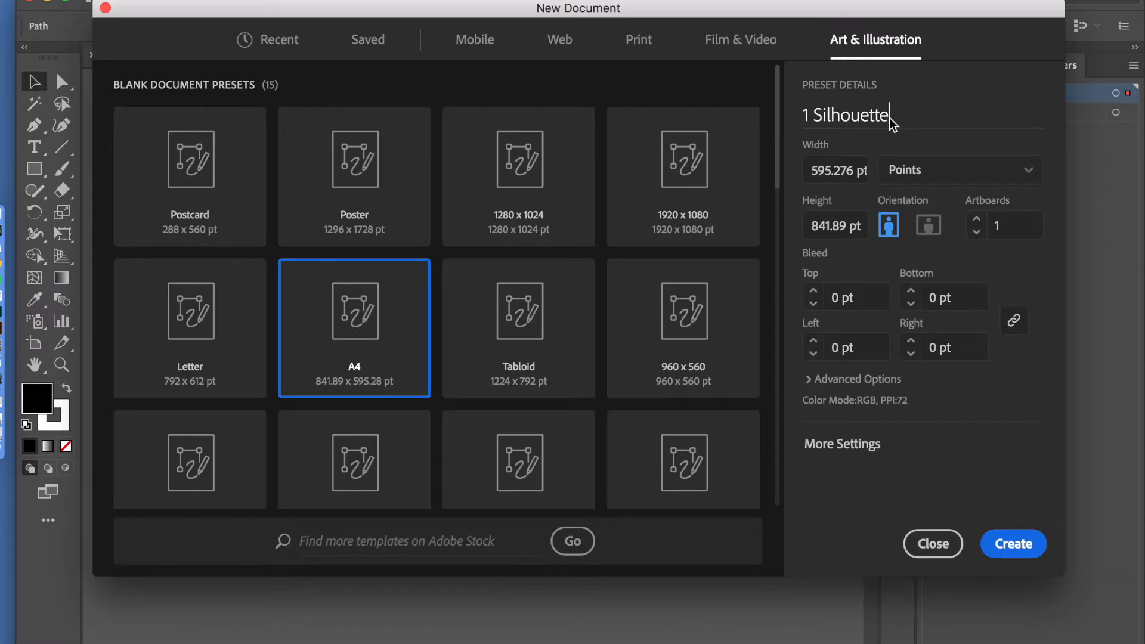
type(" Poster")
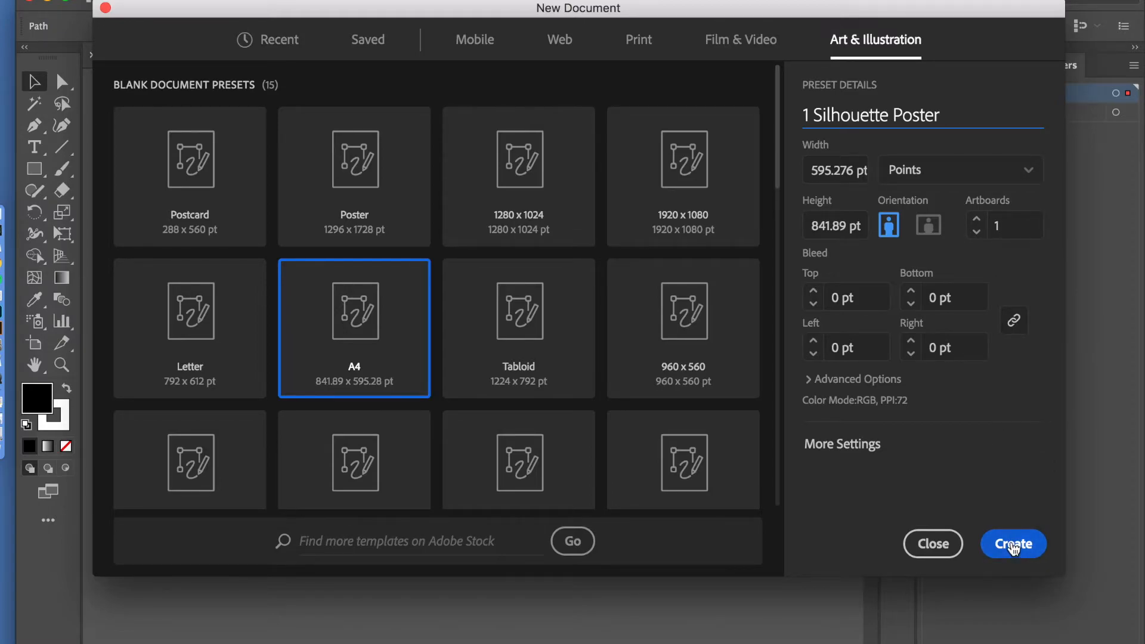
Keep the number of artboards at 1 and create the document.
left_click(978, 221)
left_click(977, 232)
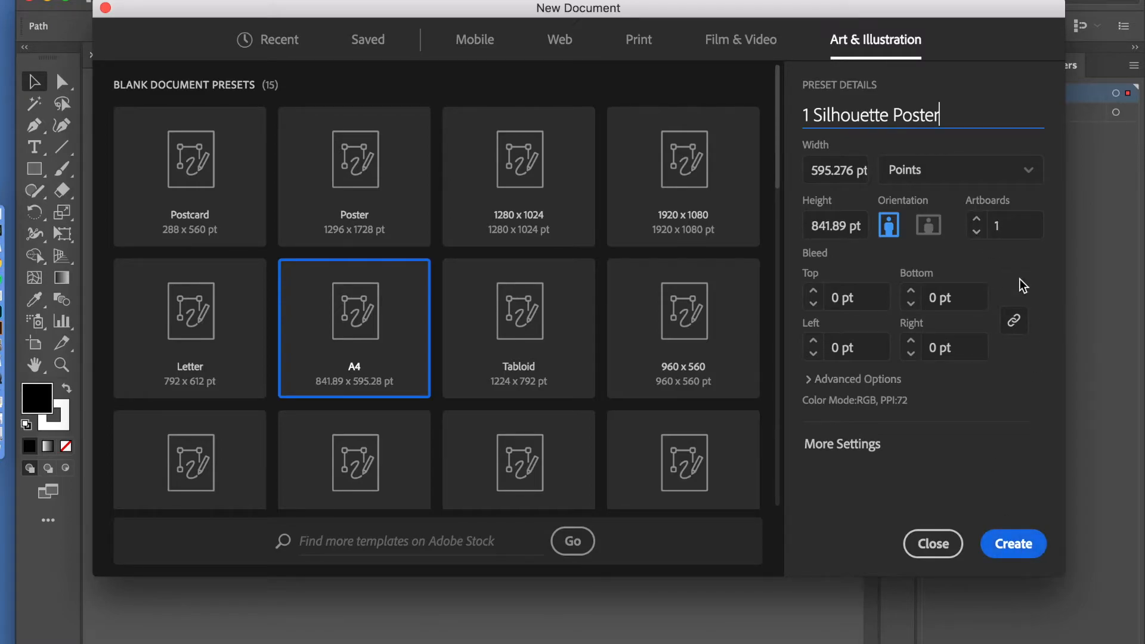
double_click(1002, 225)
left_click(1016, 544)
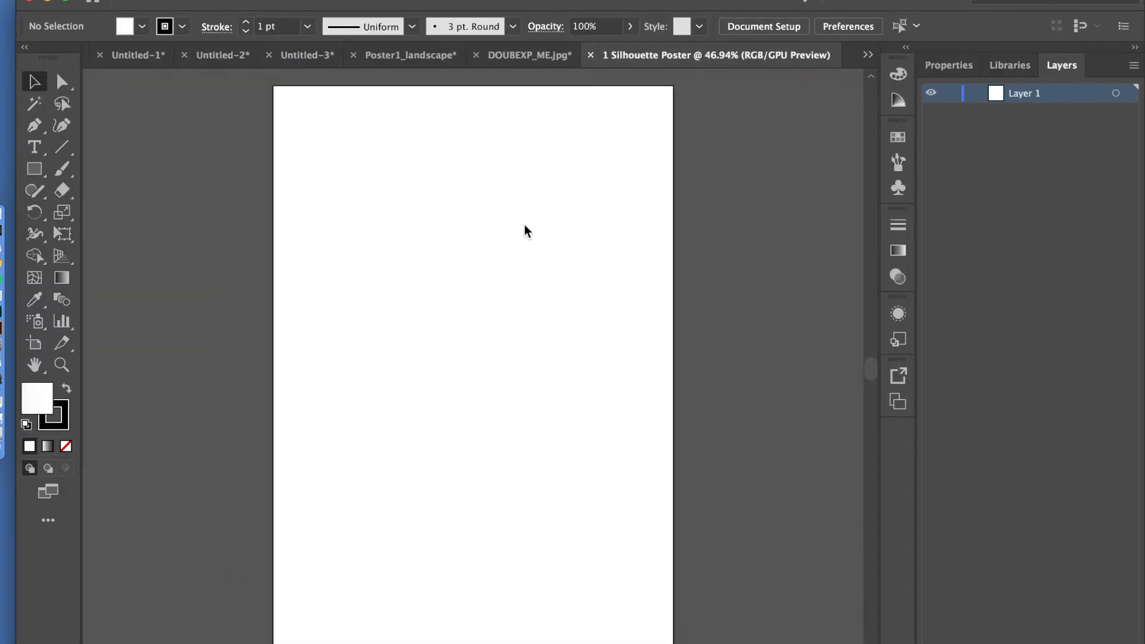
Paste the silhouette into the poster, scale it down to roughly half size and place it in the artboard's lower left area.
left_click(161, 1)
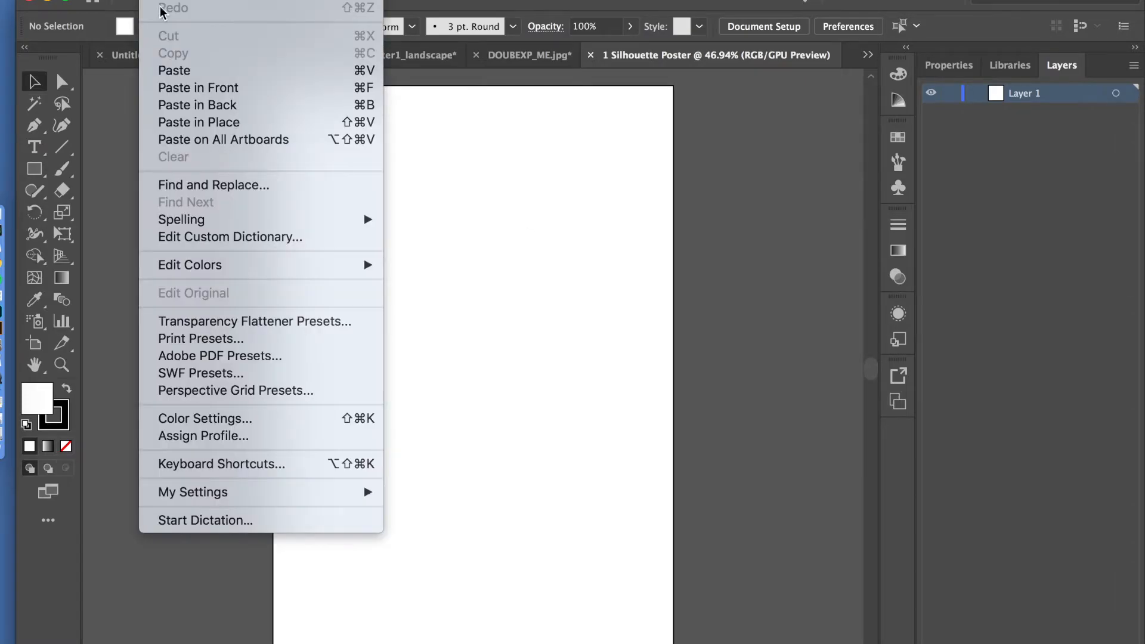
left_click(175, 71)
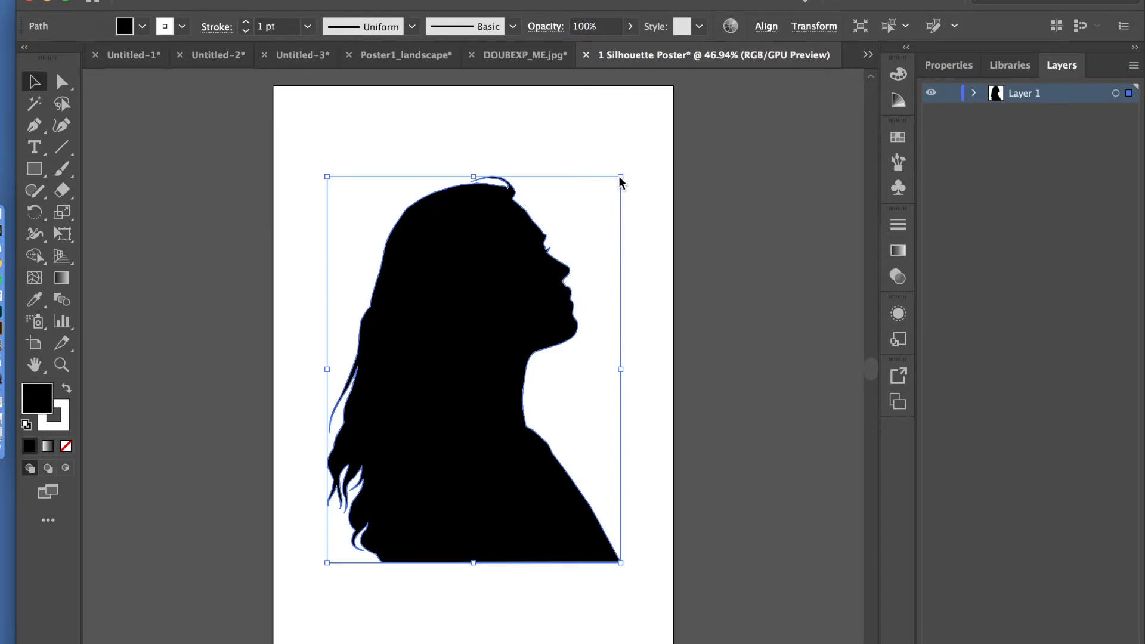
left_click_drag(621, 177, 489, 306)
left_click_drag(408, 423, 380, 431)
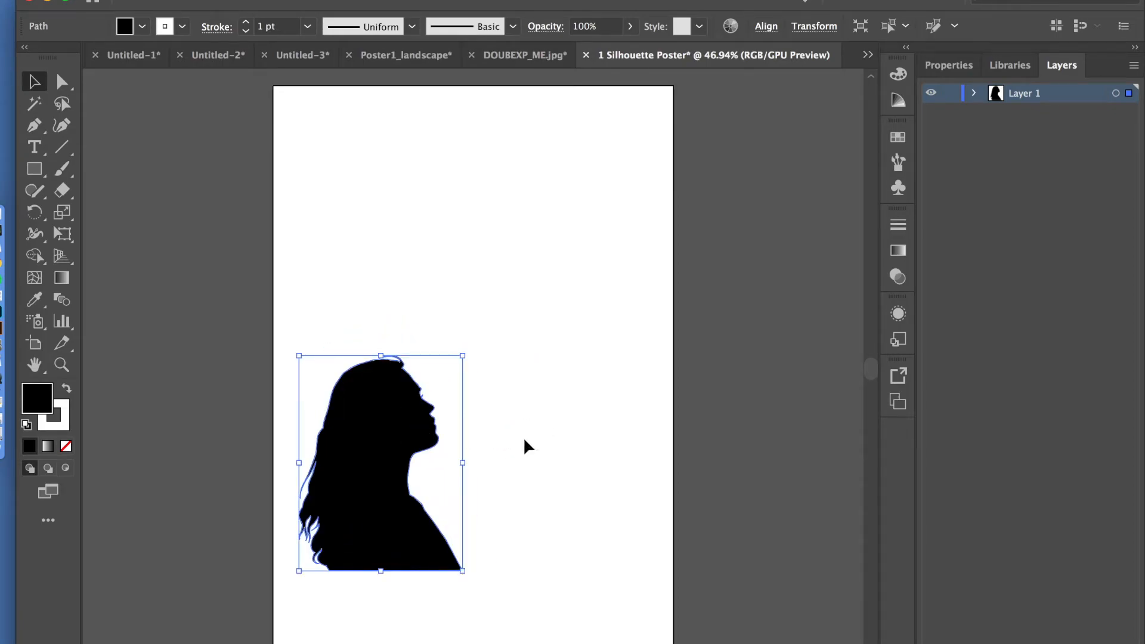
Duplicate the reduced silhouette on the poster's artboard.
key("super+c")
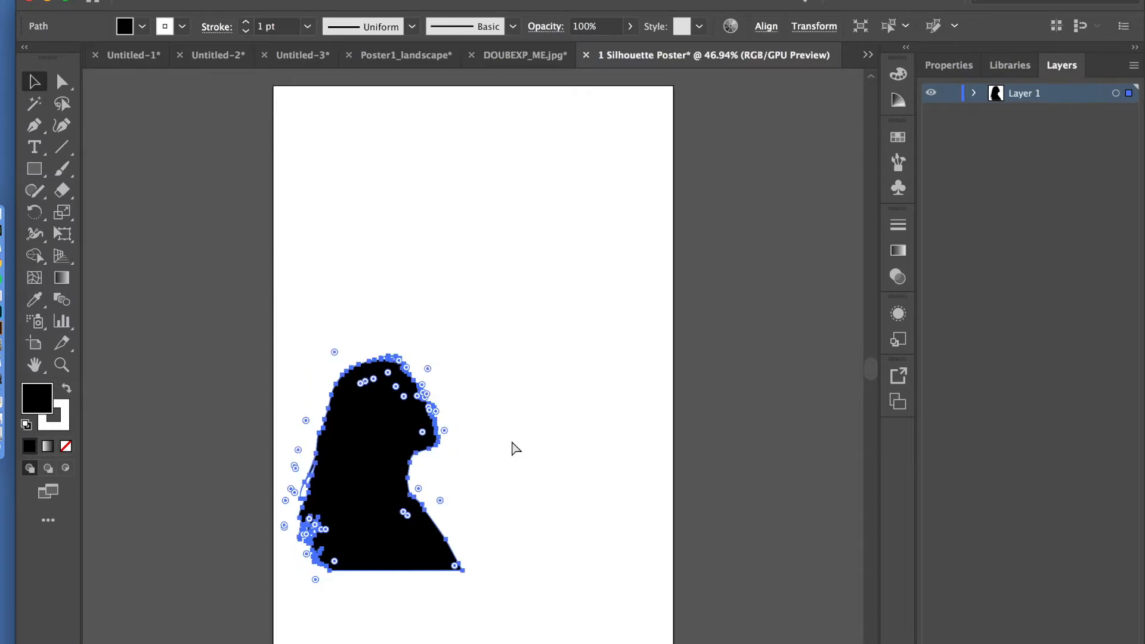
key("super+v")
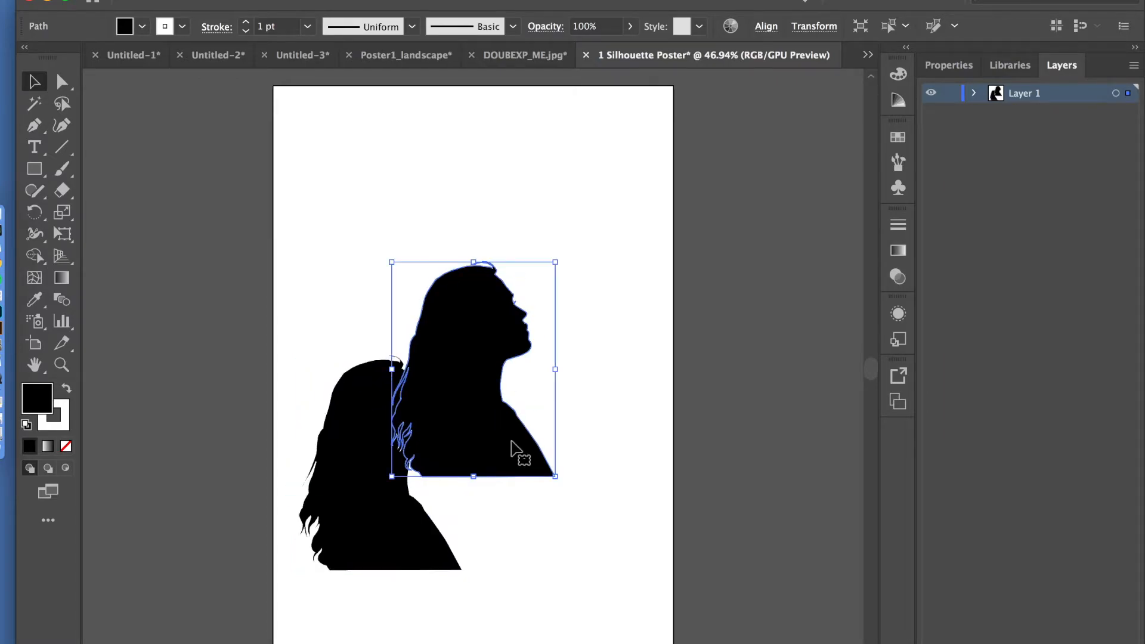
Place the duplicate silhouette beside the original and reflect it across the vertical axis so the two profiles face each other.
left_click_drag(508, 401, 587, 494)
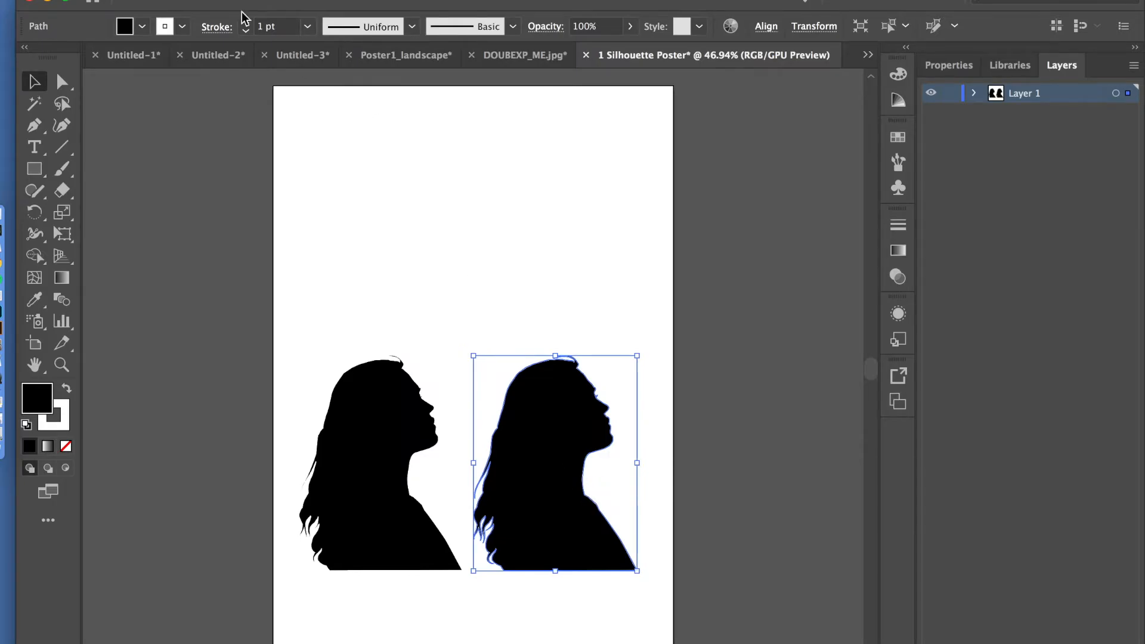
left_click(203, 0)
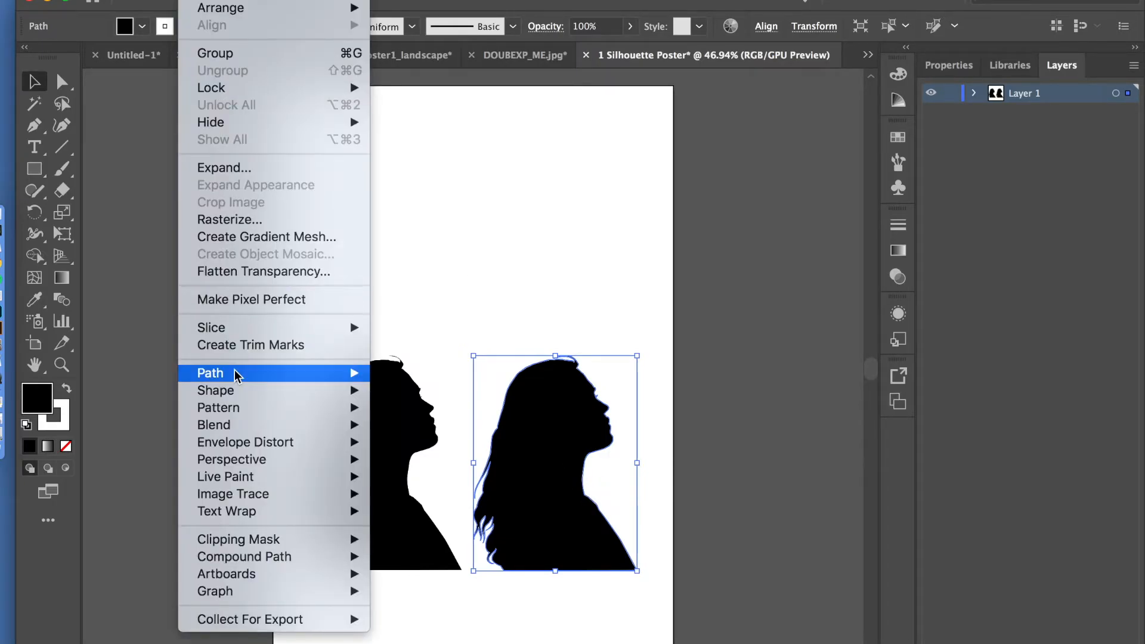
mouse_move(236, 485)
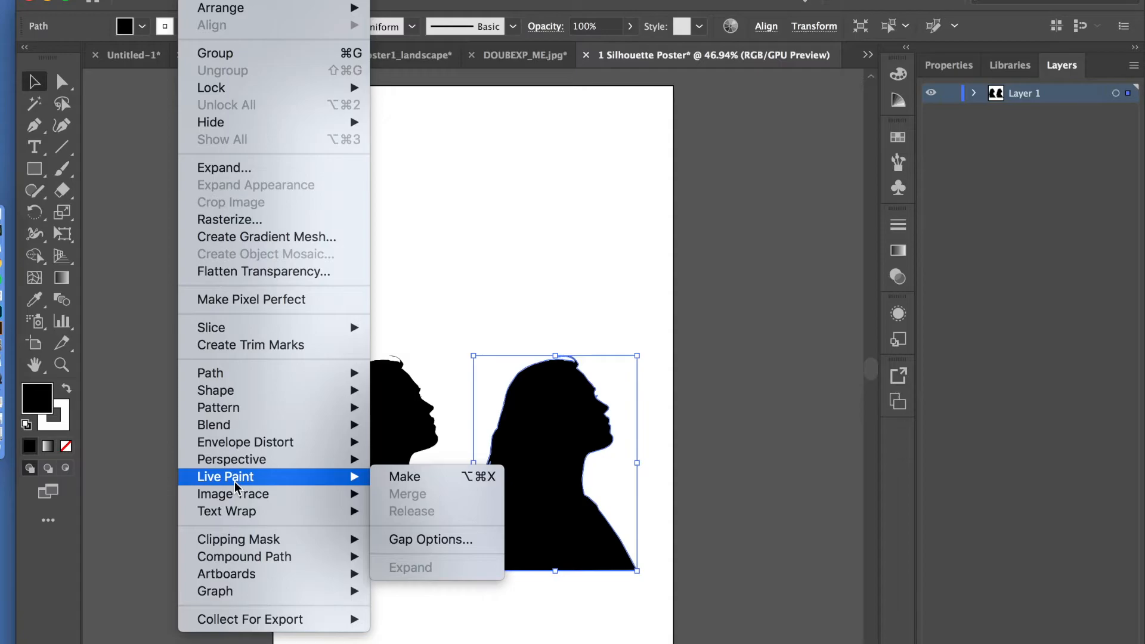
mouse_move(156, 0)
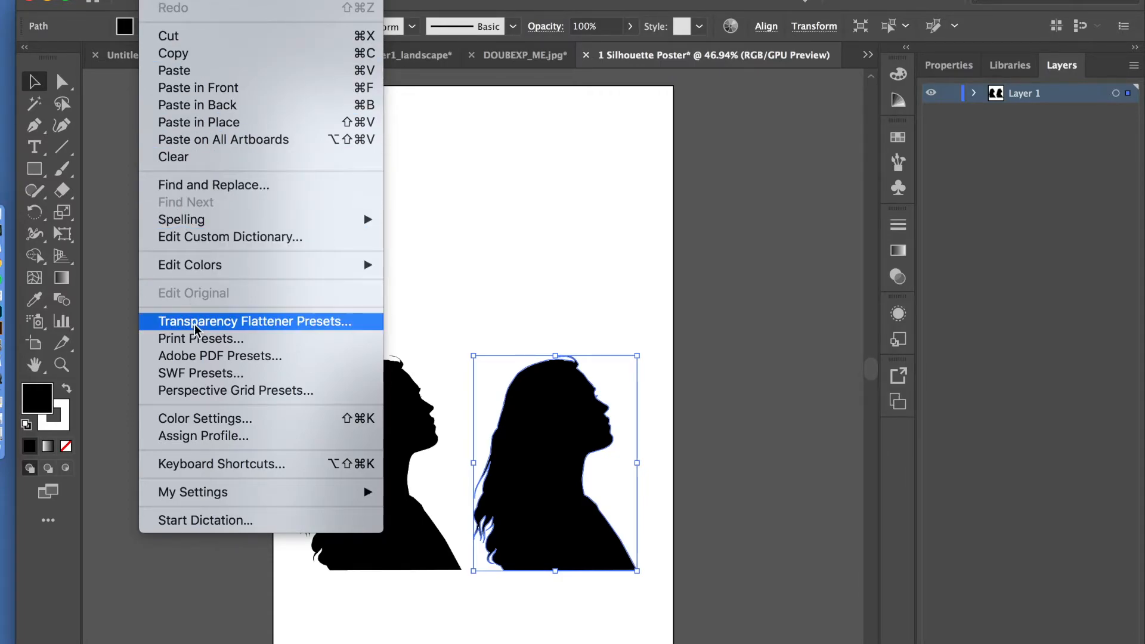
mouse_move(304, 0)
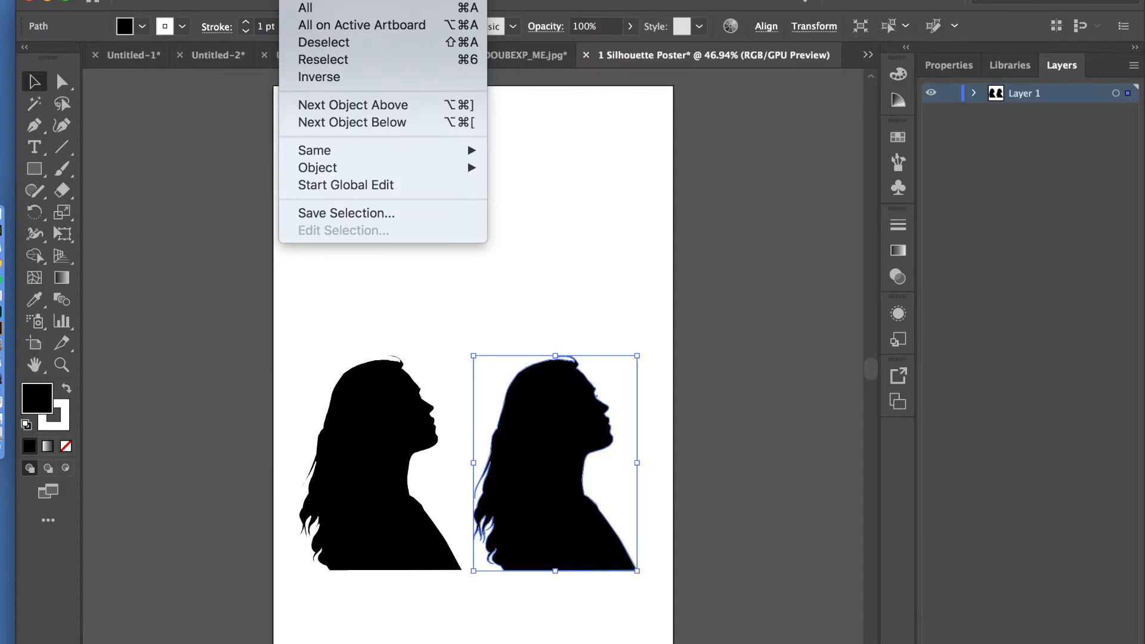
mouse_move(352, 0)
mouse_move(196, 0)
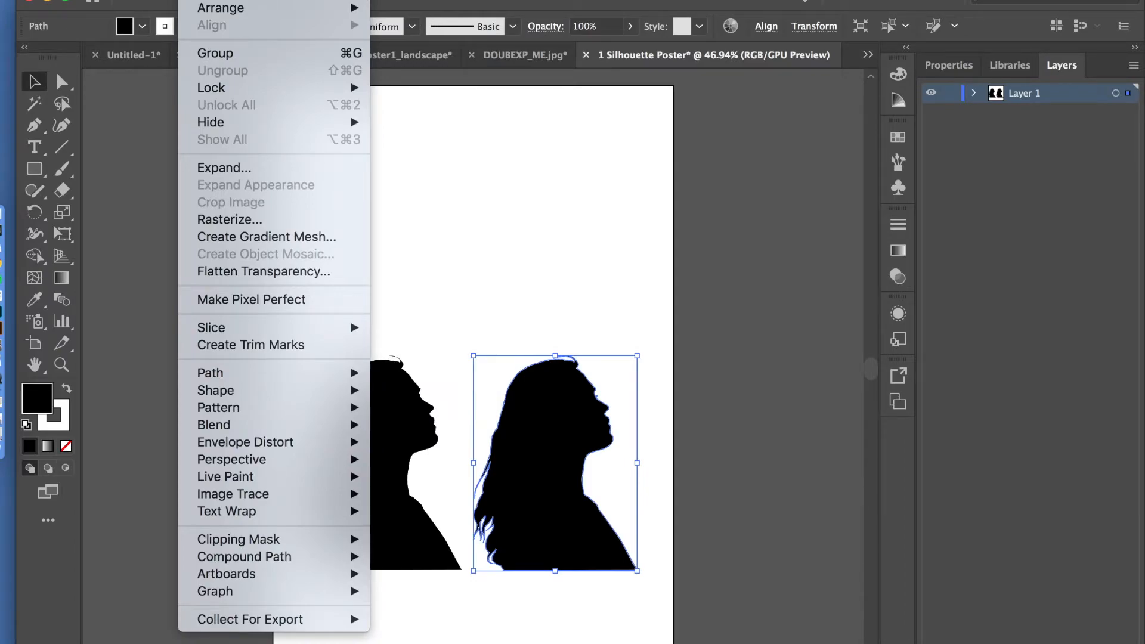
mouse_move(232, 0)
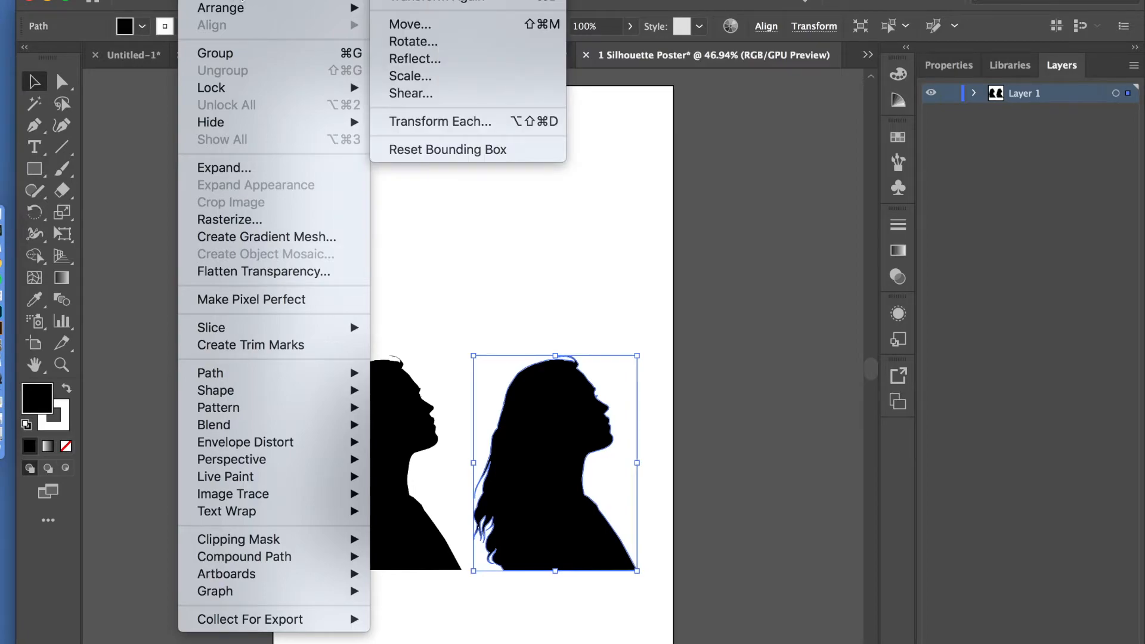
left_click(436, 59)
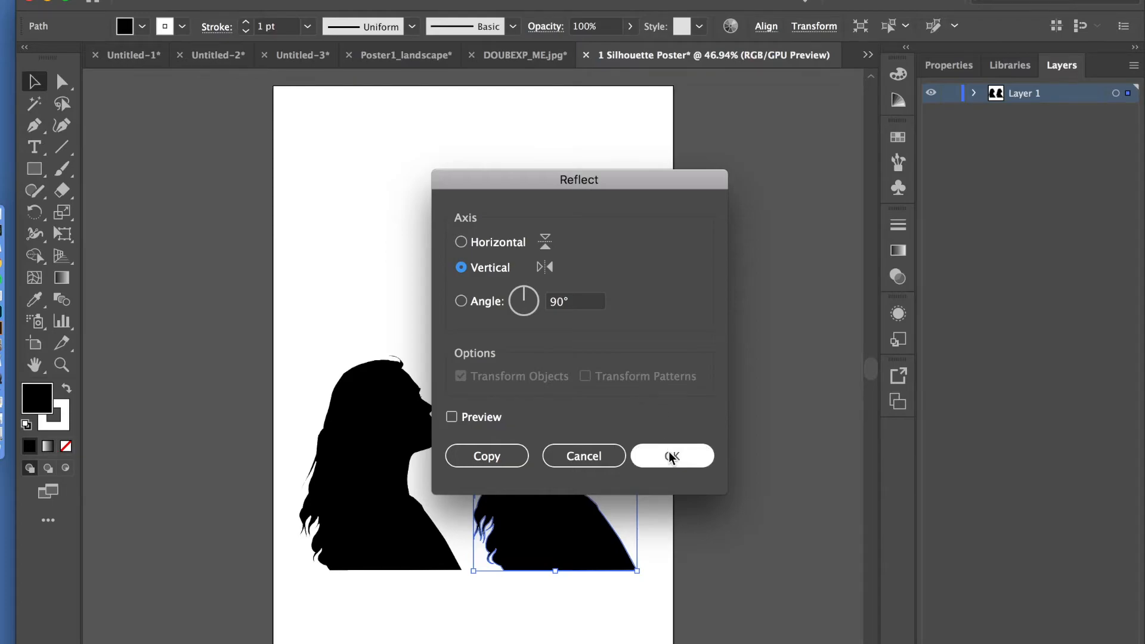
left_click(452, 418)
left_click(452, 418)
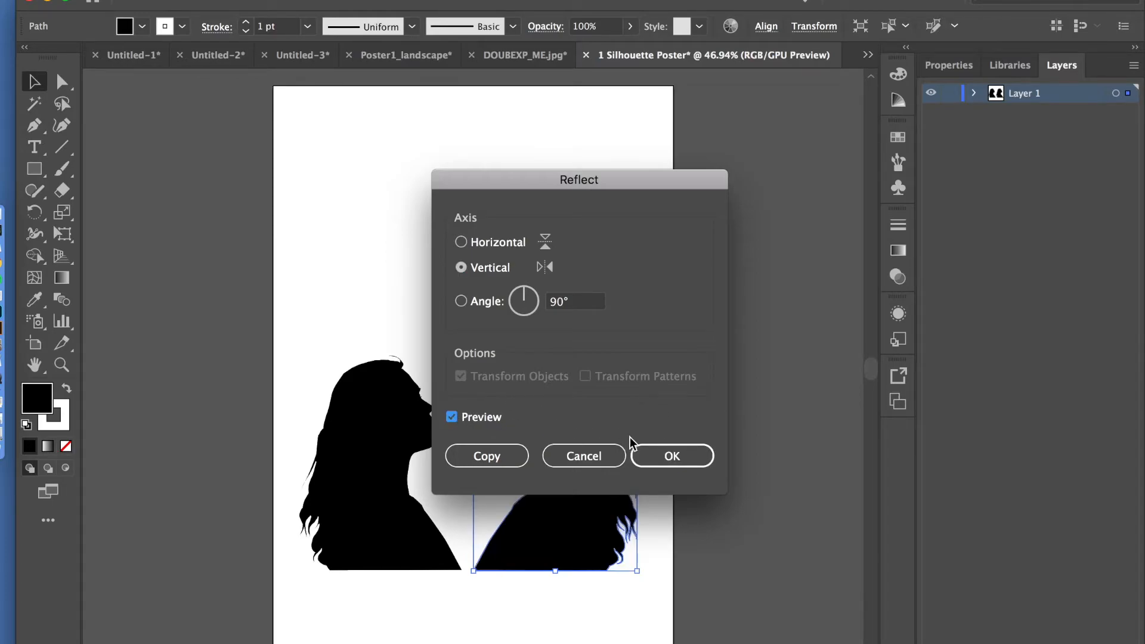
left_click_drag(618, 180, 875, 133)
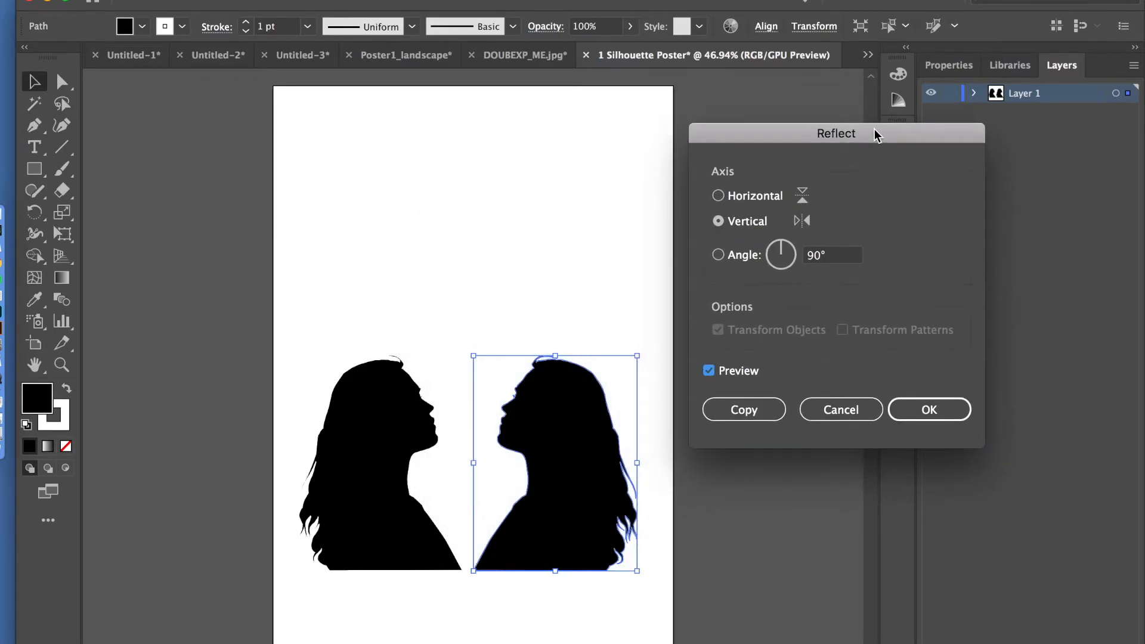
left_click(934, 410)
Move both silhouettes down to the artboard's lower area and enlarge the right-facing one to about twice its size.
left_click_drag(549, 405, 571, 503)
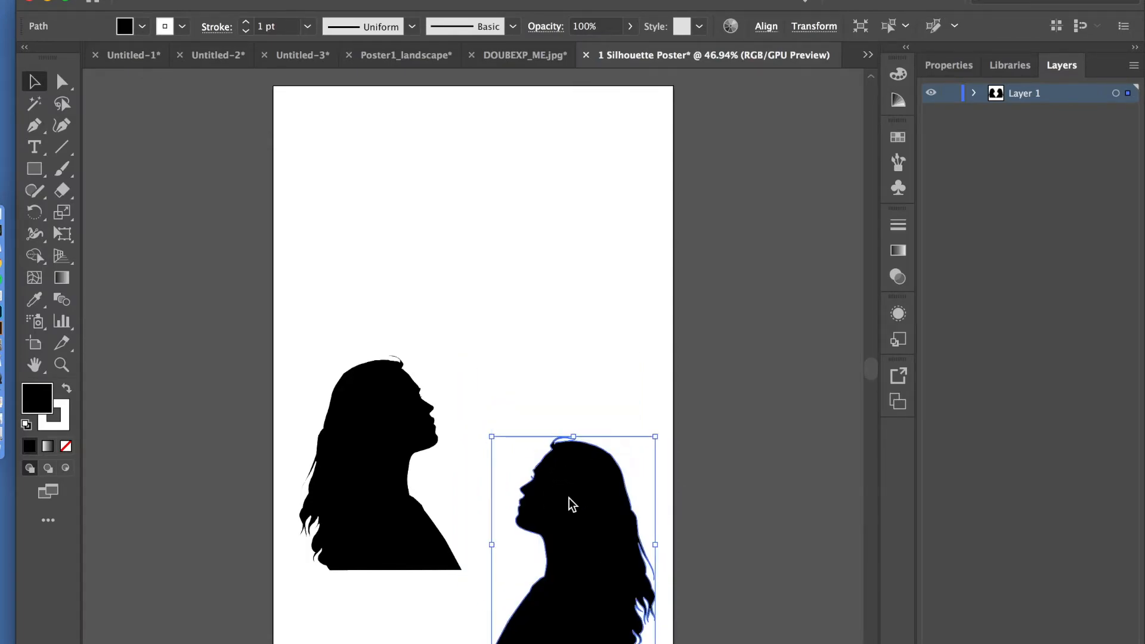
left_click_drag(391, 496, 375, 568)
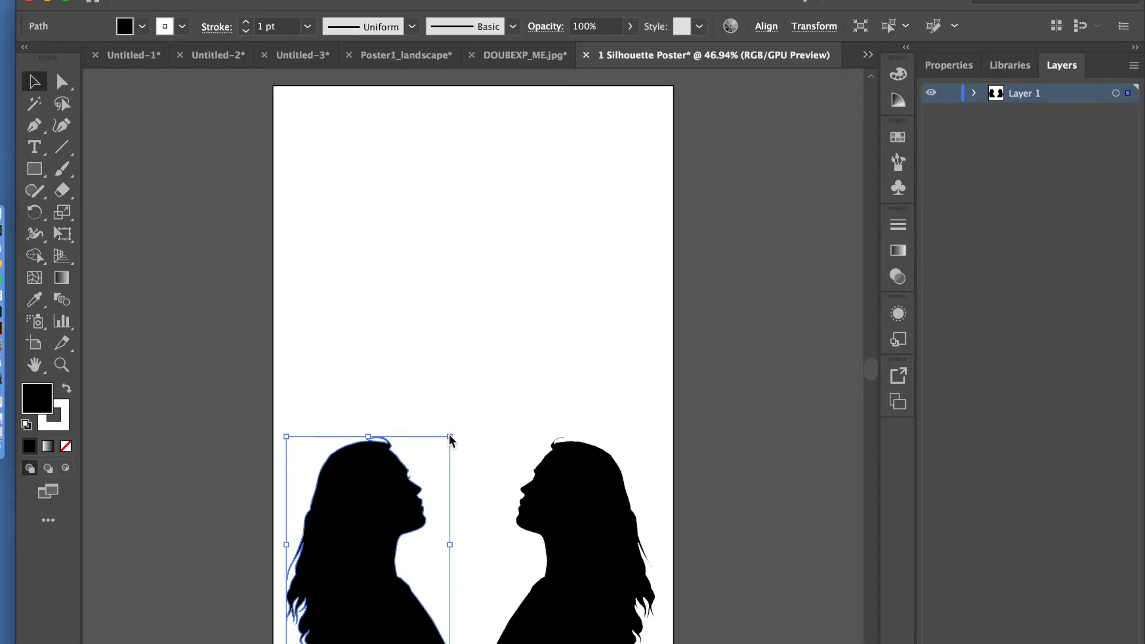
left_click_drag(449, 438, 611, 216)
mouse_move(461, 354)
left_mouse_down()
mouse_move(451, 281)
mouse_move(458, 361)
left_mouse_up()
Swap the small mirrored silhouette's fill and stroke to make it white, and place it inside the large black silhouette.
left_click(588, 476)
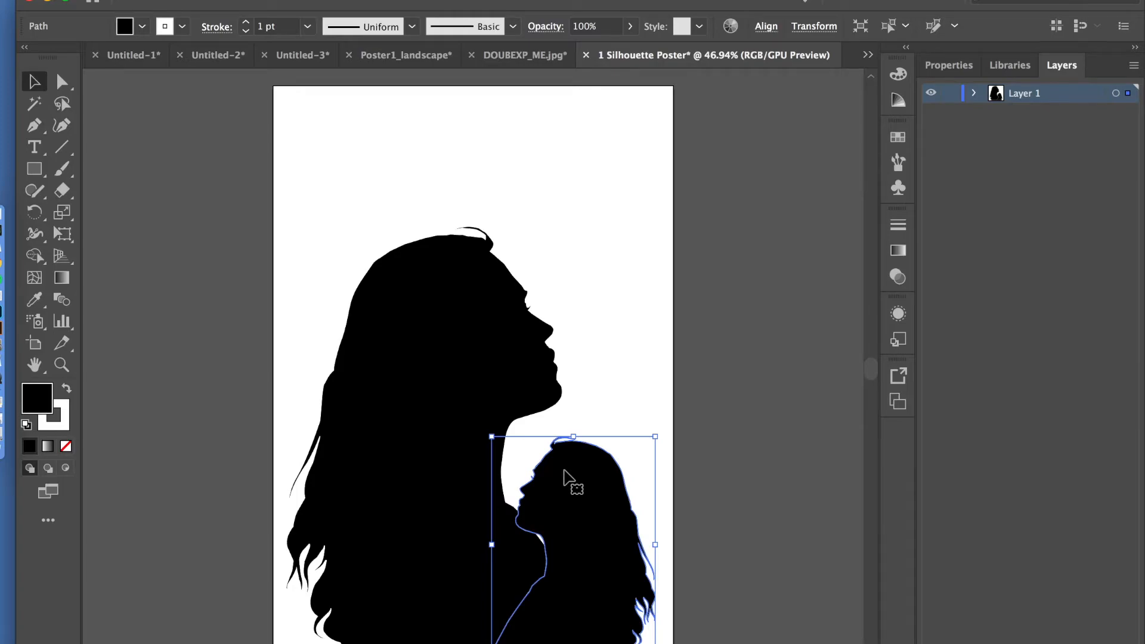
left_click(67, 392)
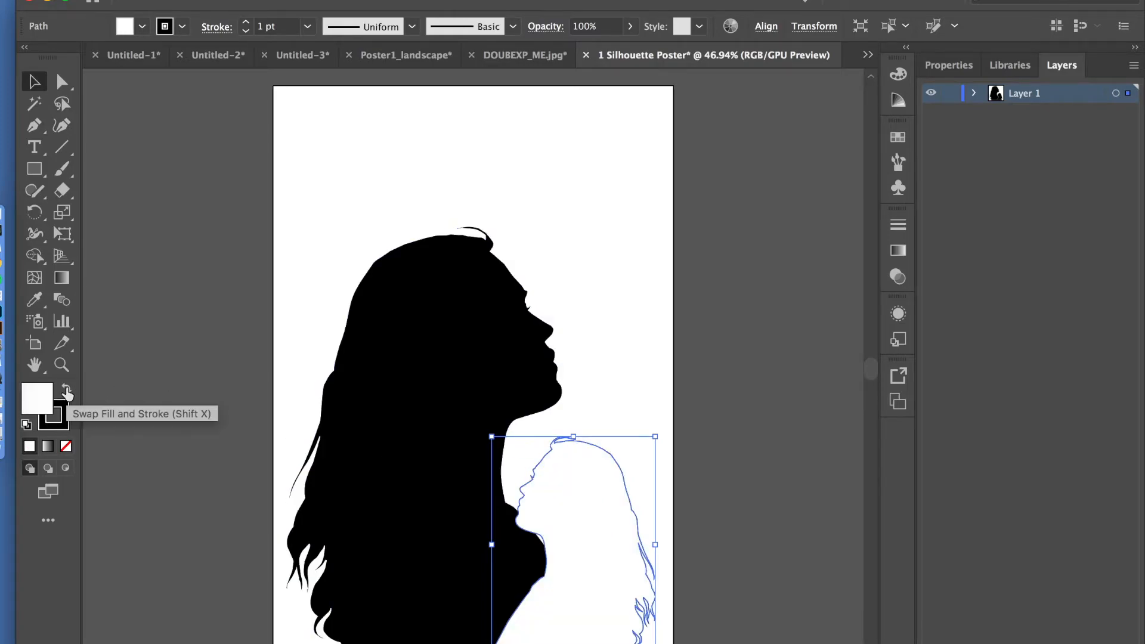
left_click_drag(514, 523, 443, 521)
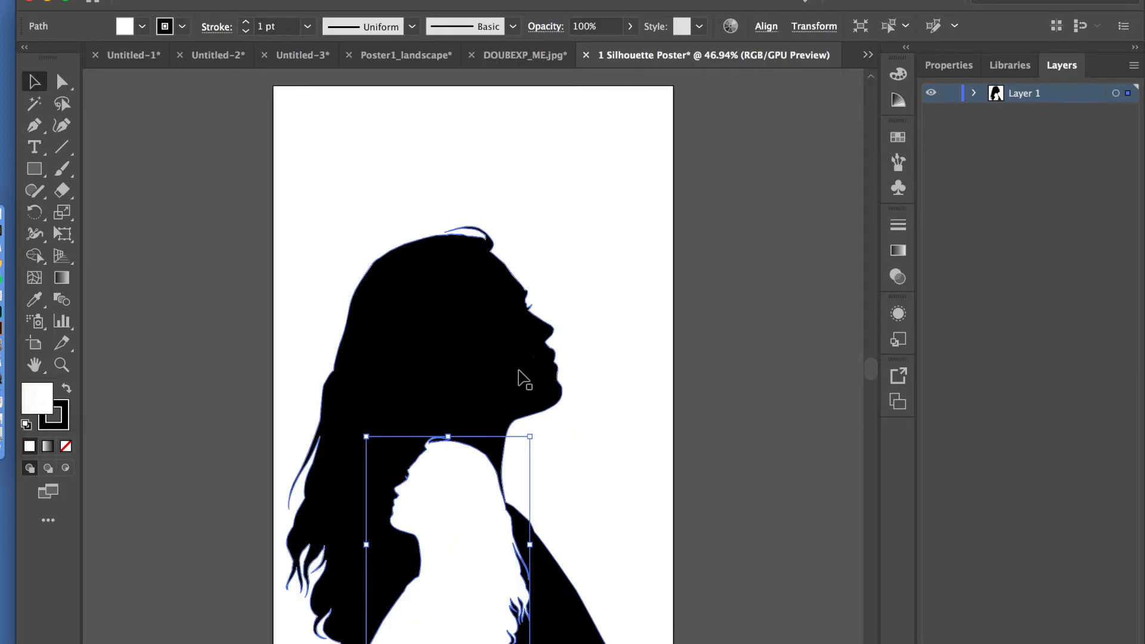
Enlarge the black silhouette to nearly the full artboard width and shift the white silhouette to sit centred within it.
left_click(489, 347)
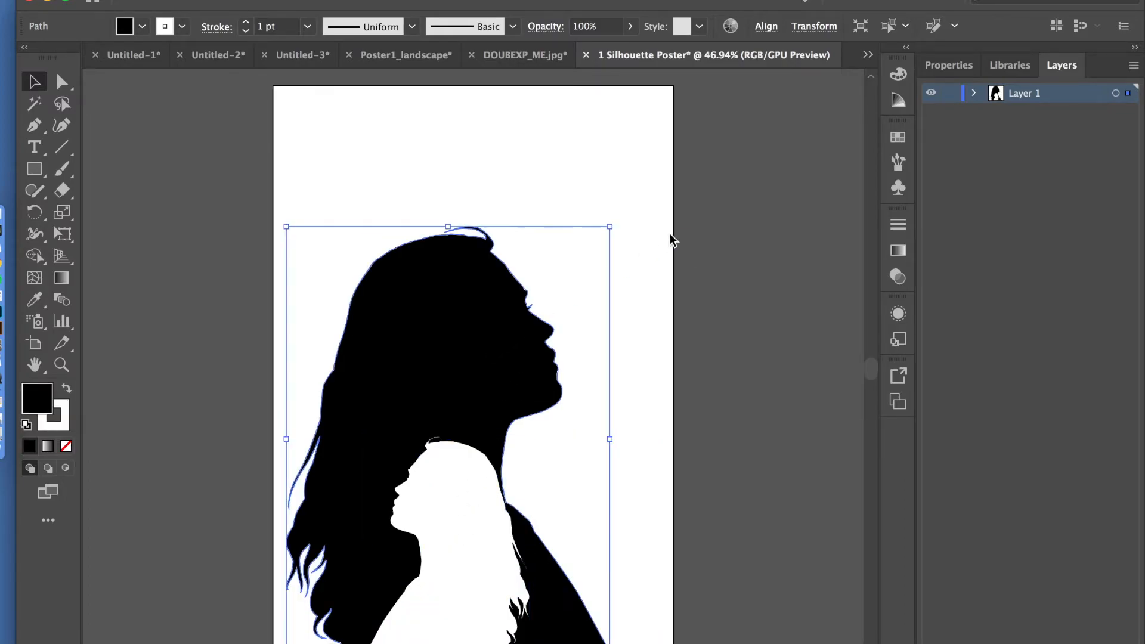
left_click_drag(611, 227, 674, 142)
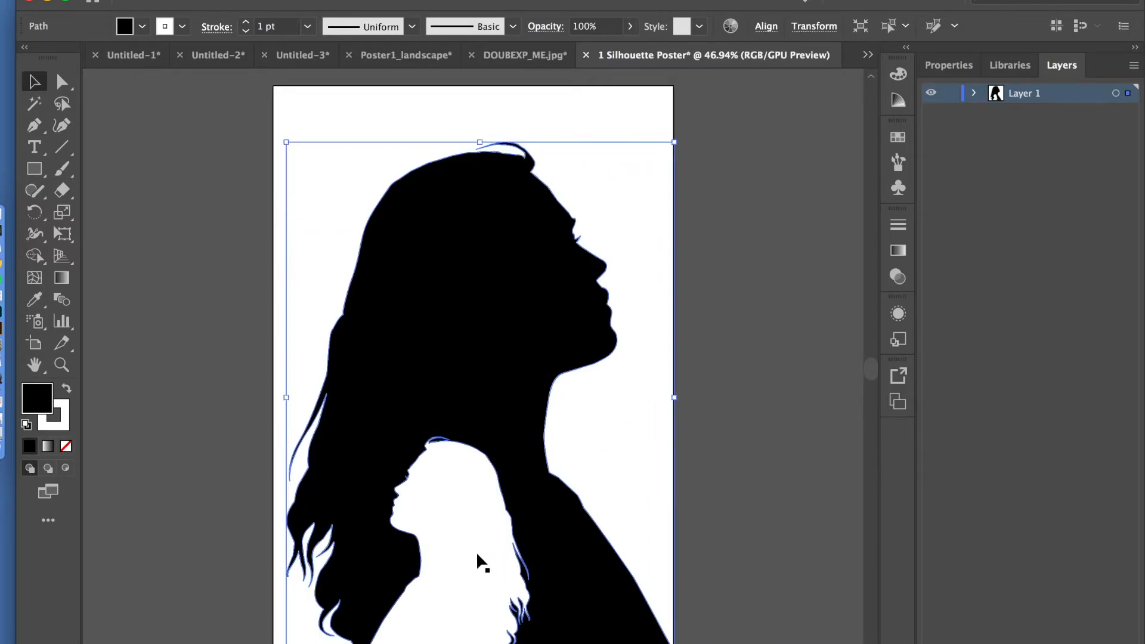
left_click_drag(478, 551, 502, 549)
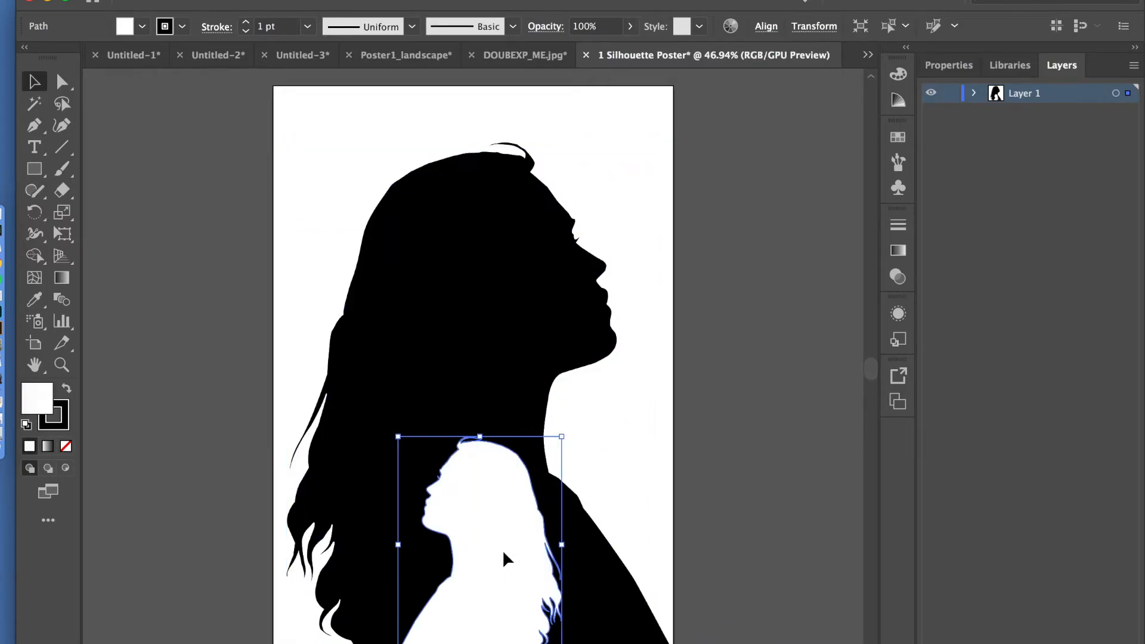
left_click(628, 125)
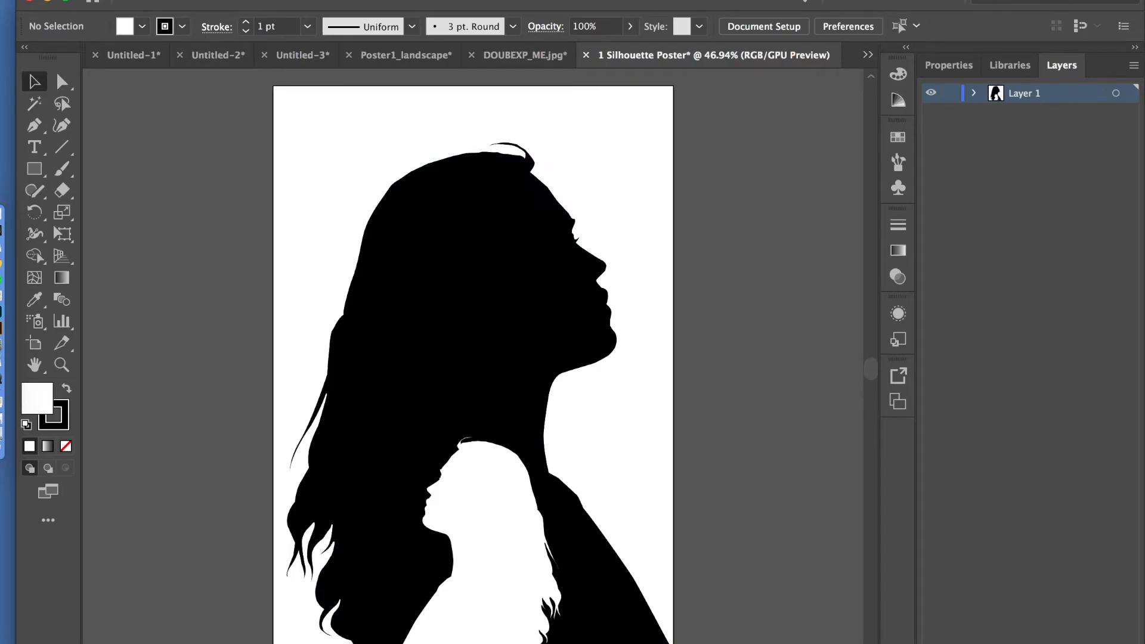
Create a new A4 landscape document named "2 Silhouette Poster" with one artboard.
left_click(119, 0)
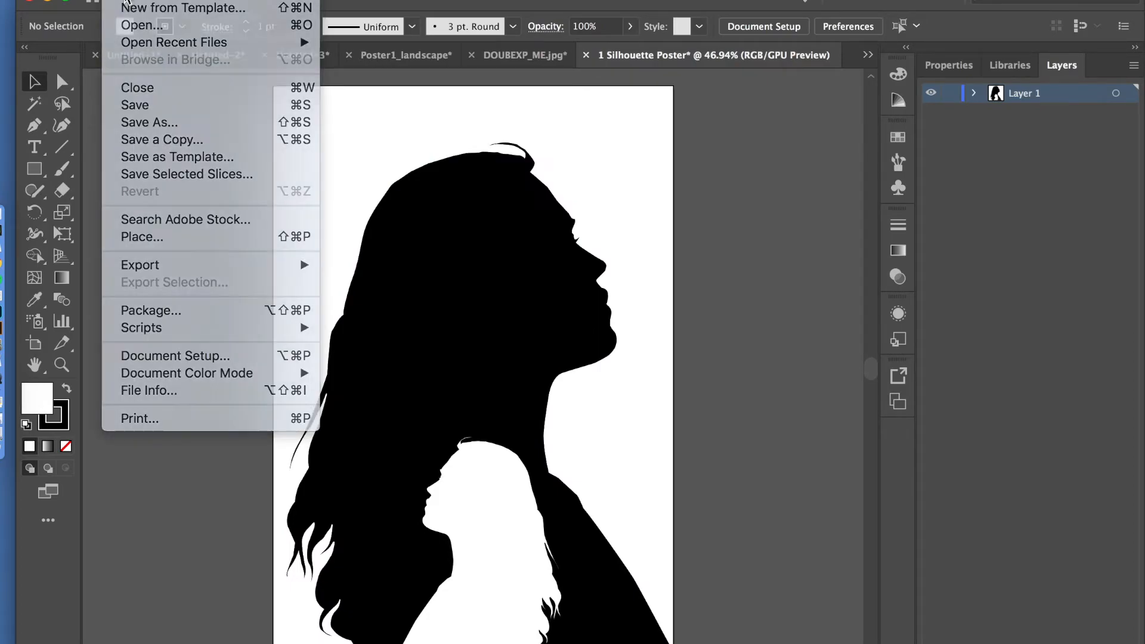
left_click(126, 0)
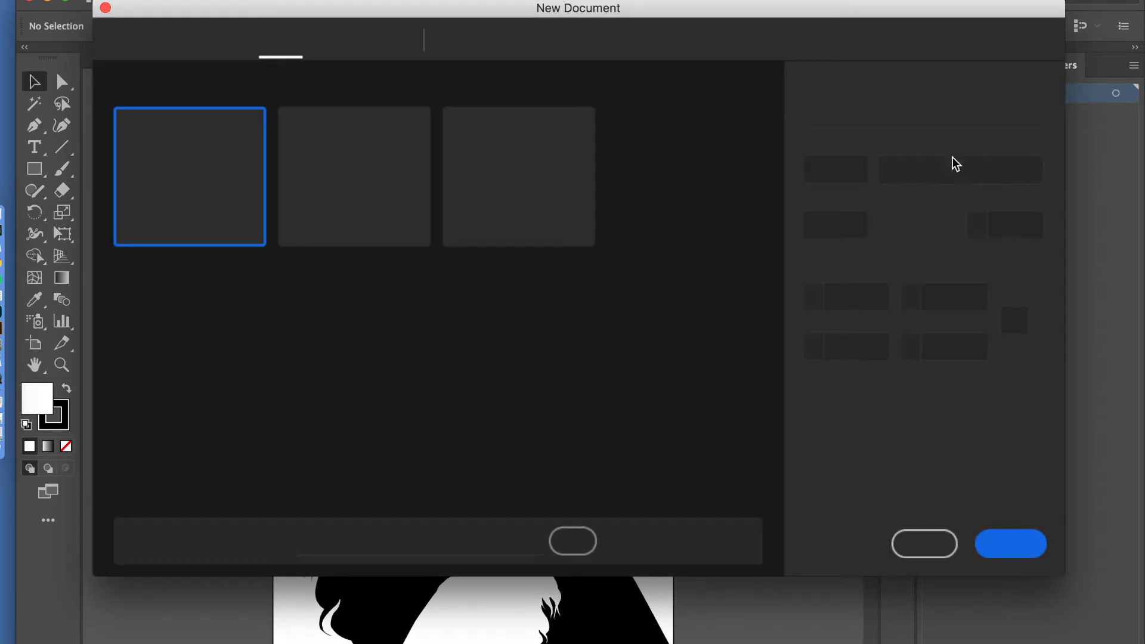
left_click(845, 110)
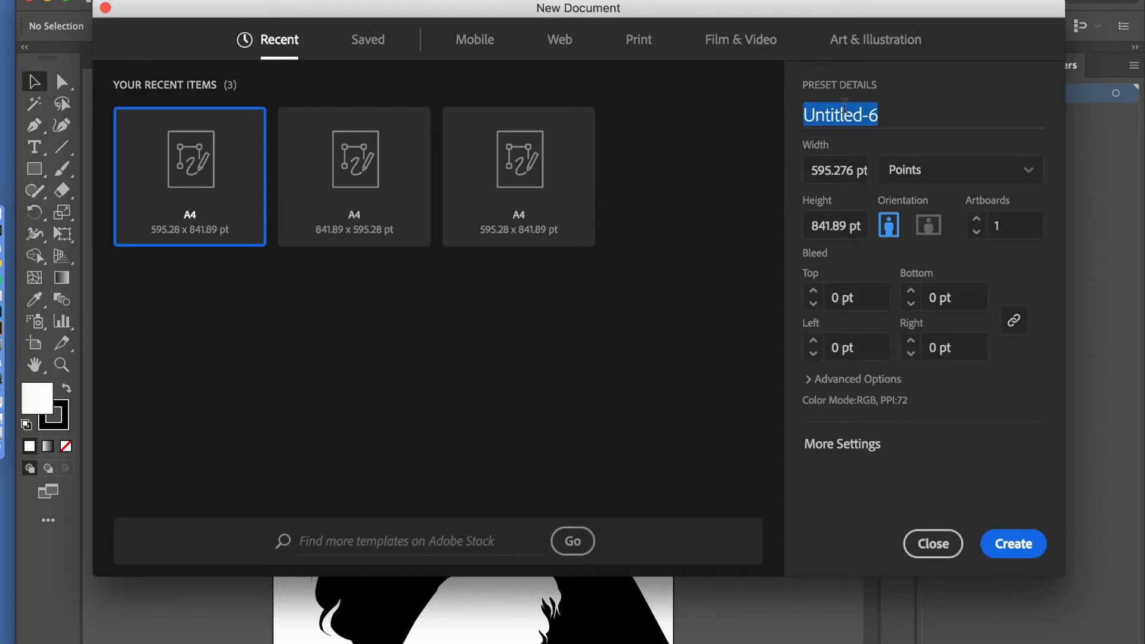
type("2")
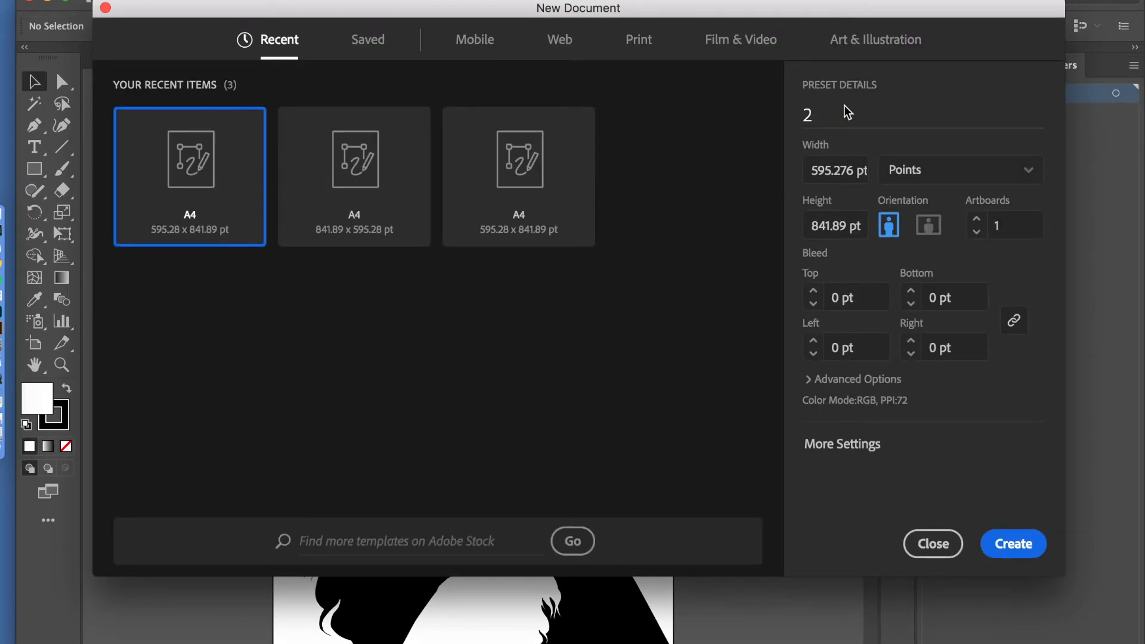
type("ette Poster")
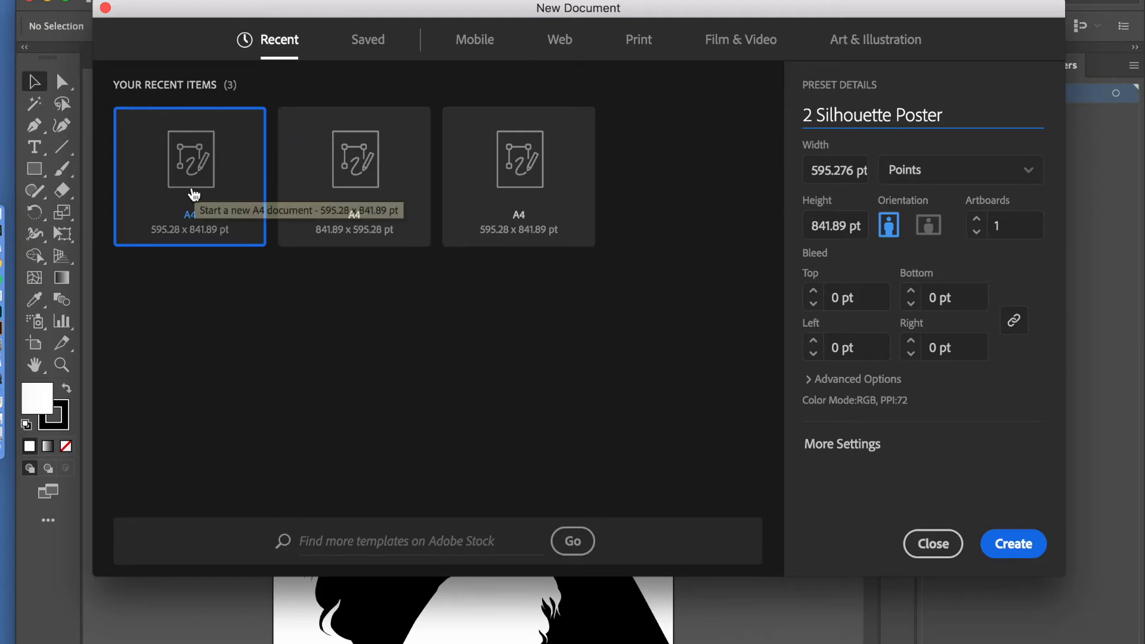
left_click(932, 230)
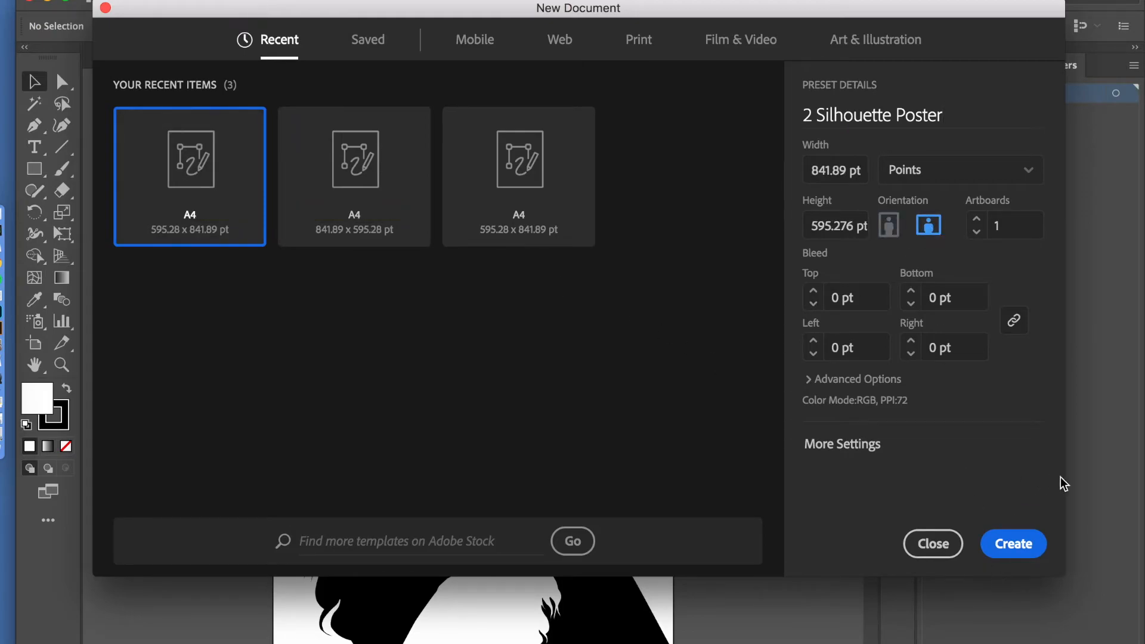
left_click(1010, 545)
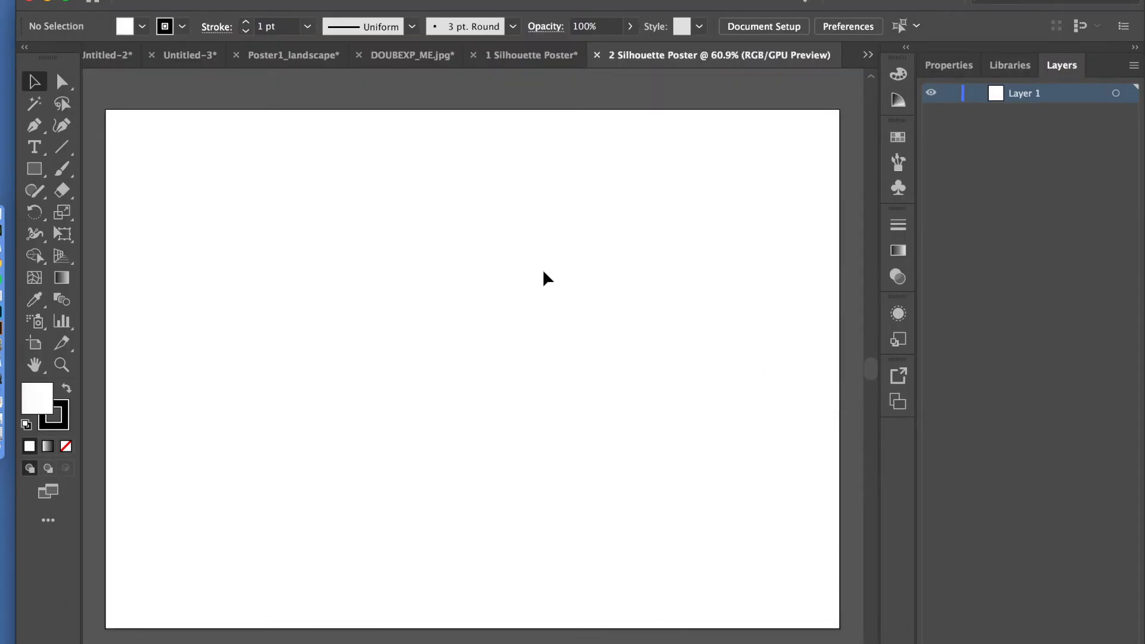
Paste the black silhouette into the landscape poster and swap its fill and stroke for a white shape with a black outline.
key("super+v")
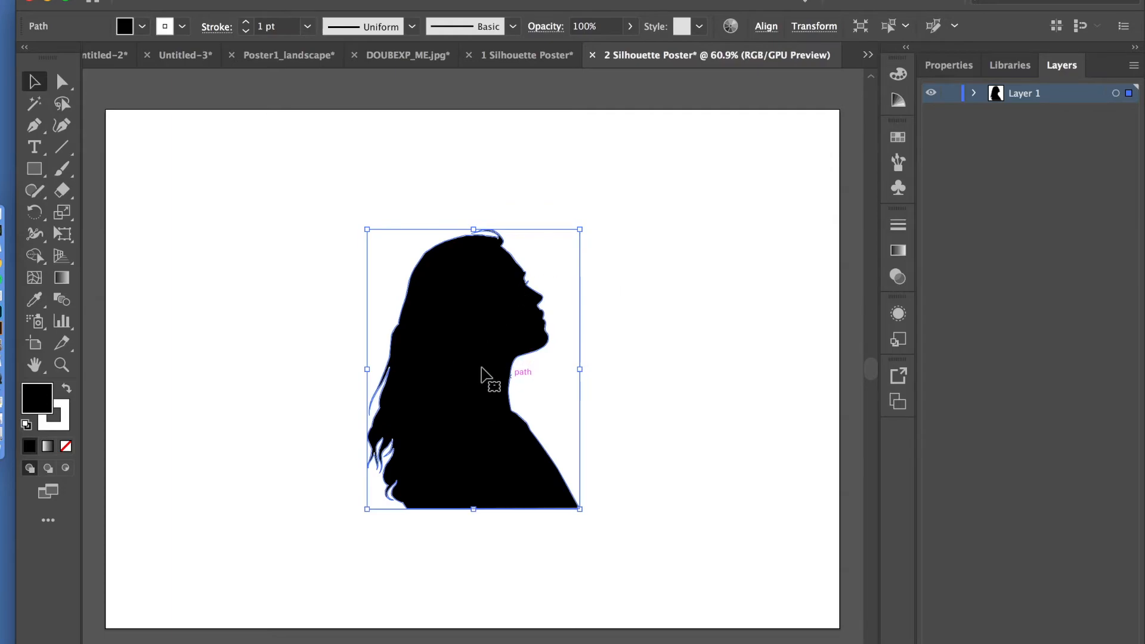
left_click(734, 243)
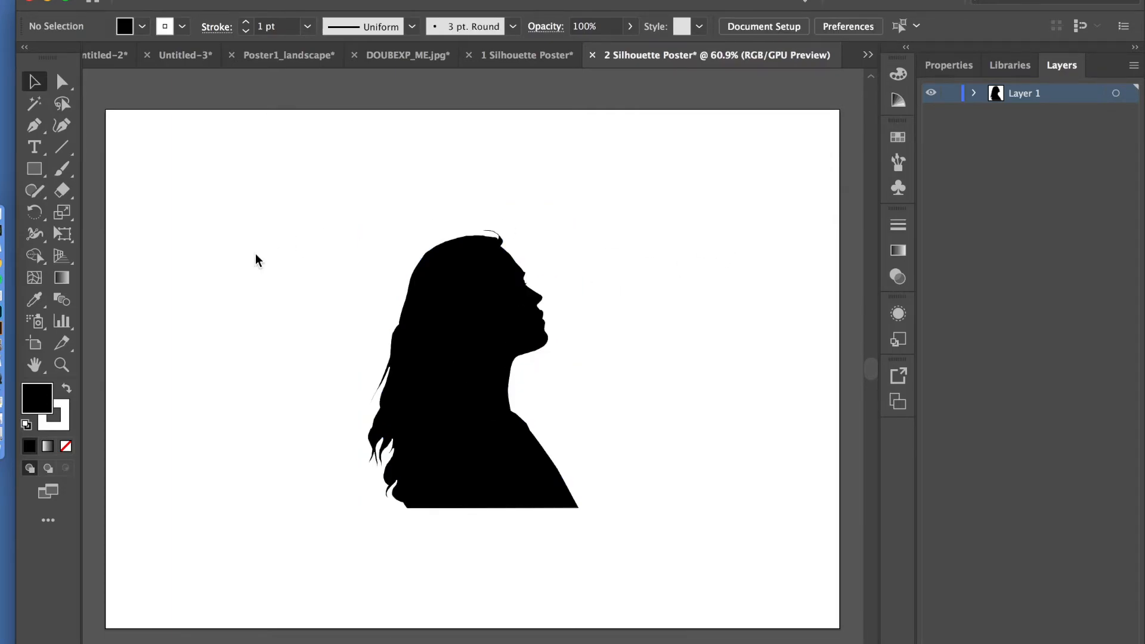
left_click(471, 370)
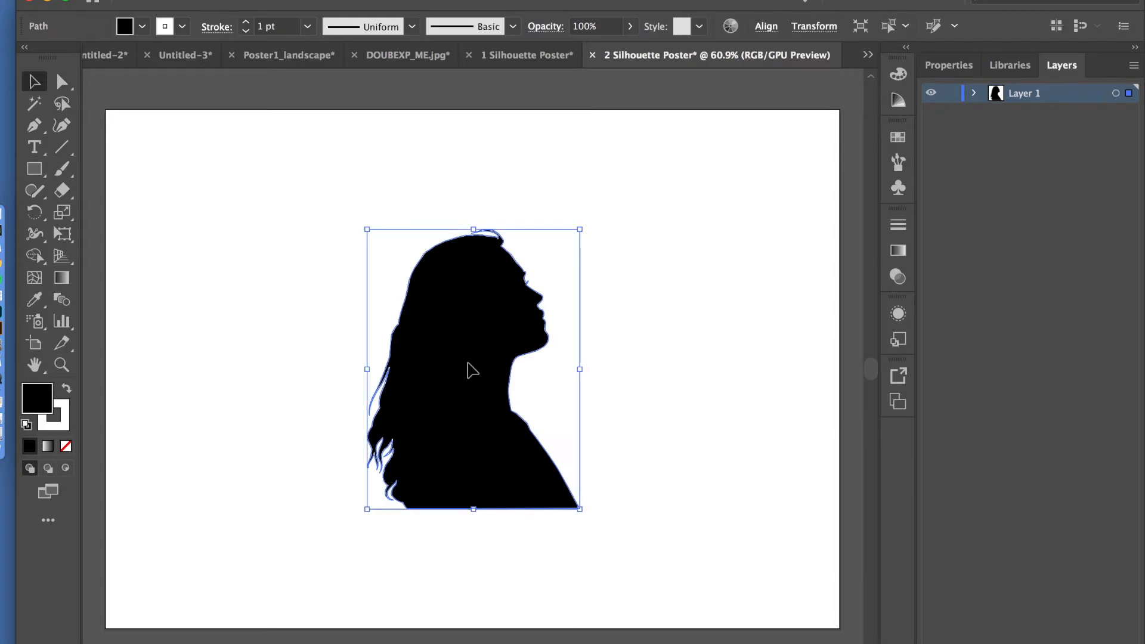
left_click(67, 388)
left_click(197, 302)
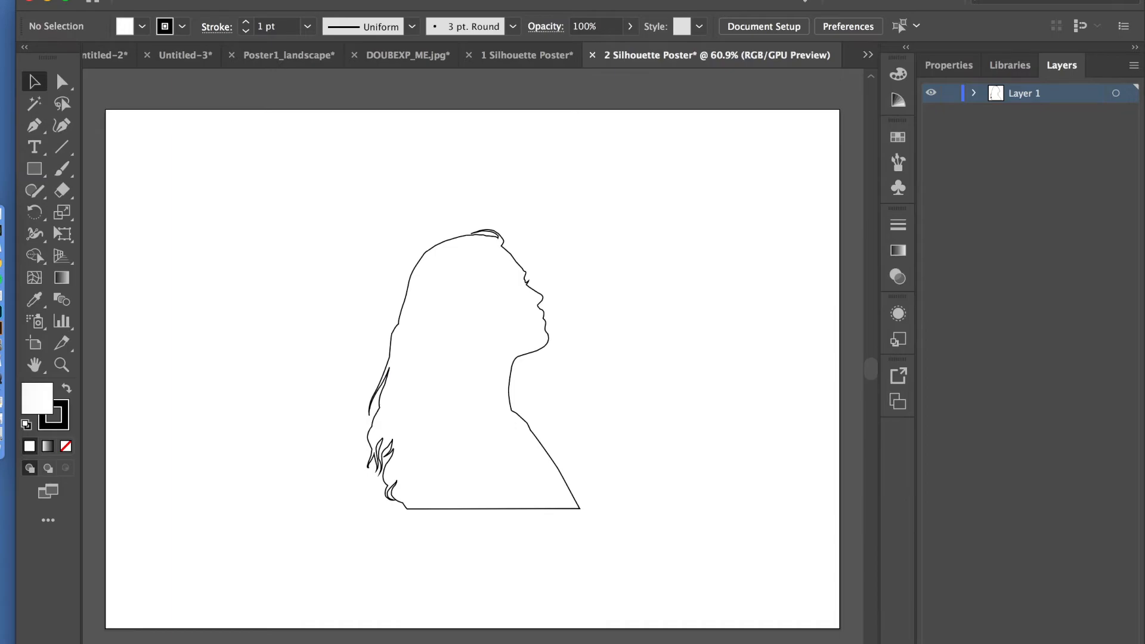
Add a new layer beneath the silhouette's layer and draw a rectangle on it that covers the whole artboard.
key("super+l")
left_click_drag(1047, 89, 1048, 125)
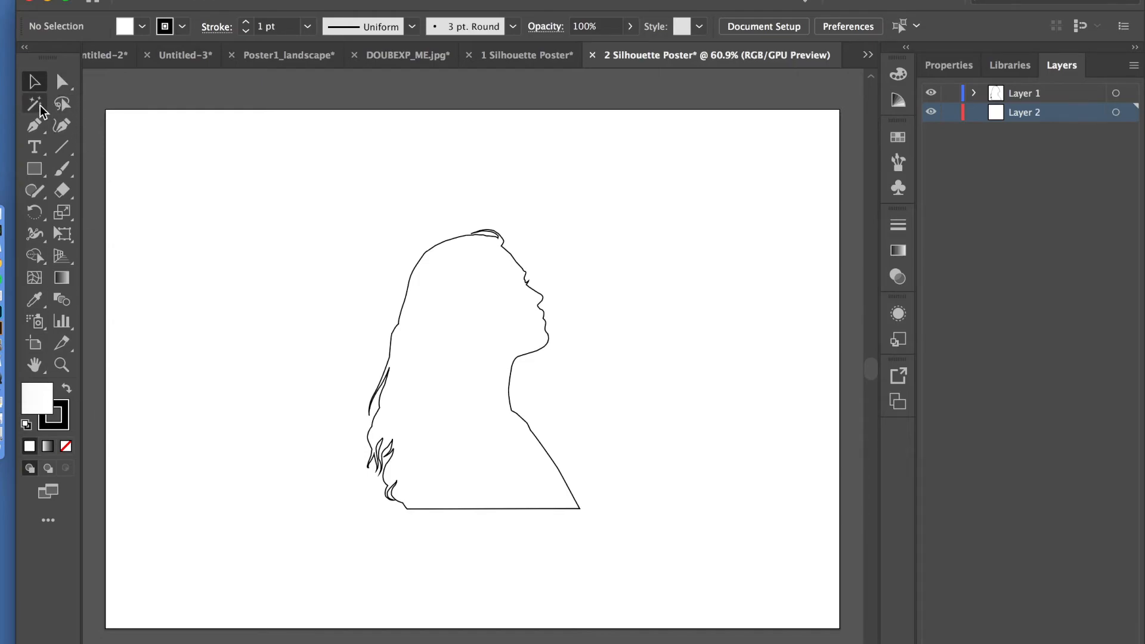
left_click(38, 169)
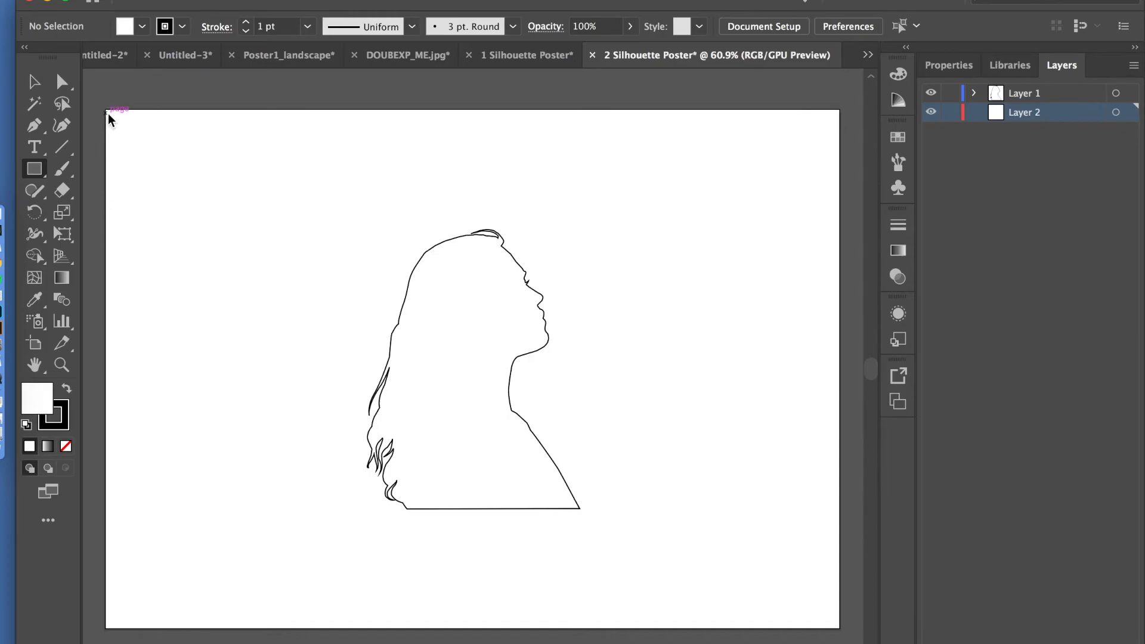
left_click_drag(108, 111, 840, 628)
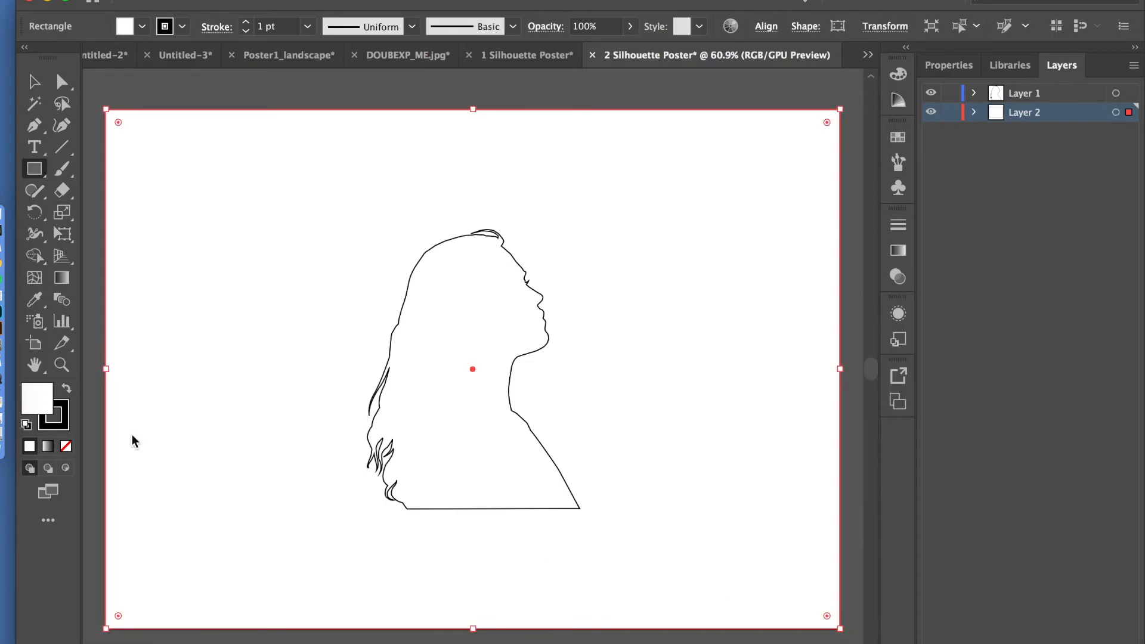
Fill the background rectangle with black.
left_click(59, 425)
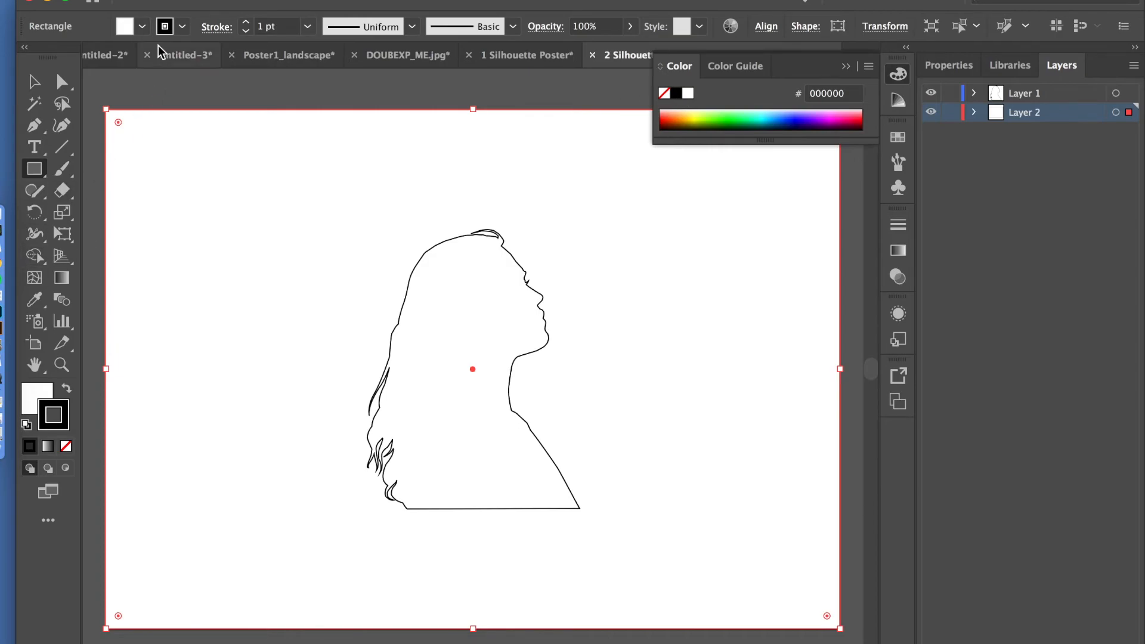
left_click(126, 27)
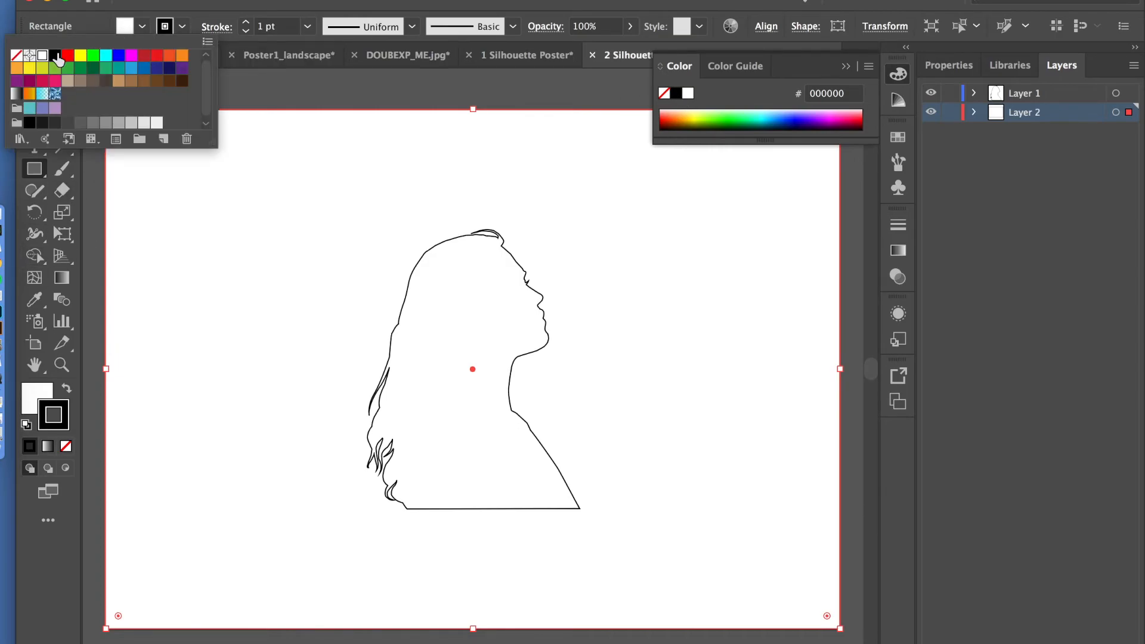
left_click(55, 56)
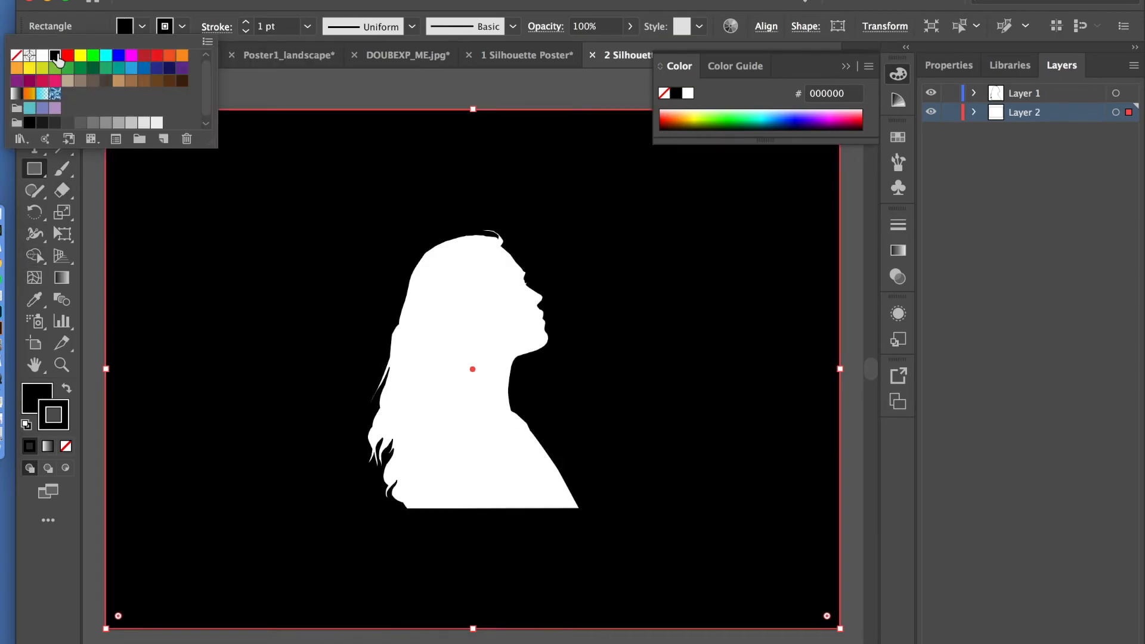
left_click(628, 237)
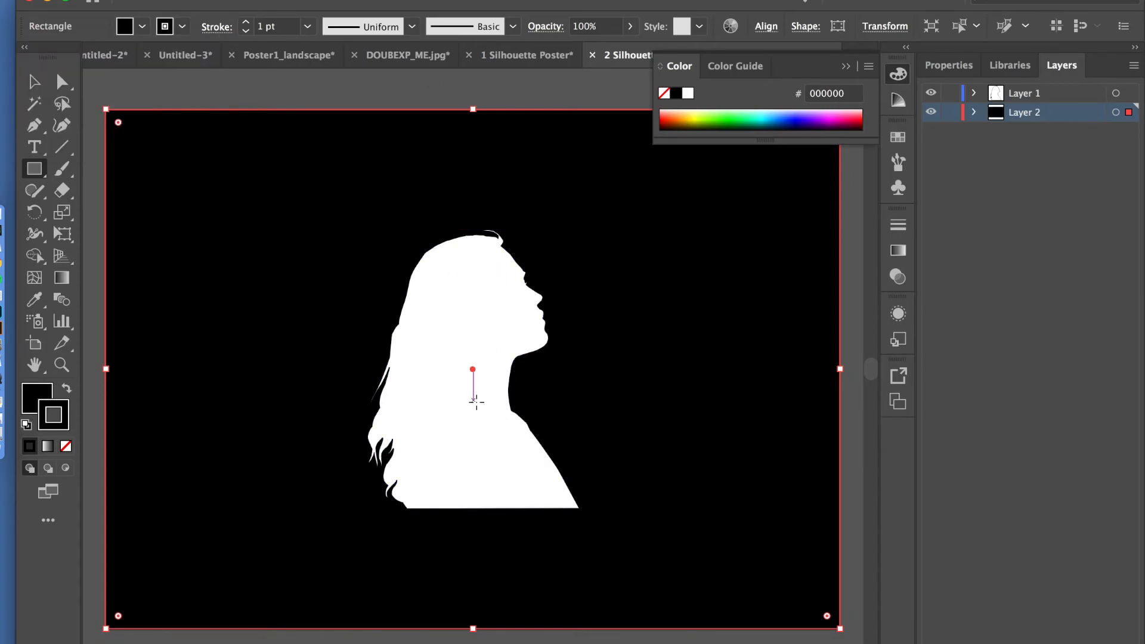
Move the white silhouette to the artboard's lower-left area and enlarge it on the bottom edge, locking the background rectangle's layer.
left_click(34, 82)
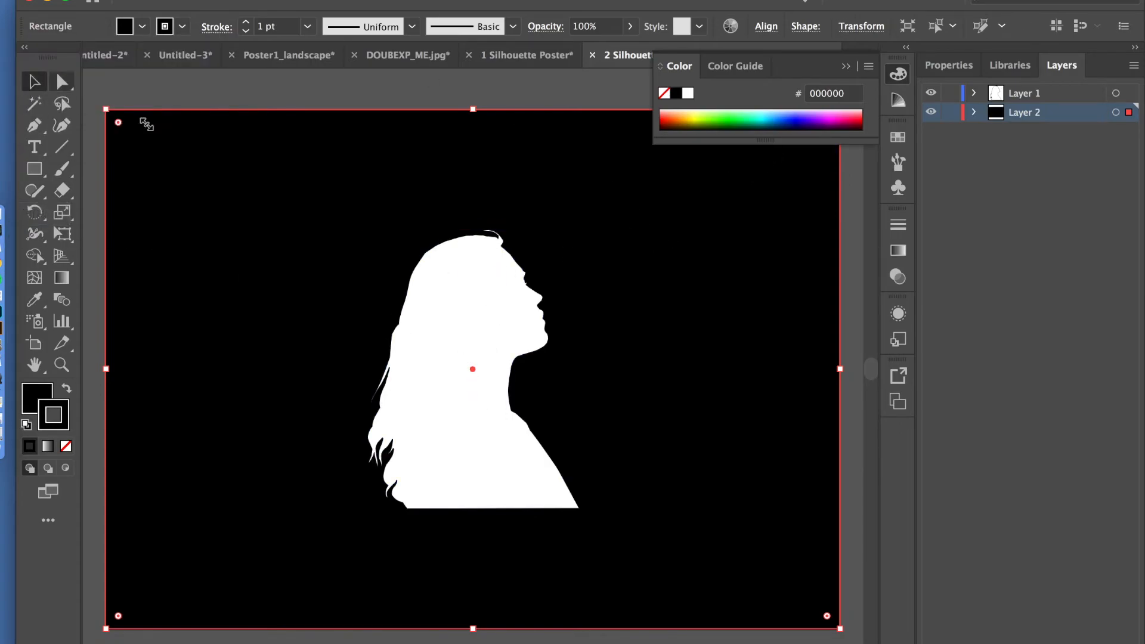
left_click_drag(482, 388, 292, 534)
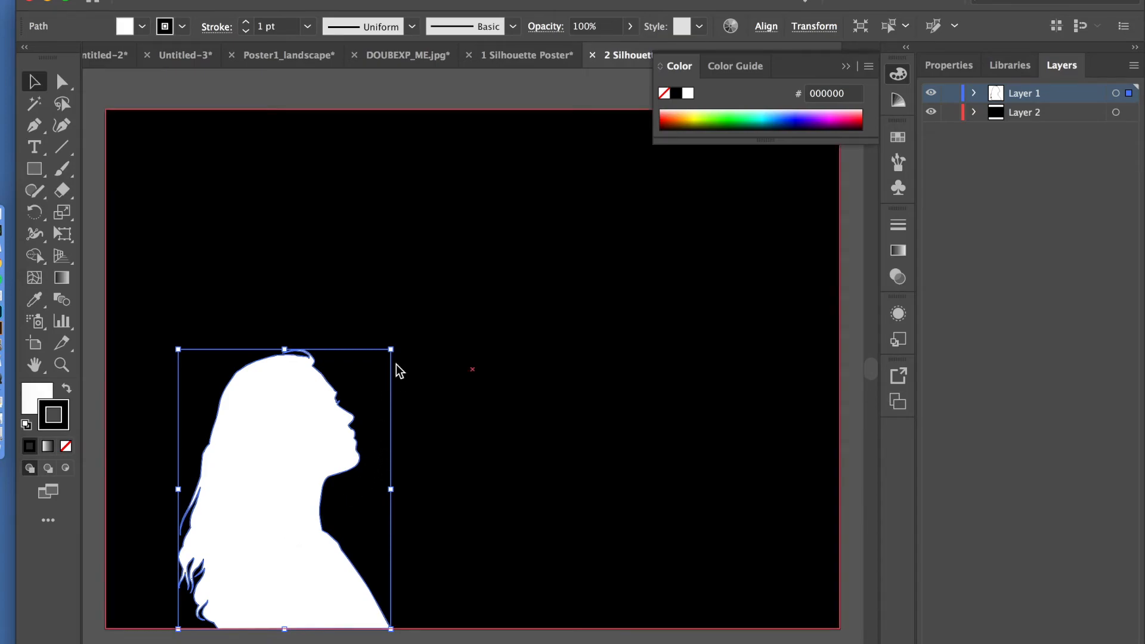
left_click_drag(394, 351, 484, 272)
left_click(951, 112)
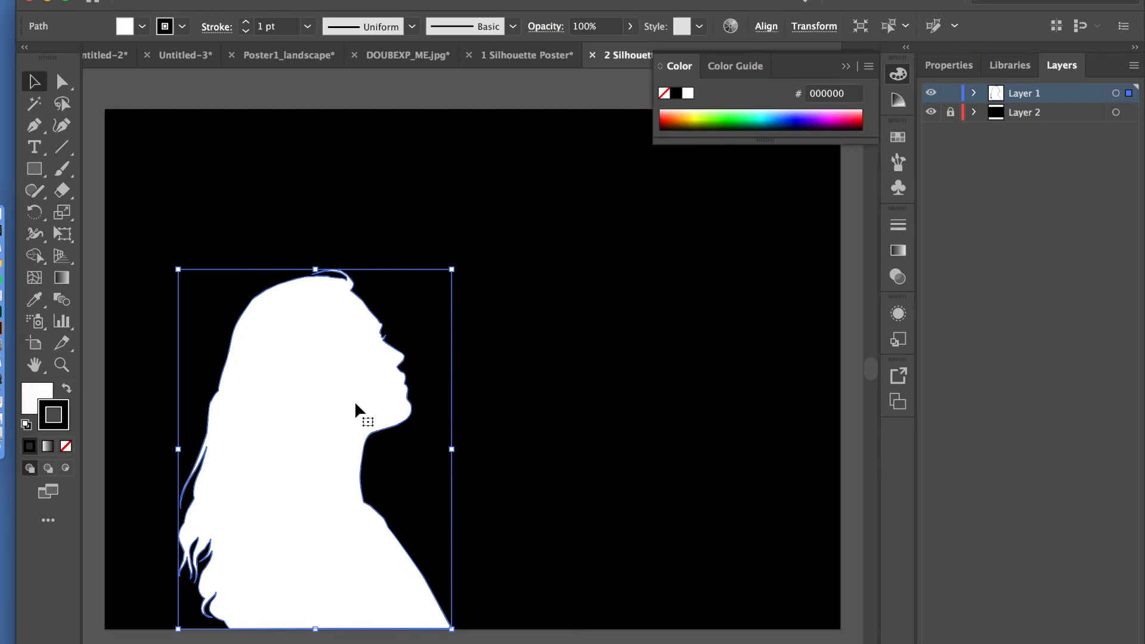
mouse_move(325, 403)
left_mouse_down()
mouse_move(314, 422)
mouse_move(315, 403)
left_mouse_up()
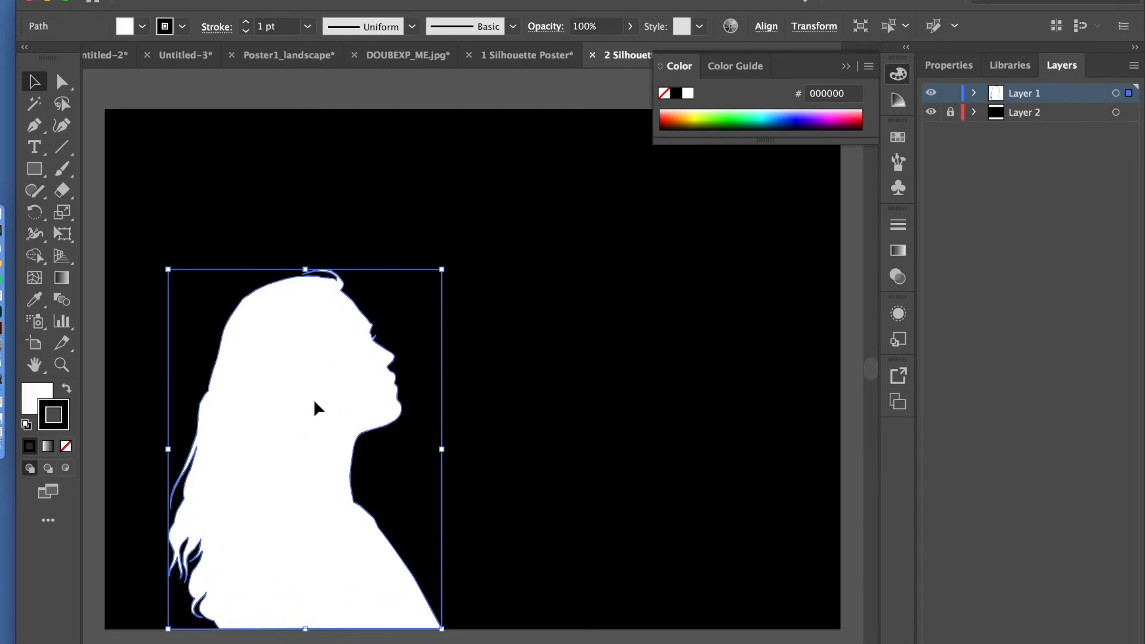
Duplicate the white silhouette and place a smaller copy to its right, standing on the artboard's bottom edge.
key("super+c")
key("super+v")
left_click_drag(463, 385, 559, 466)
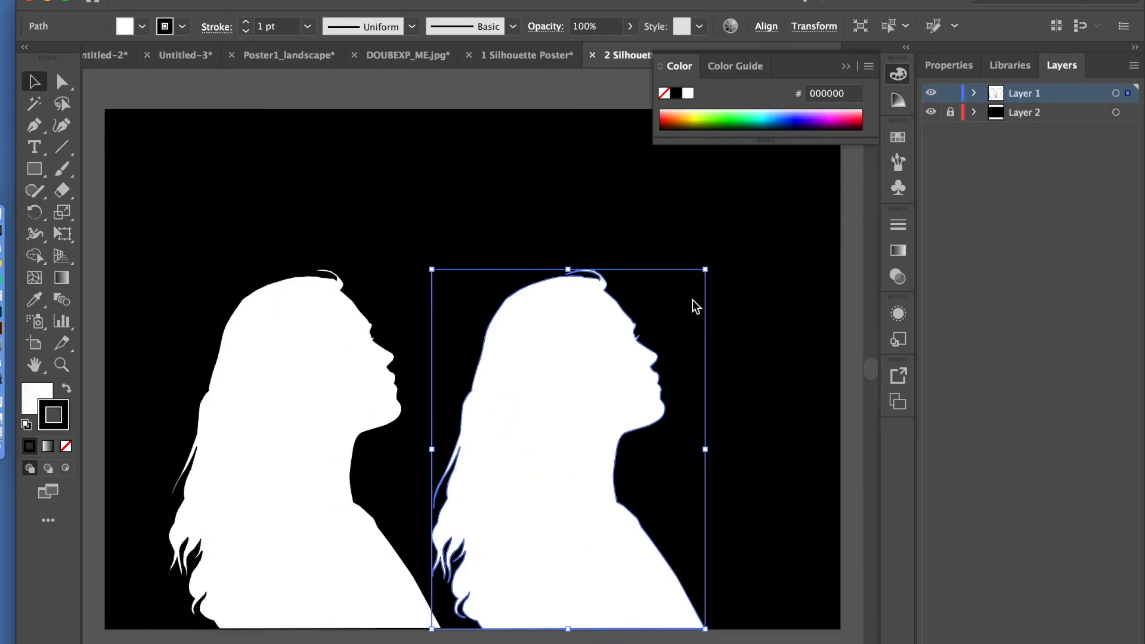
left_click_drag(705, 271, 611, 382)
left_click_drag(531, 455, 555, 457)
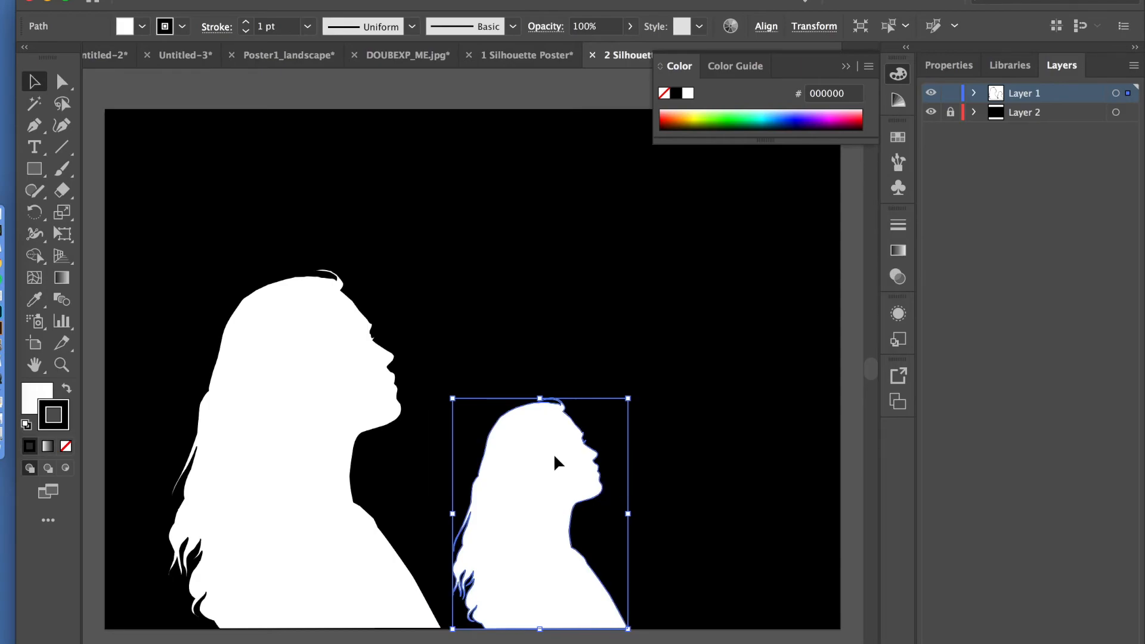
Shift both silhouettes left and enlarge the second to slightly overlap the first, removing the second one's stroke.
left_click_drag(284, 411, 252, 409)
left_click_drag(542, 482, 506, 484)
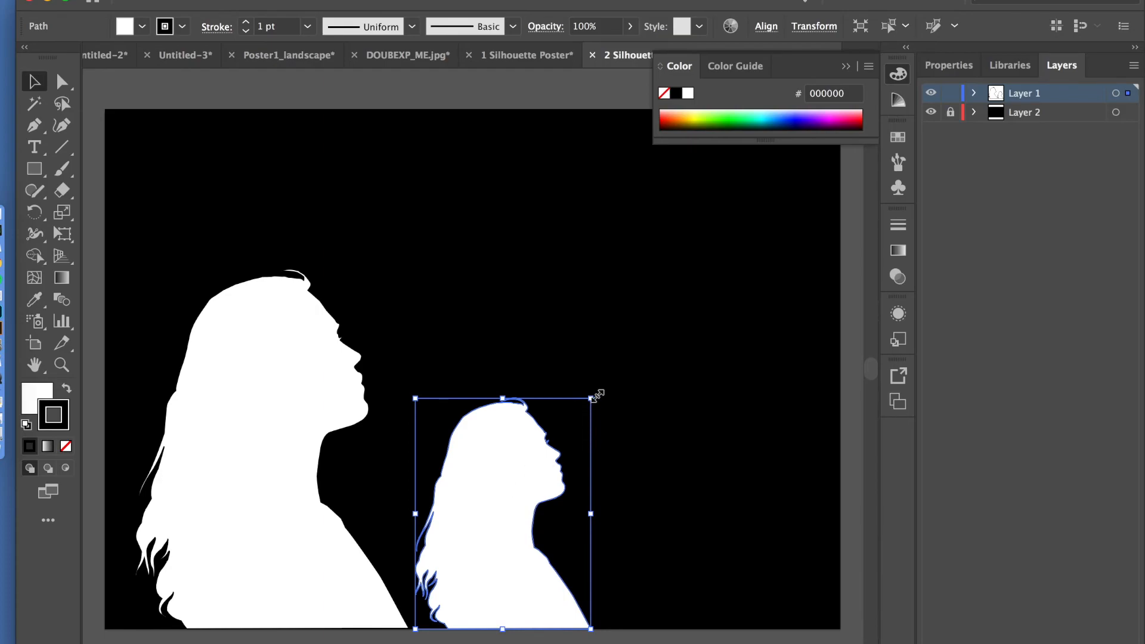
left_click_drag(593, 400, 645, 329)
left_click_drag(564, 401, 505, 411)
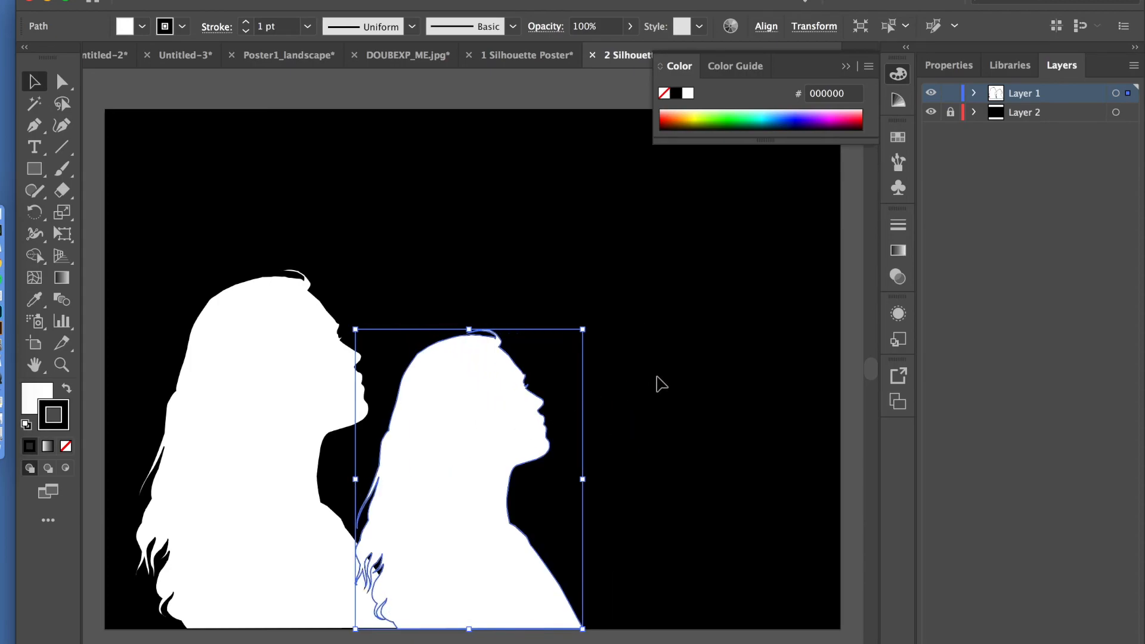
left_click(67, 447)
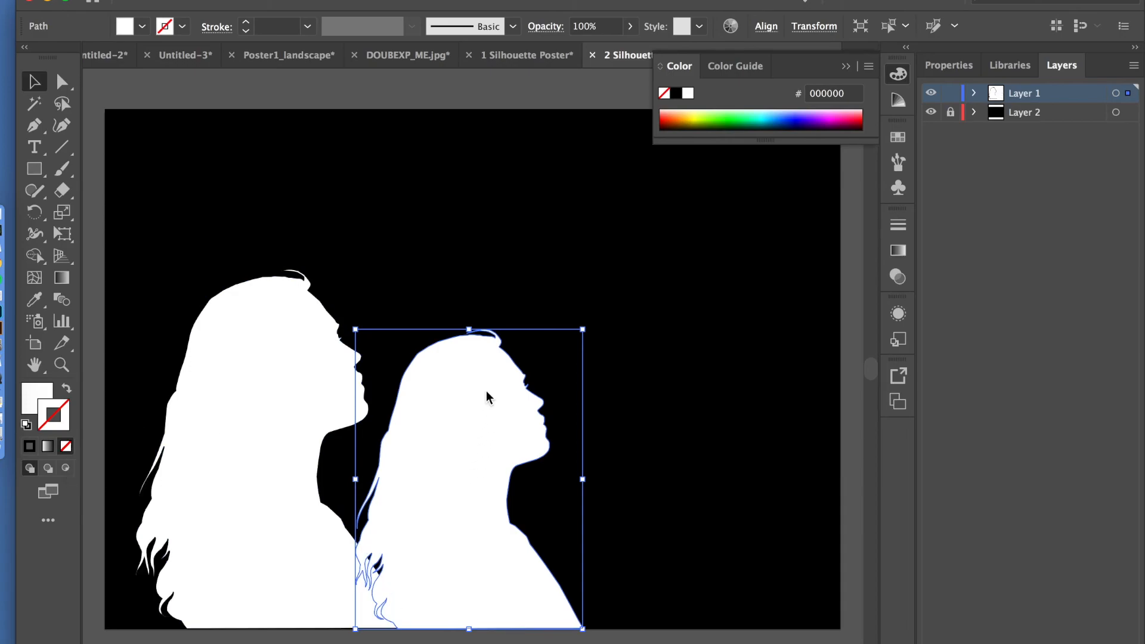
Duplicate the strokeless middle silhouette and place a smaller copy on the bottom edge, slightly overlapping its right side.
key("super+c")
key("super+v")
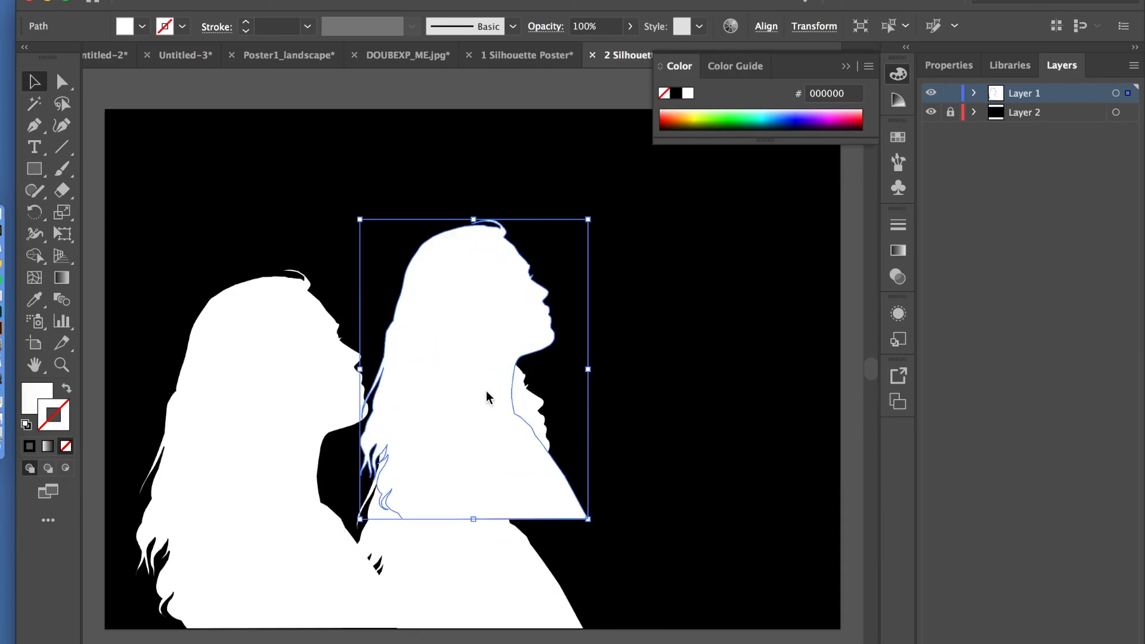
left_click_drag(484, 377, 645, 488)
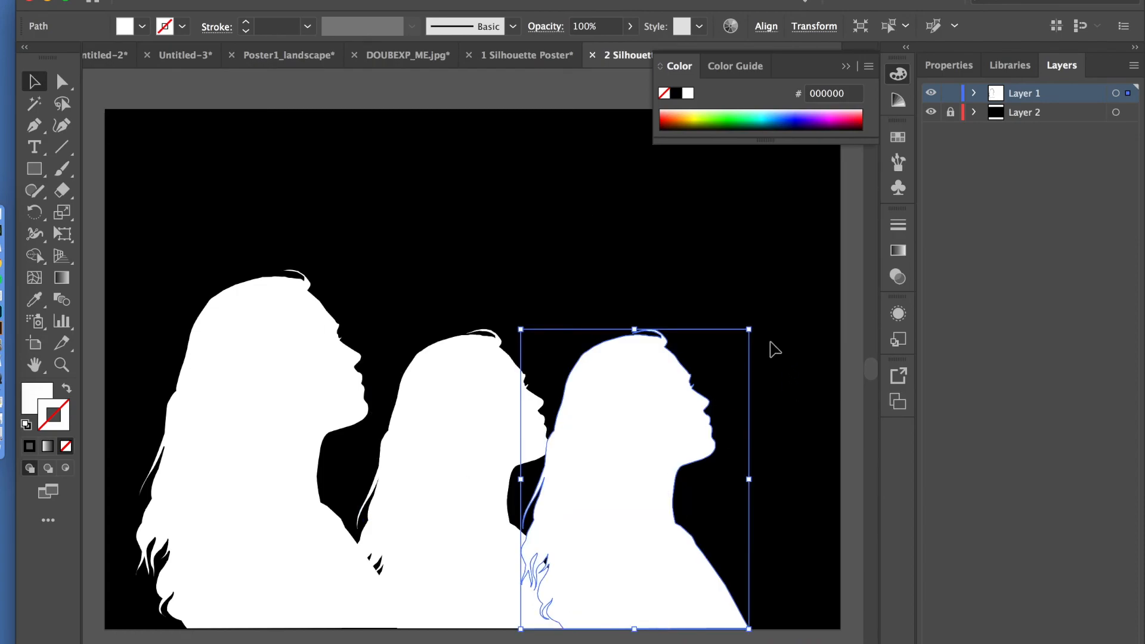
left_click_drag(749, 330, 677, 425)
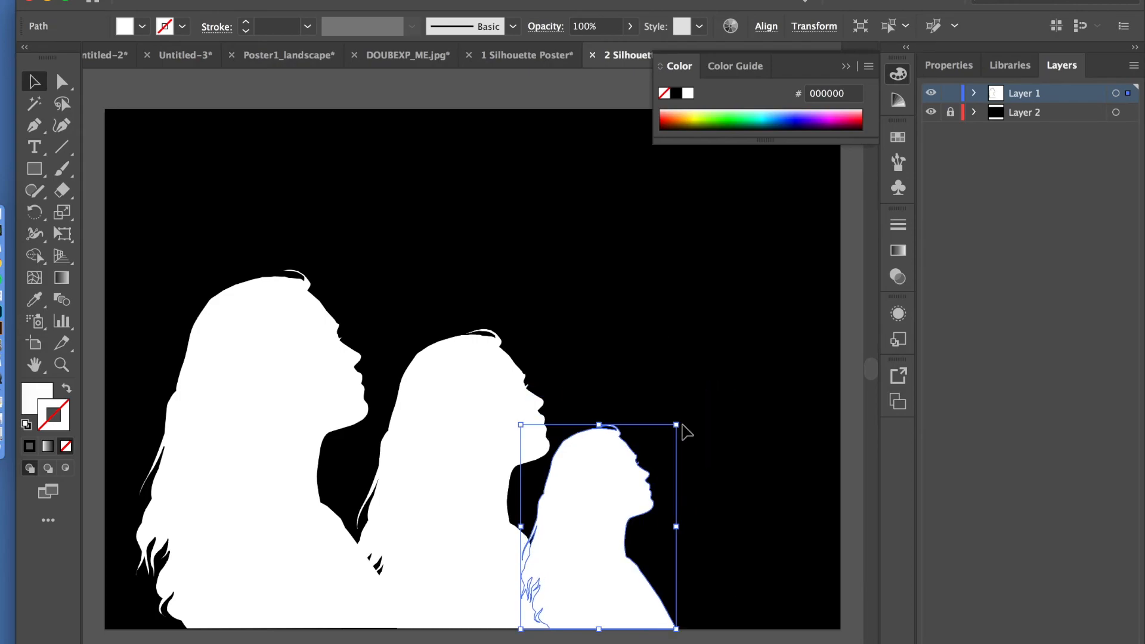
left_click_drag(642, 475, 595, 494)
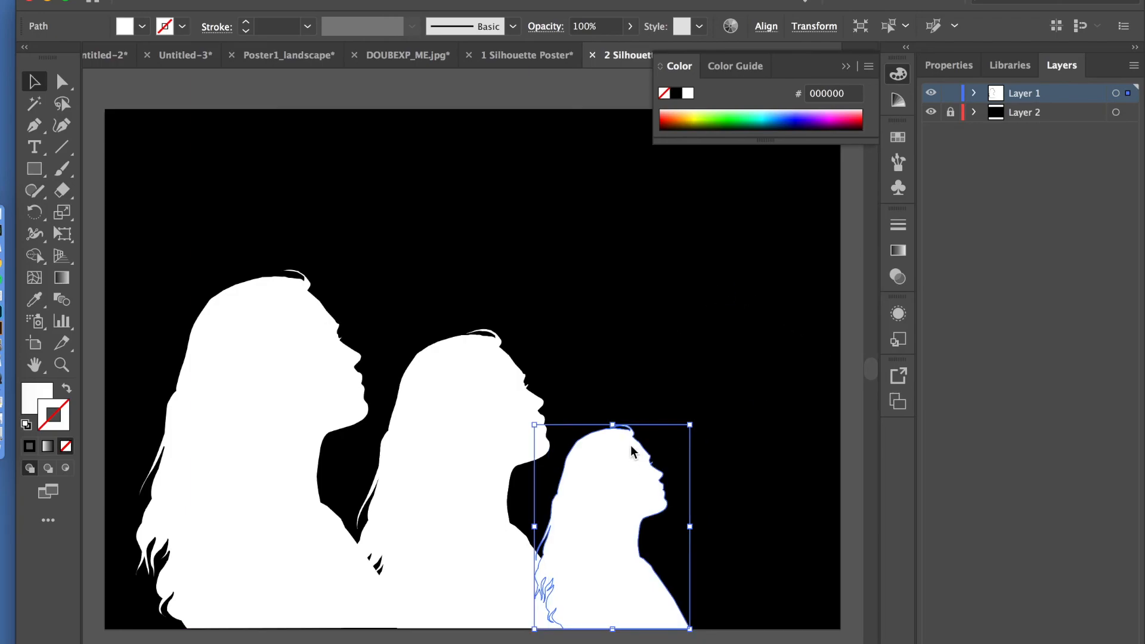
left_click_drag(610, 486, 619, 487)
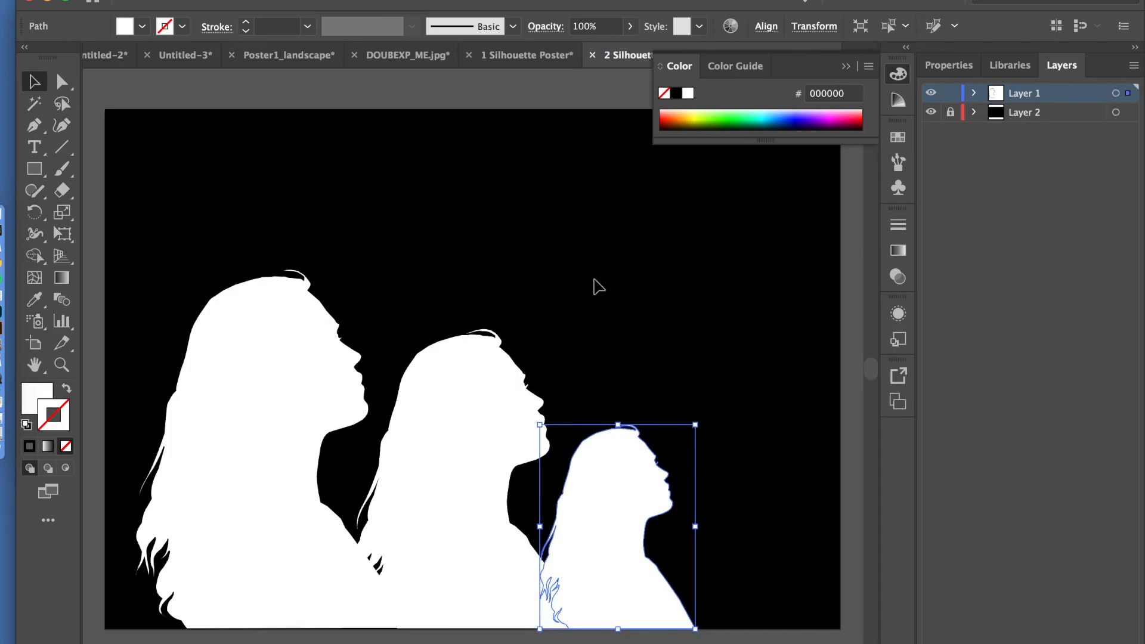
left_click(385, 217)
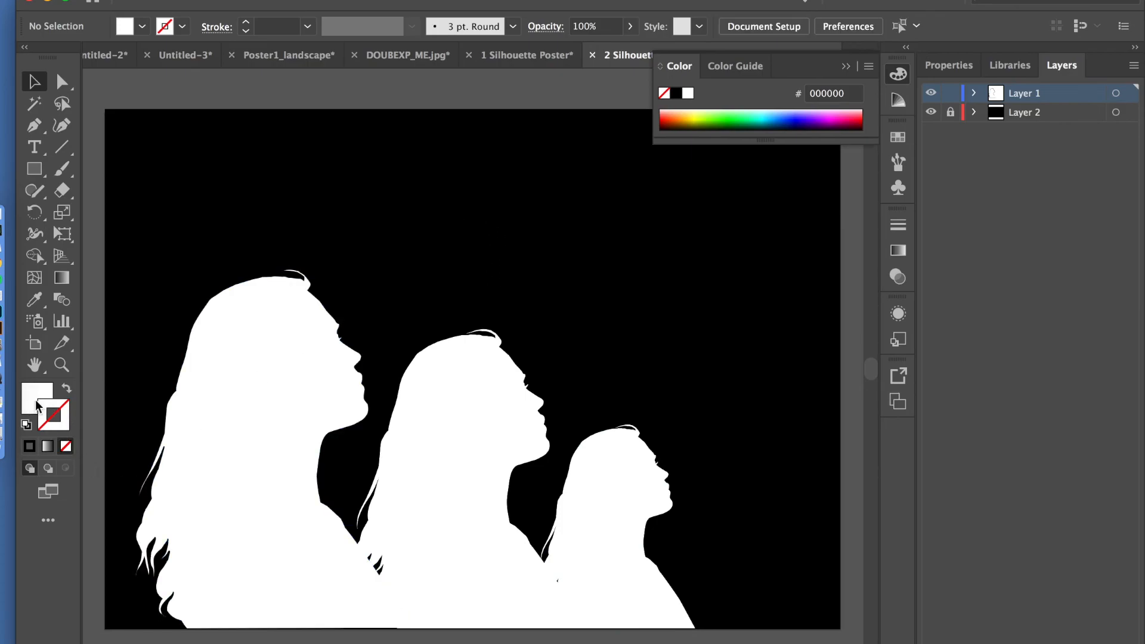
Save the poster to the Desktop as "2 Silhouette Poster.ai" in Illustrator 2020 format with the default options.
left_click(114, 0)
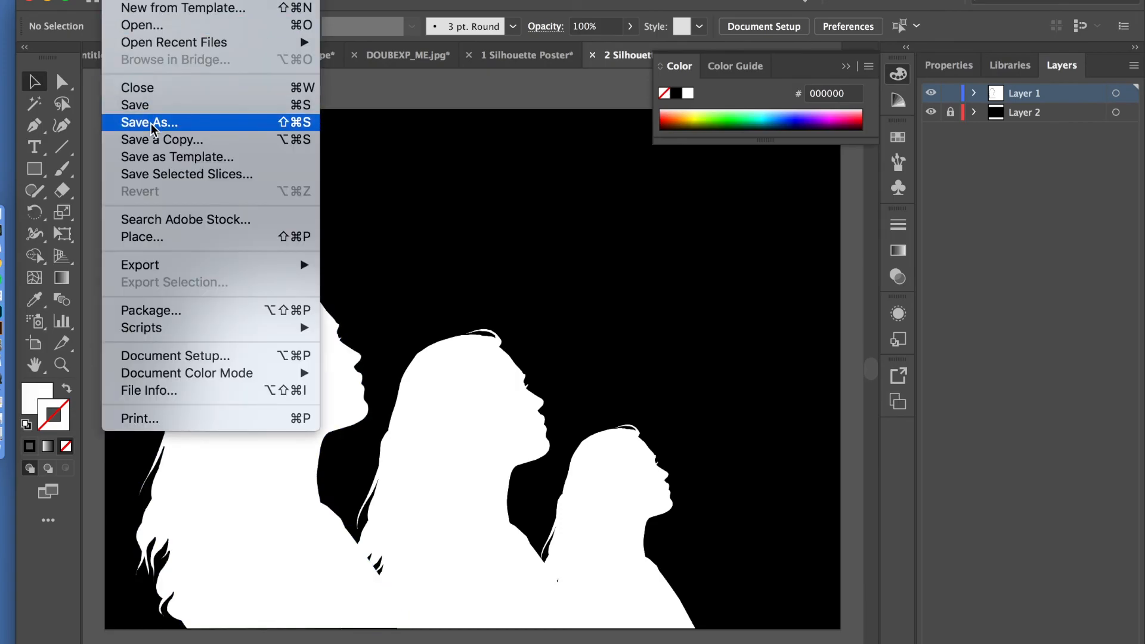
left_click(140, 107)
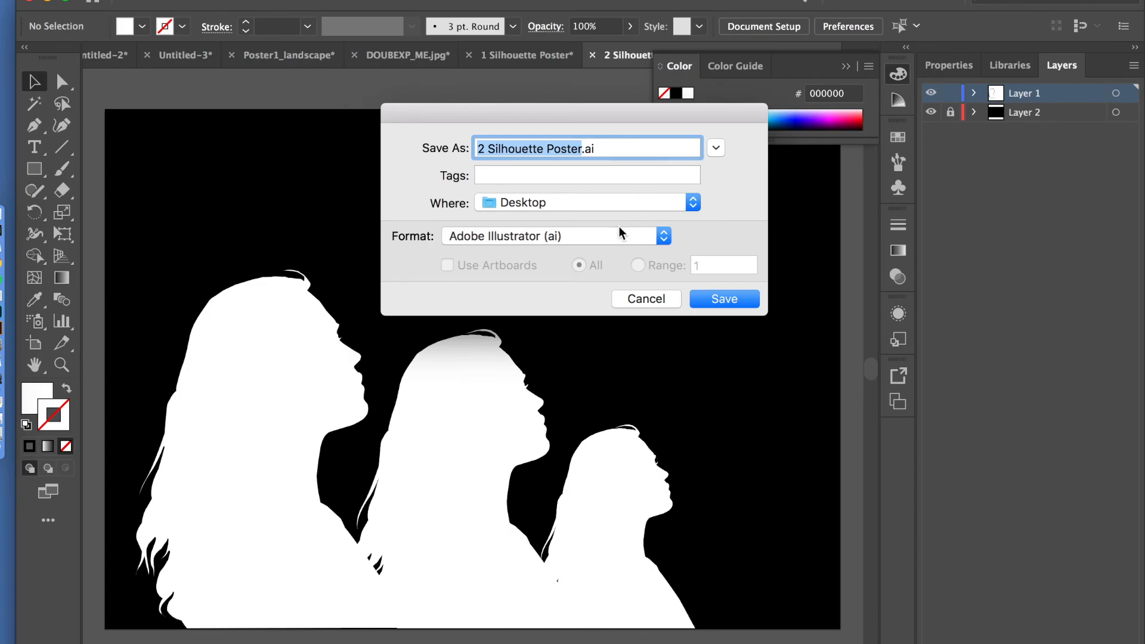
left_click(728, 299)
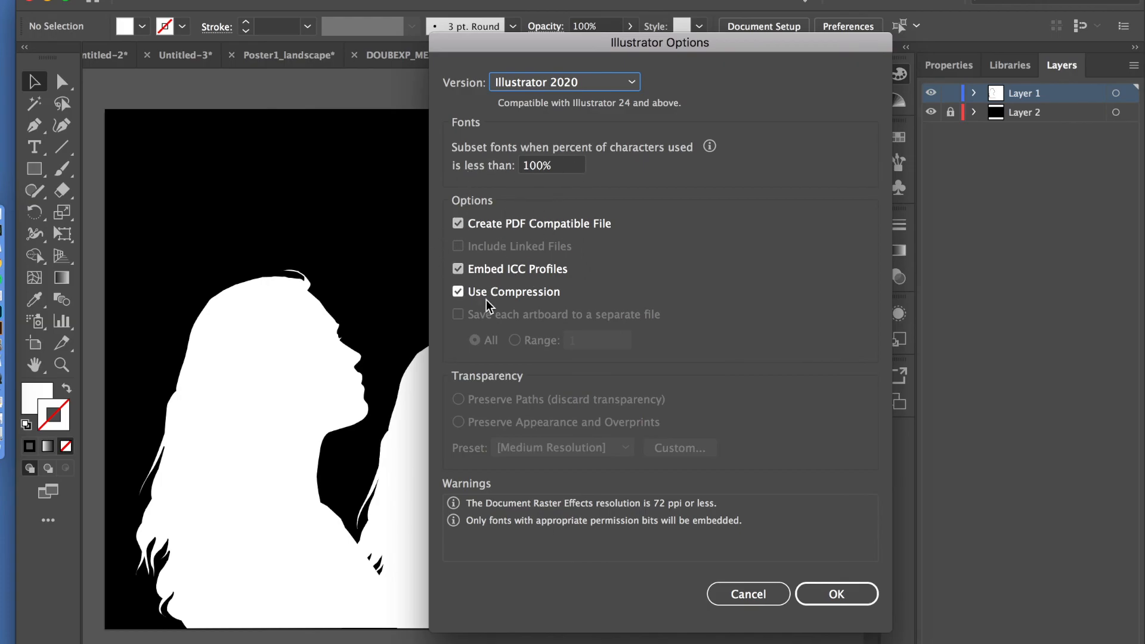
left_click(839, 593)
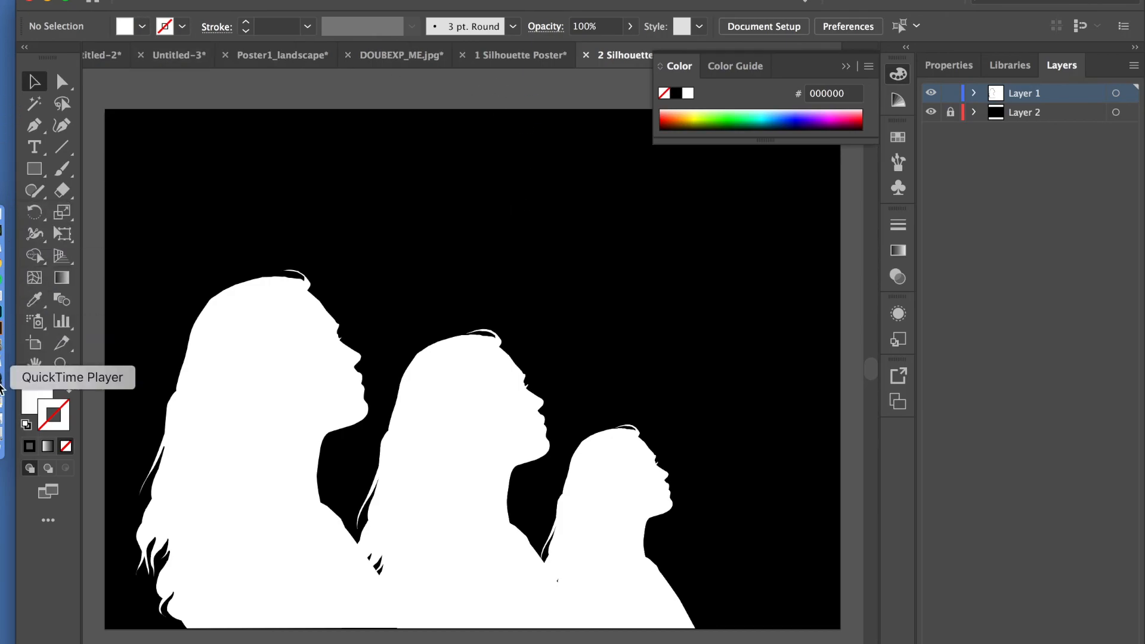
Switch to QuickTime Player, quit it and save the screen recording under the name "silhouette tutorial".
left_click(1, 387)
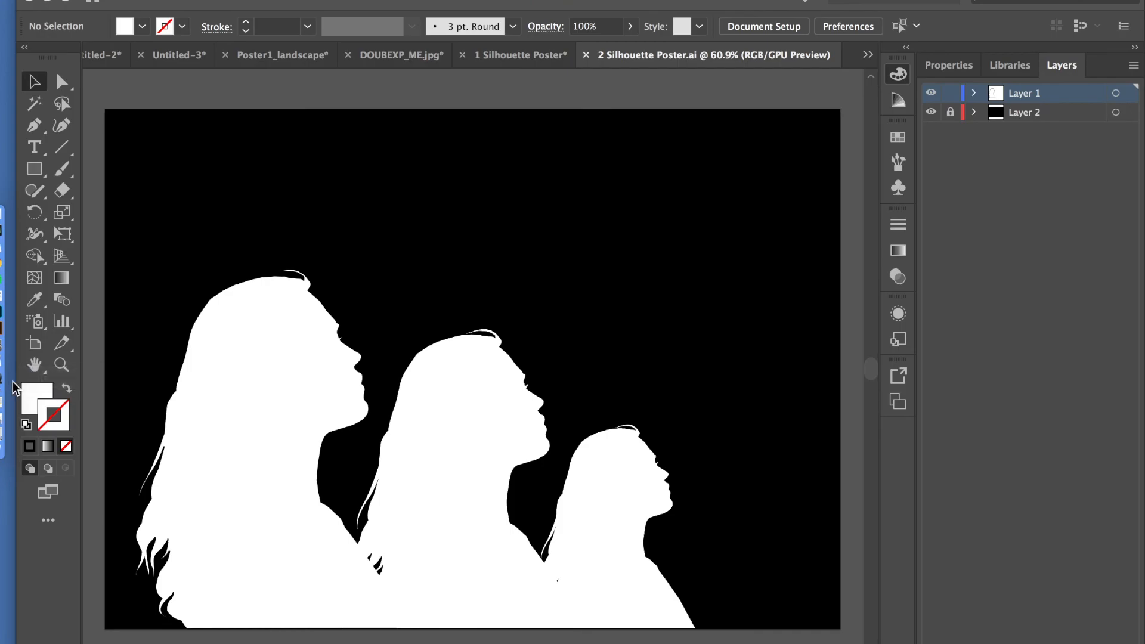
right_click(1, 386)
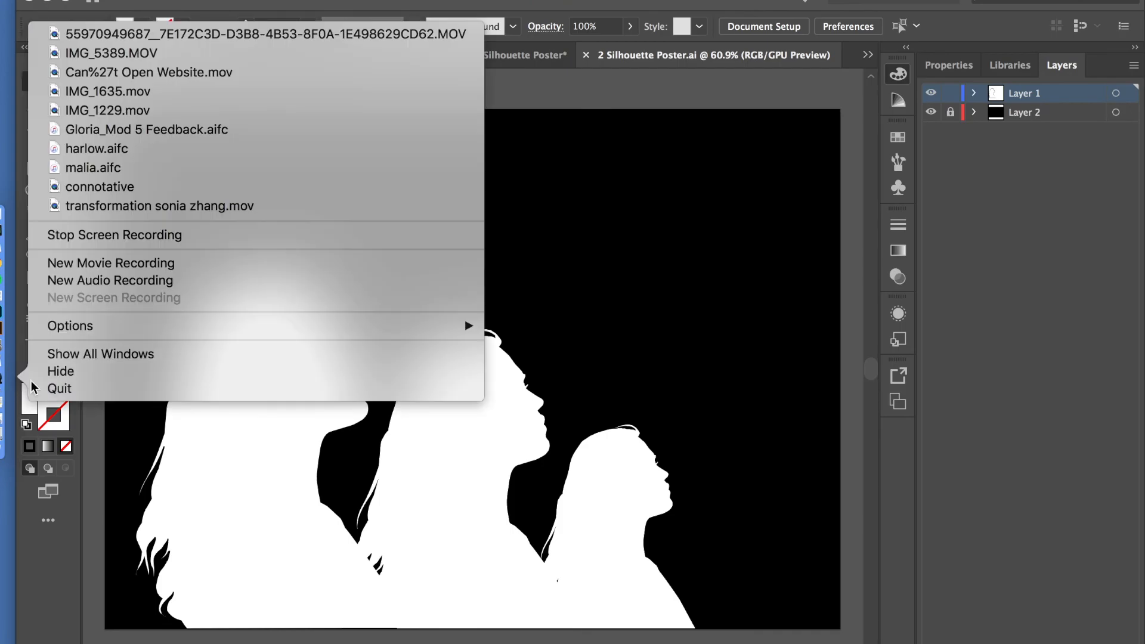
left_click(65, 388)
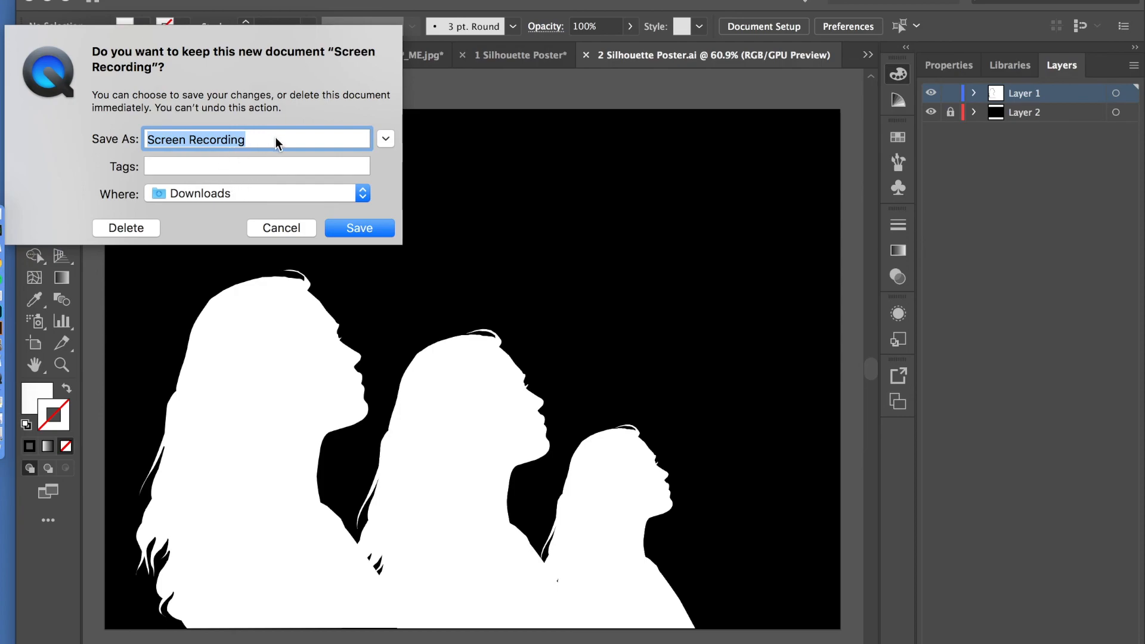
type("sil")
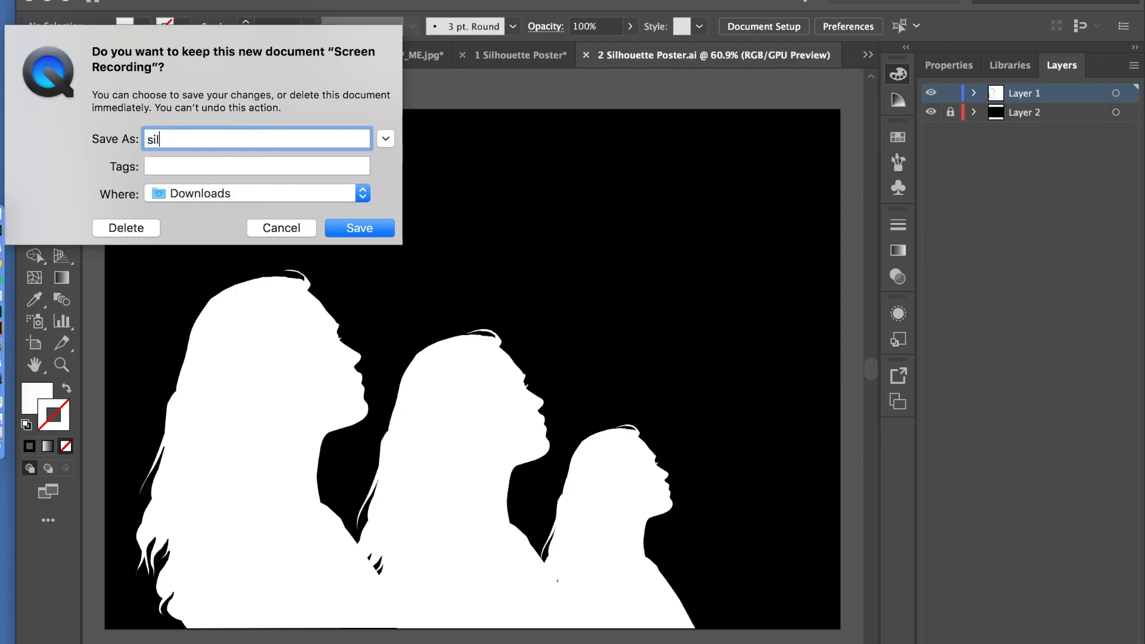
type("houette tutorial")
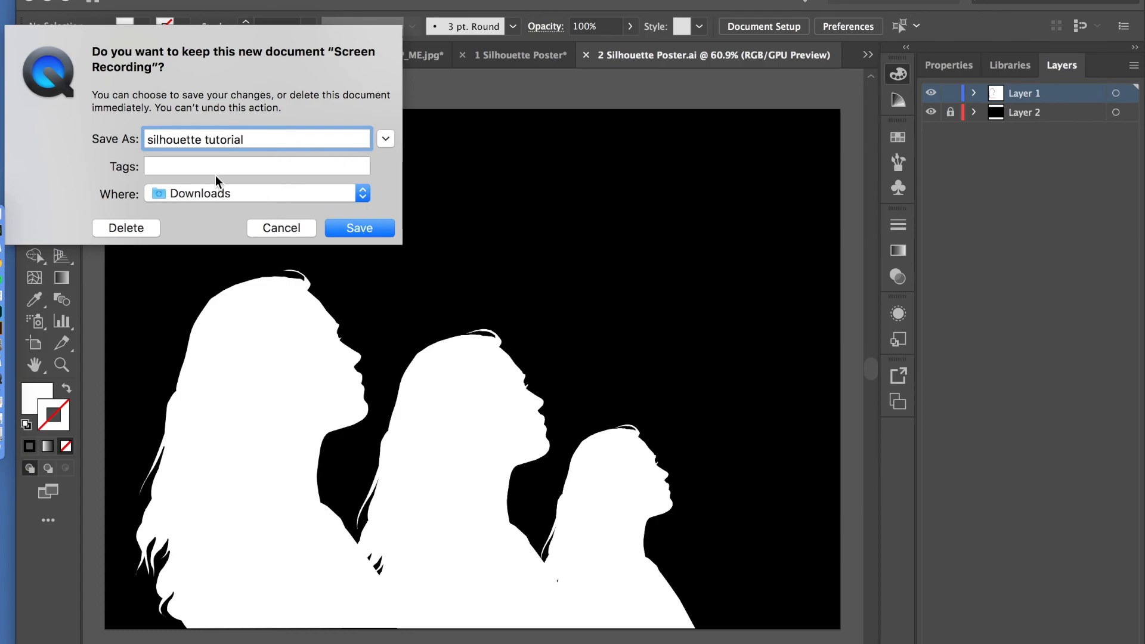
left_click(342, 191)
left_click(267, 440)
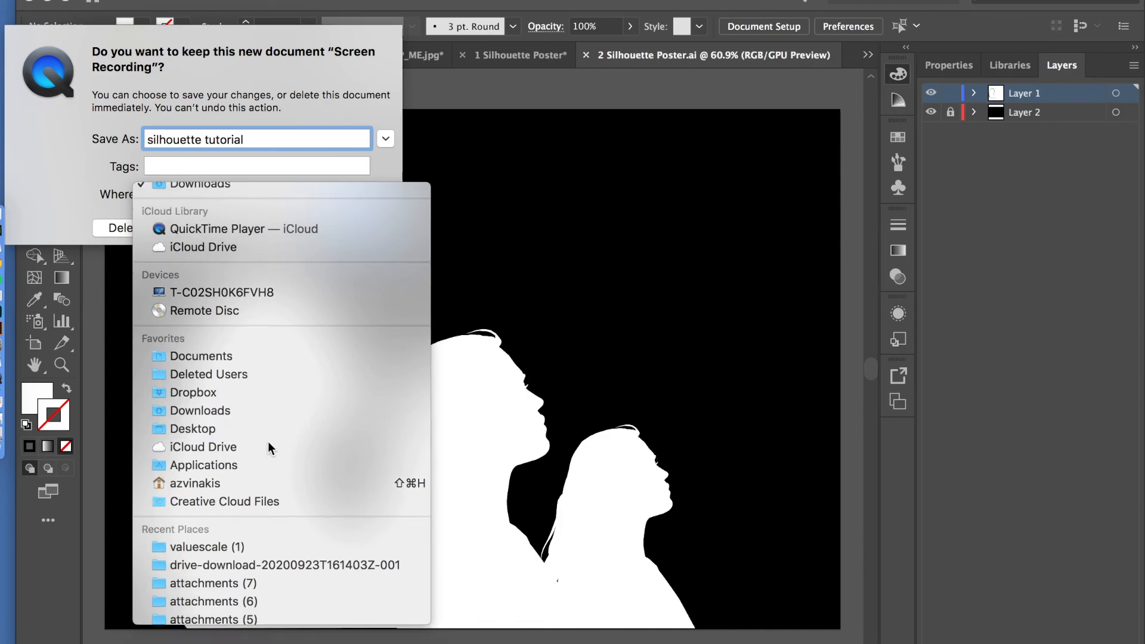
left_click(374, 231)
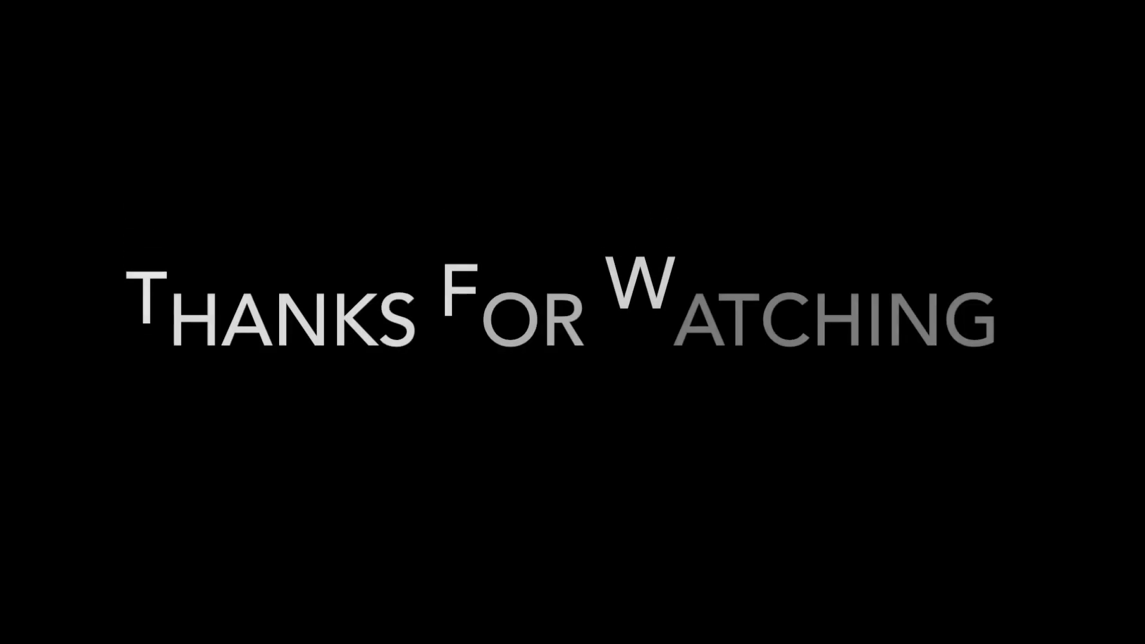